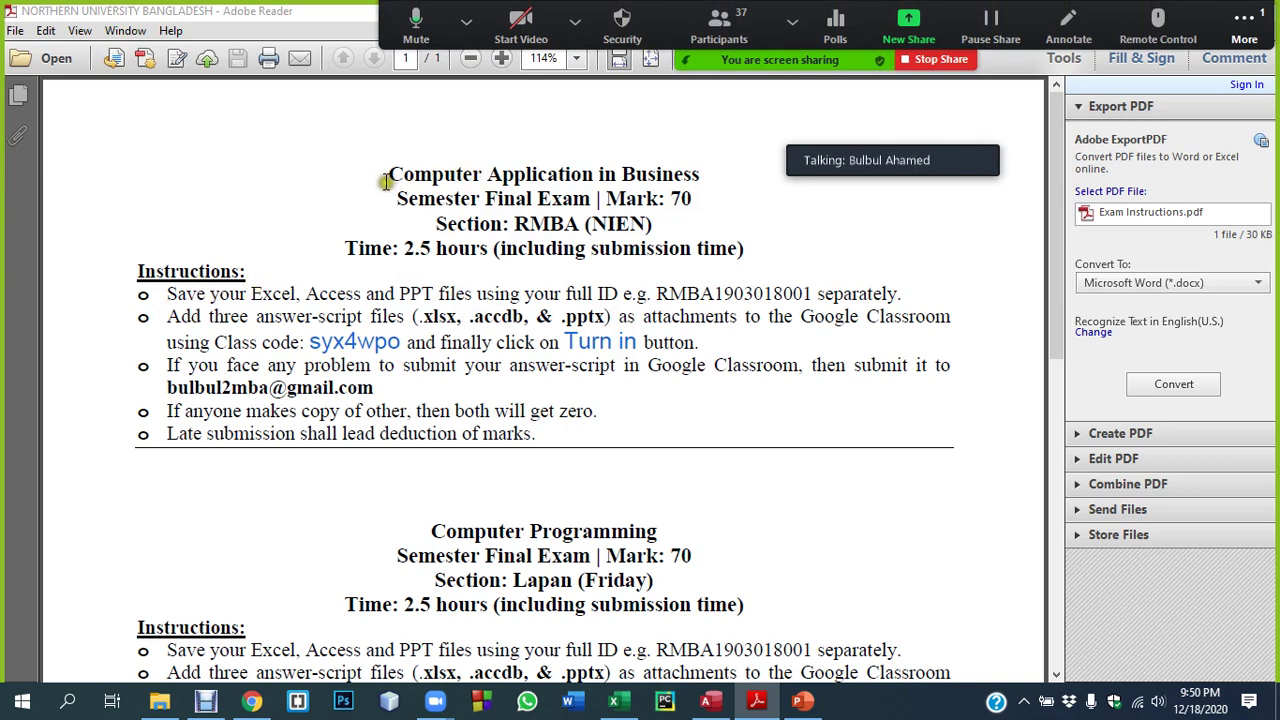
Highlight the course title, ID rule, Excel/Access/PPT, example ID and required file extensions in the instructions
drag(386, 178, 632, 163)
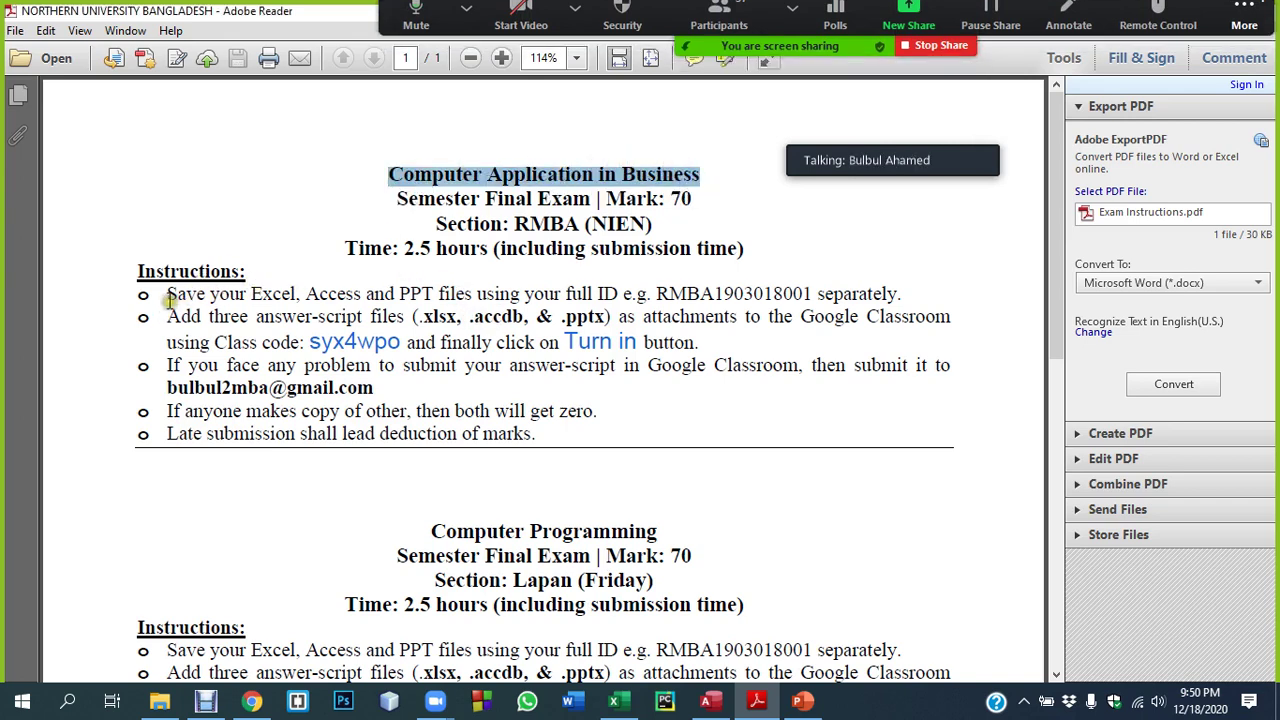
drag(167, 294, 645, 294)
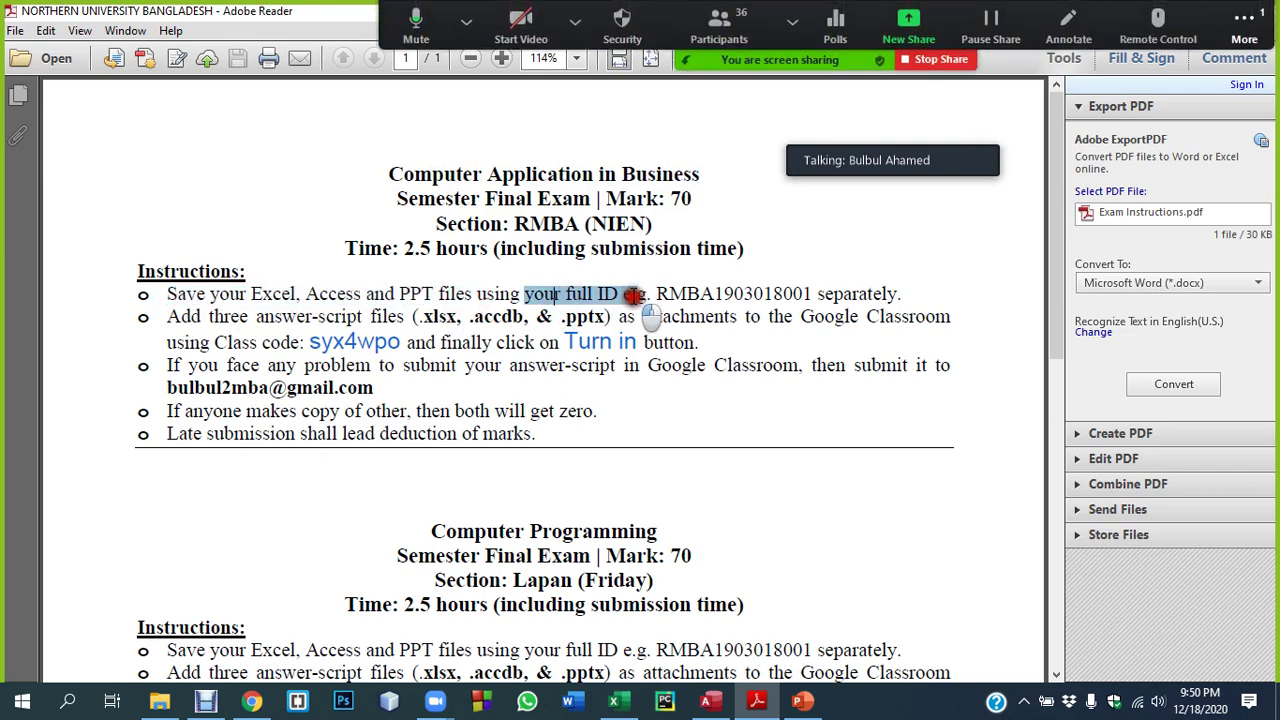
drag(251, 294, 315, 296)
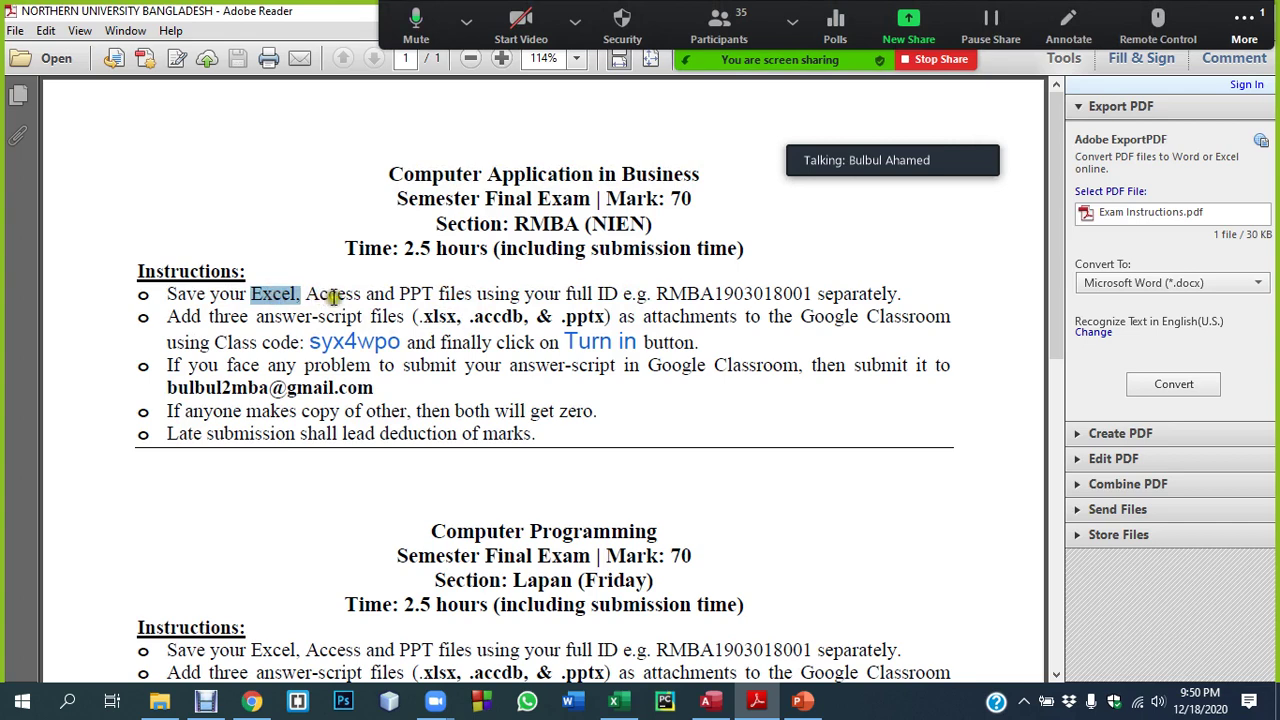
double_click(338, 295)
double_click(410, 295)
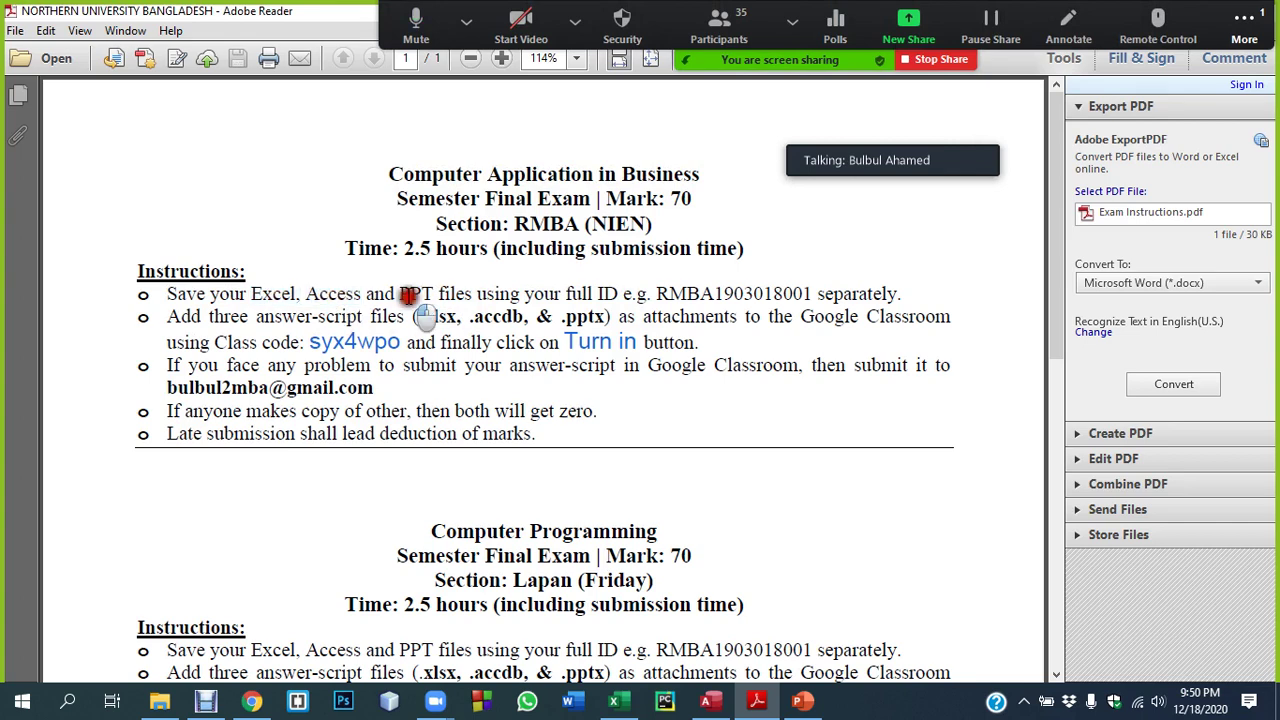
double_click(268, 293)
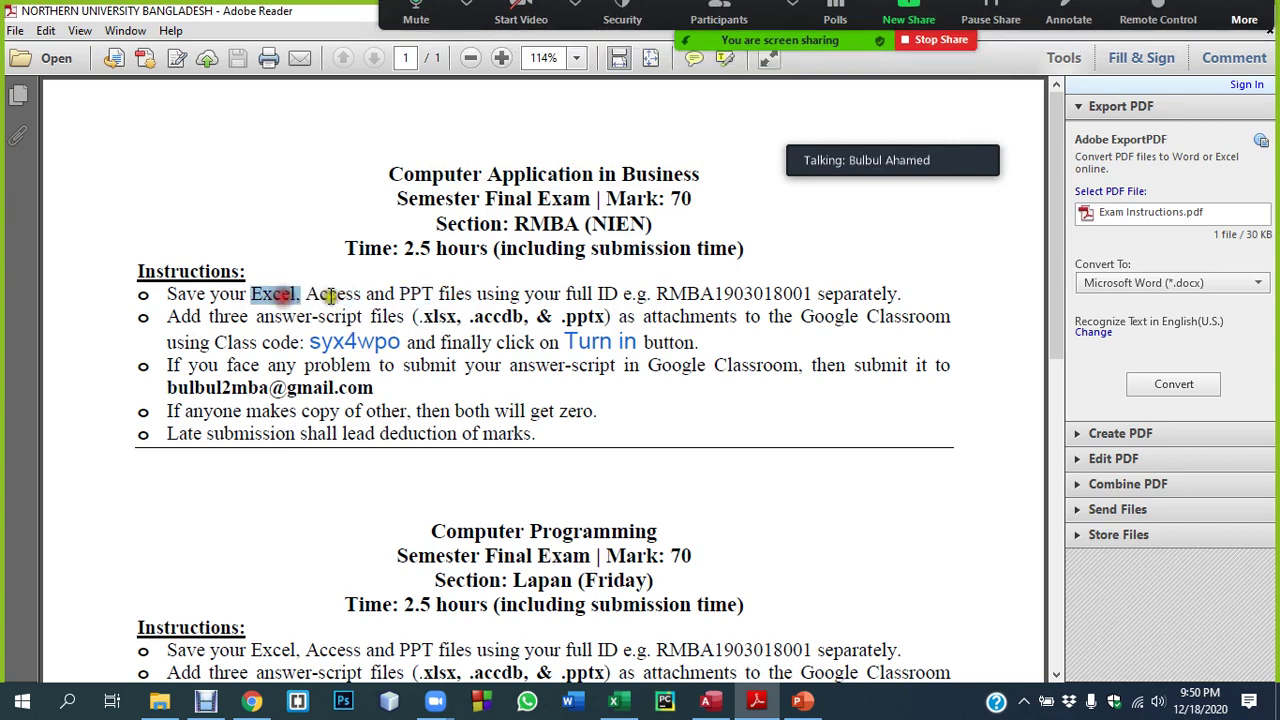
click(338, 293)
click(410, 293)
double_click(280, 293)
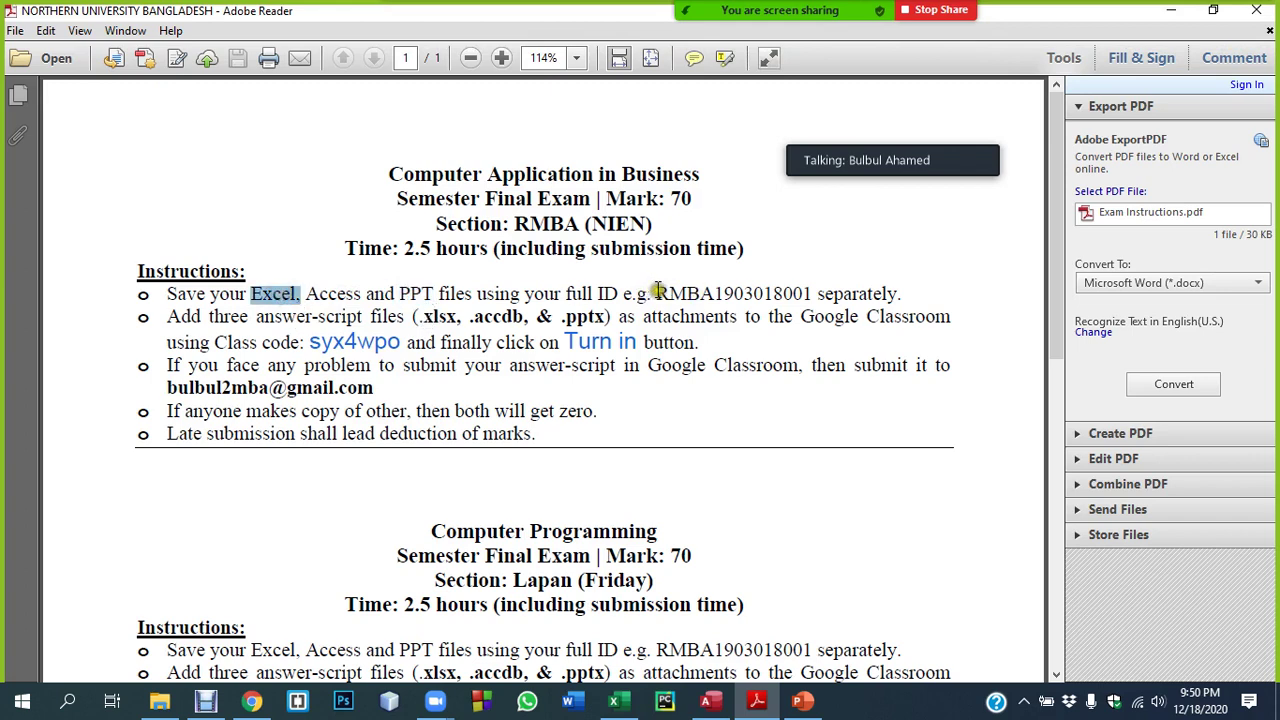
drag(658, 292, 812, 293)
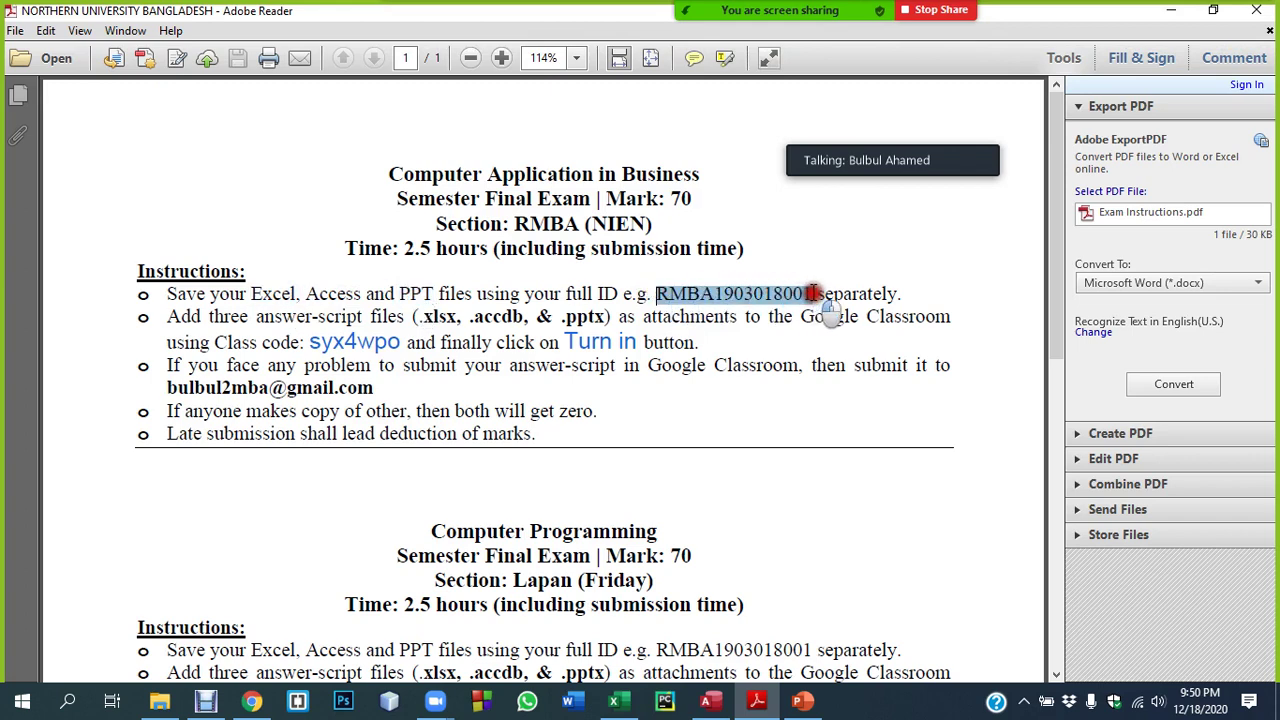
drag(422, 316, 601, 317)
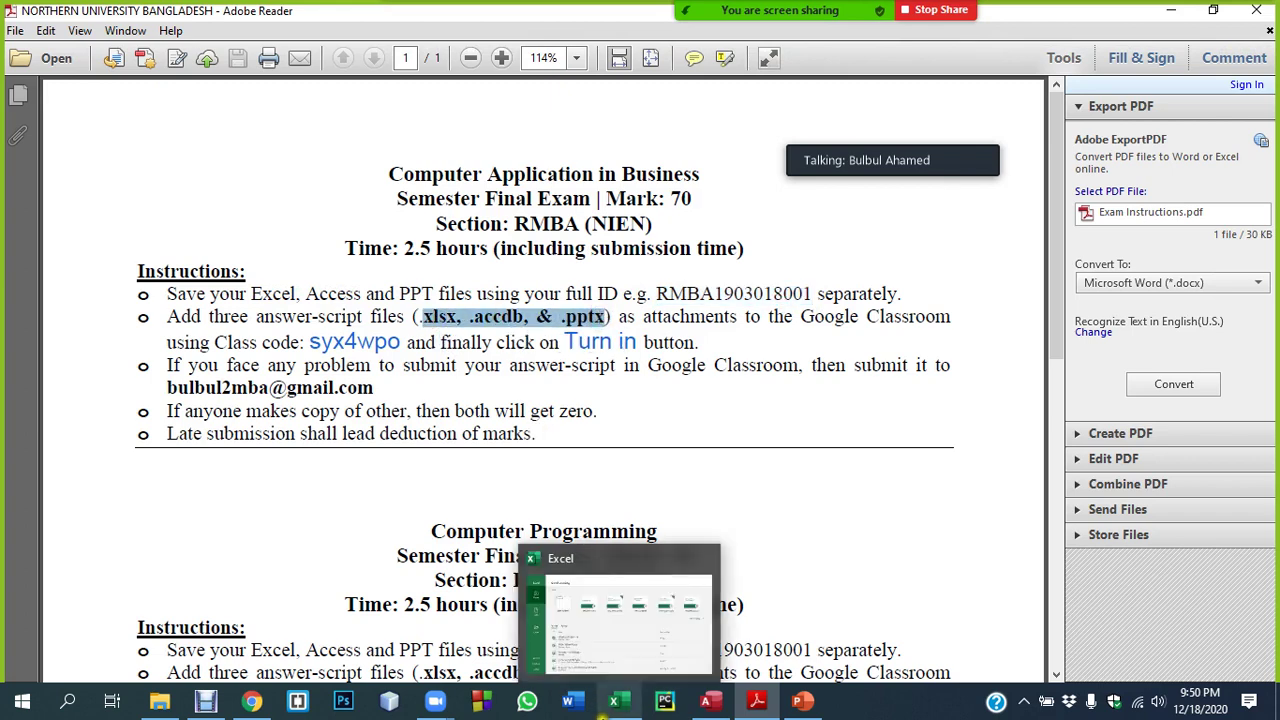
Start a blank Excel workbook and create a 'Final' folder on the Desktop to save into
click(608, 706)
click(272, 176)
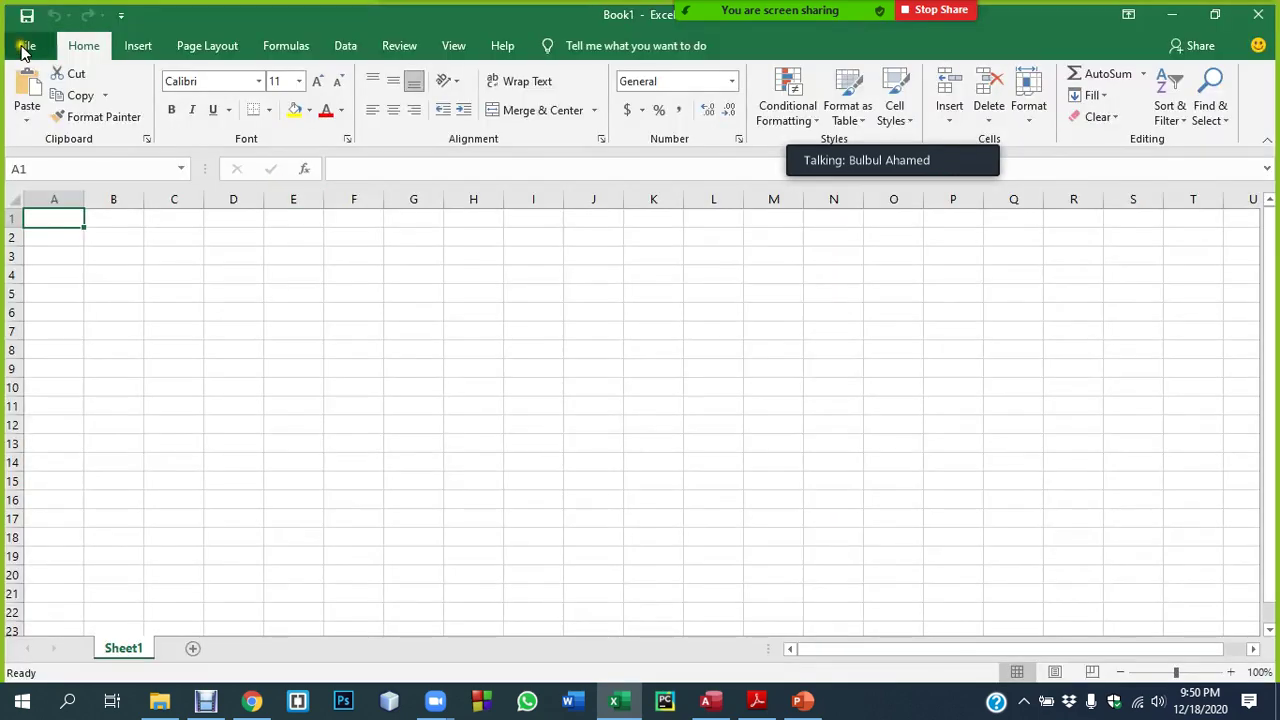
click(22, 47)
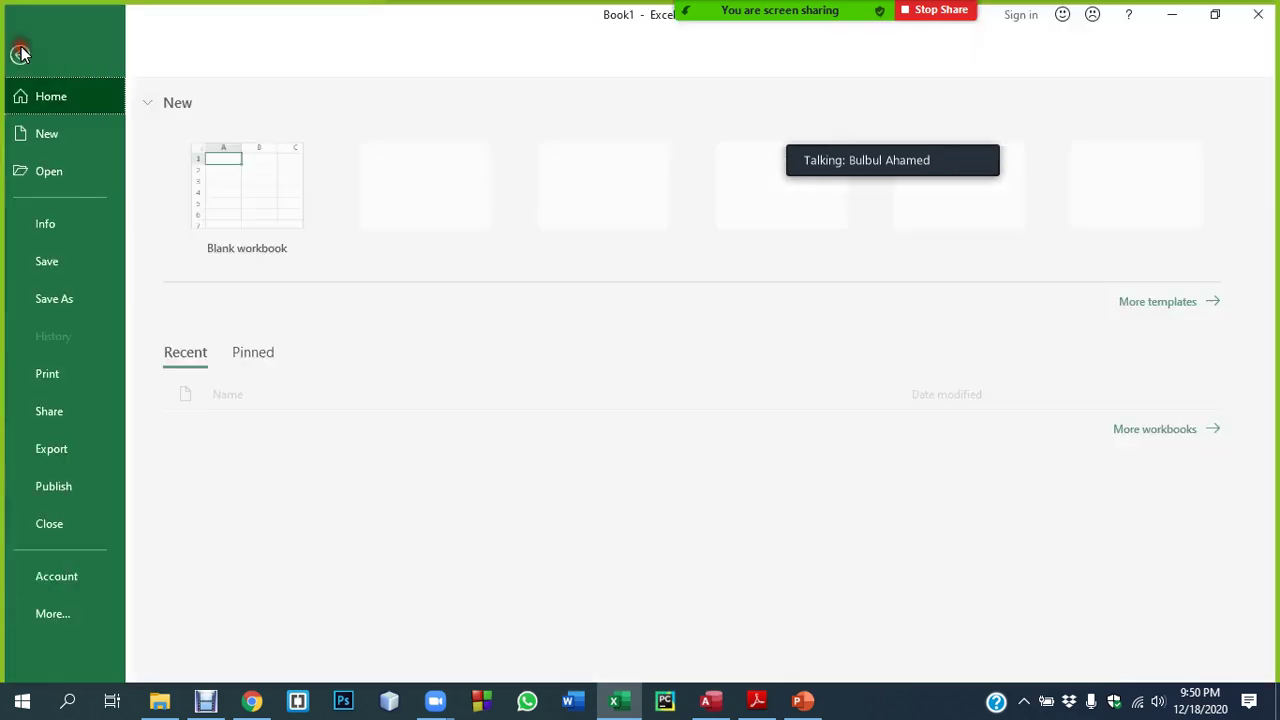
click(57, 298)
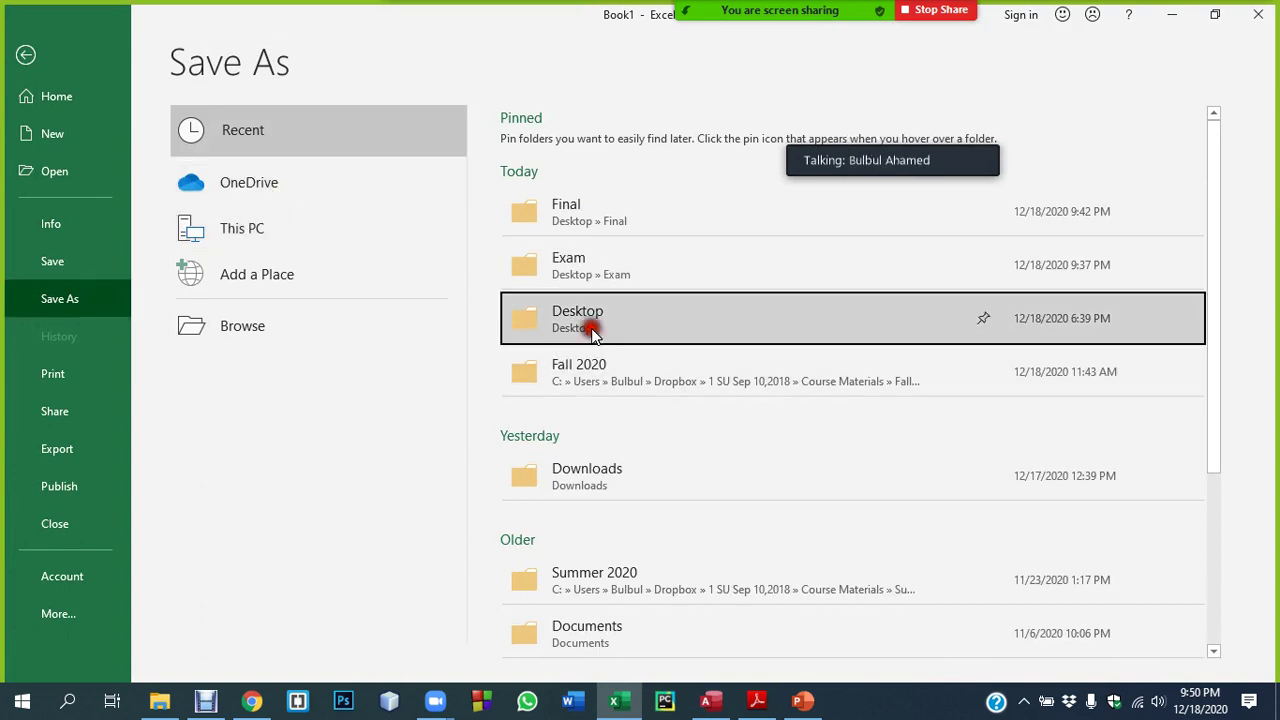
click(408, 335)
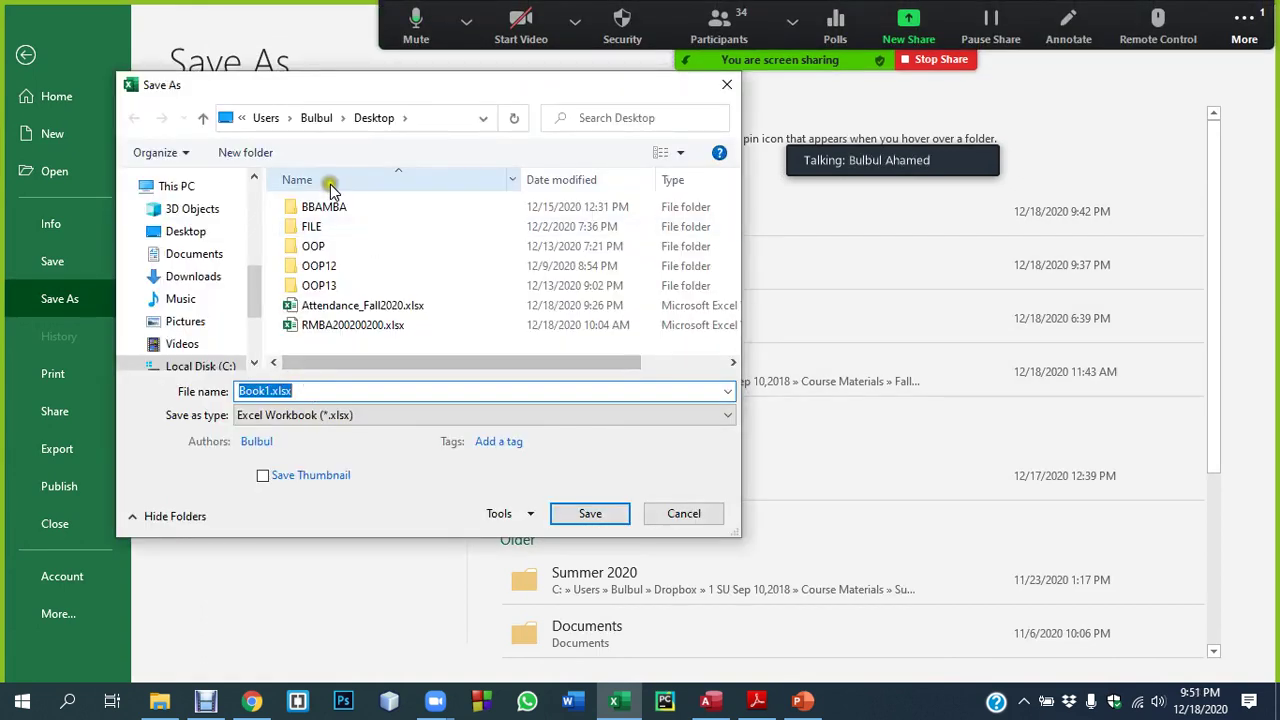
click(186, 232)
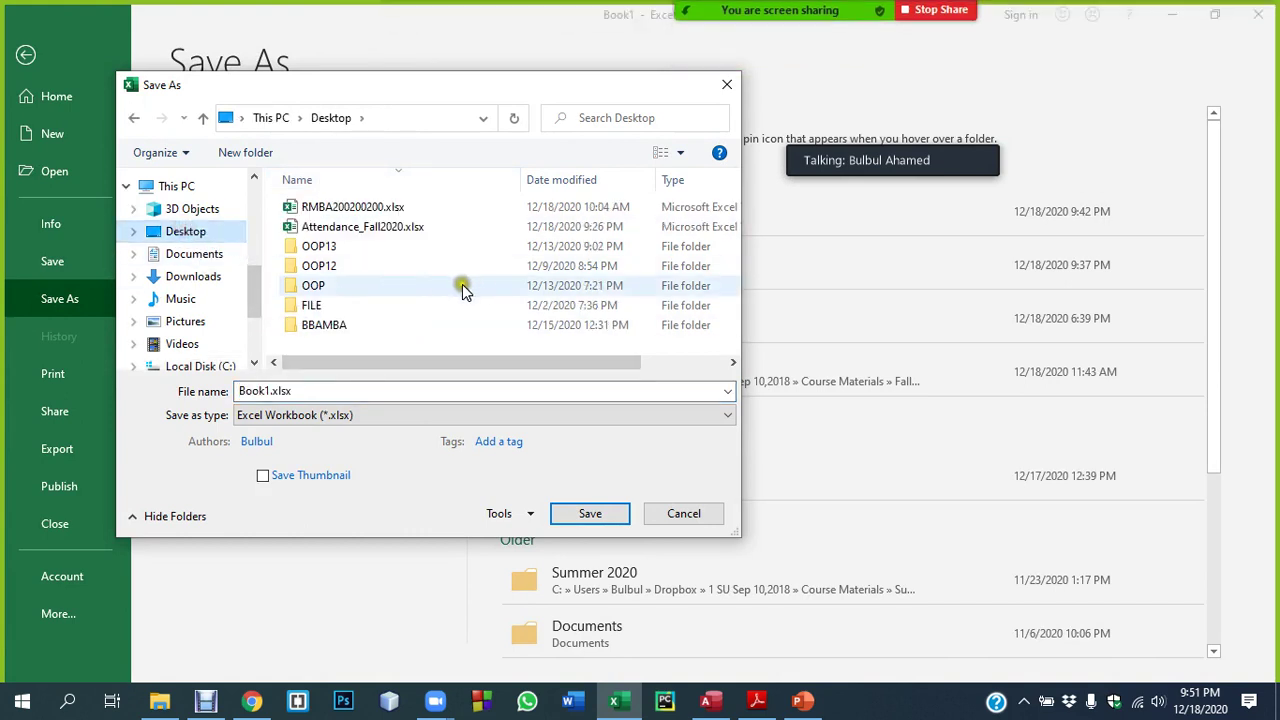
click(240, 153)
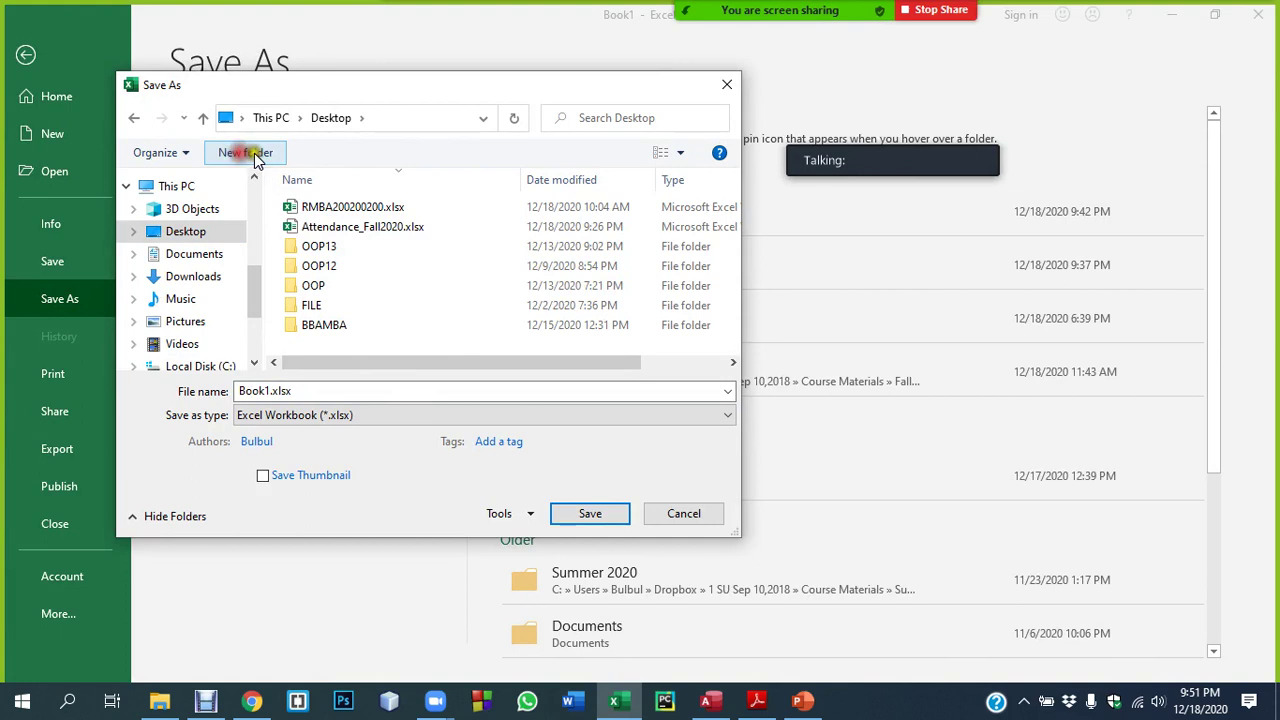
text(Final)
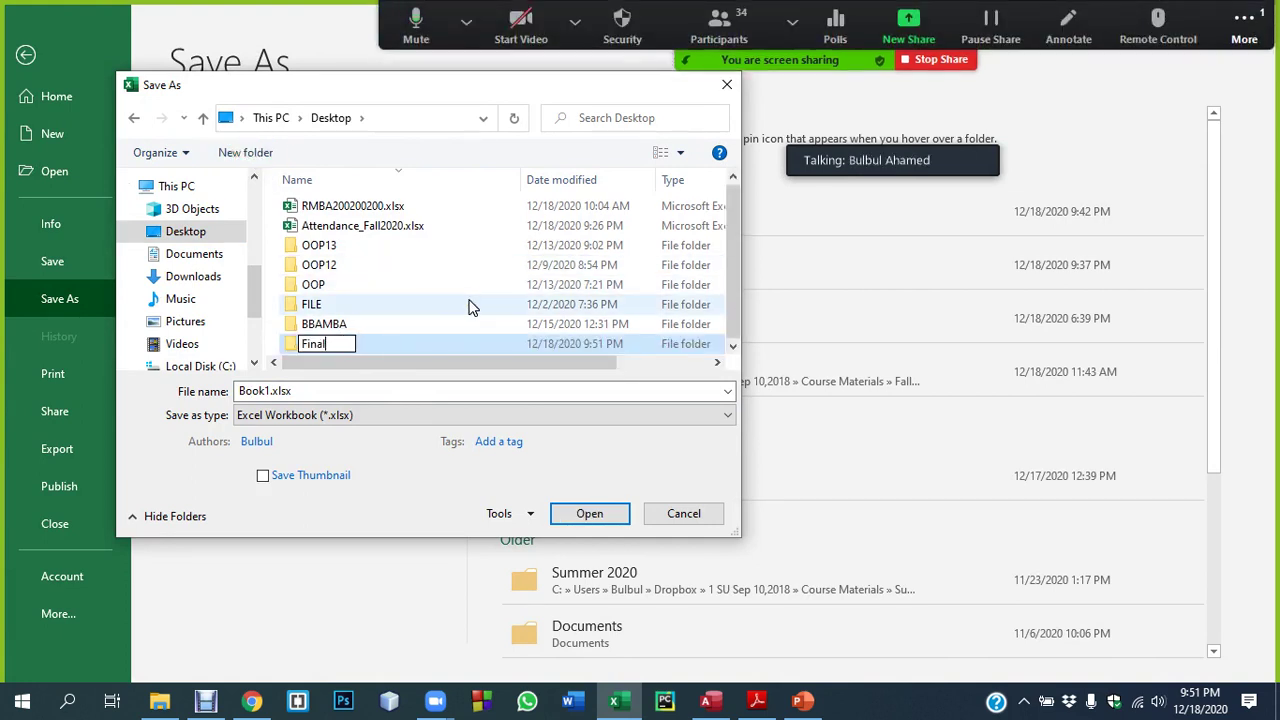
key(Return)
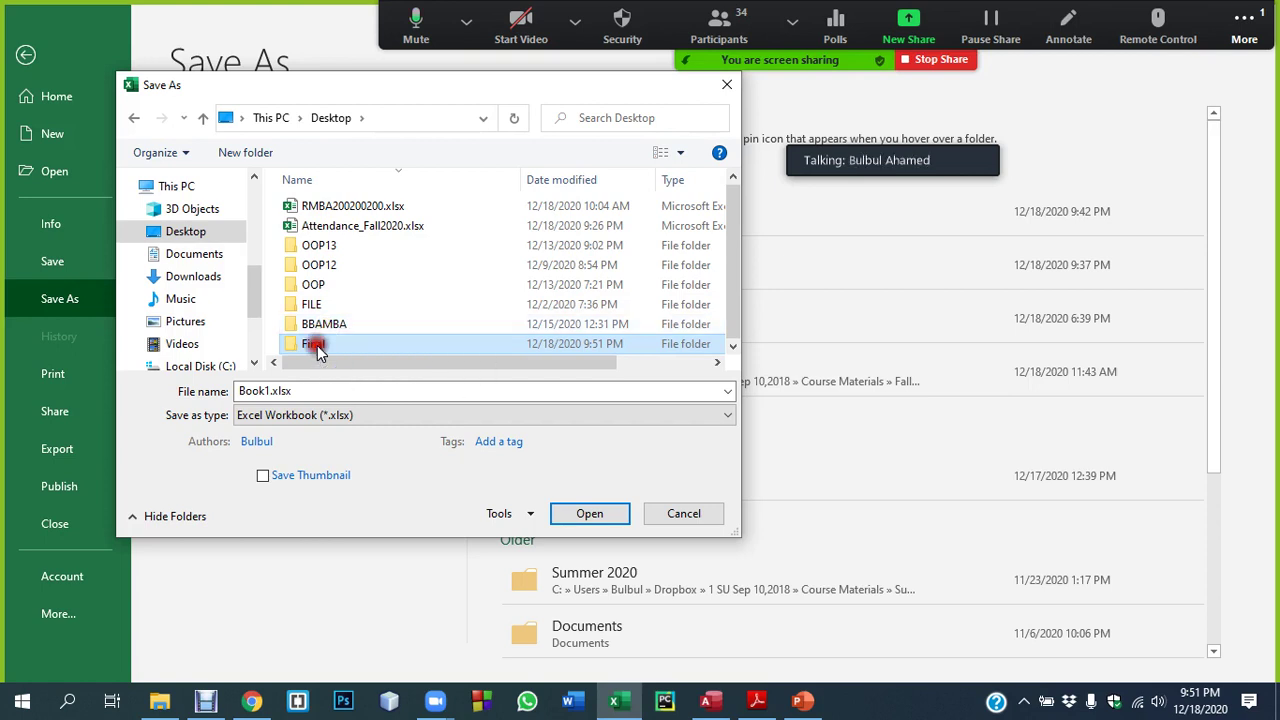
double_click(314, 344)
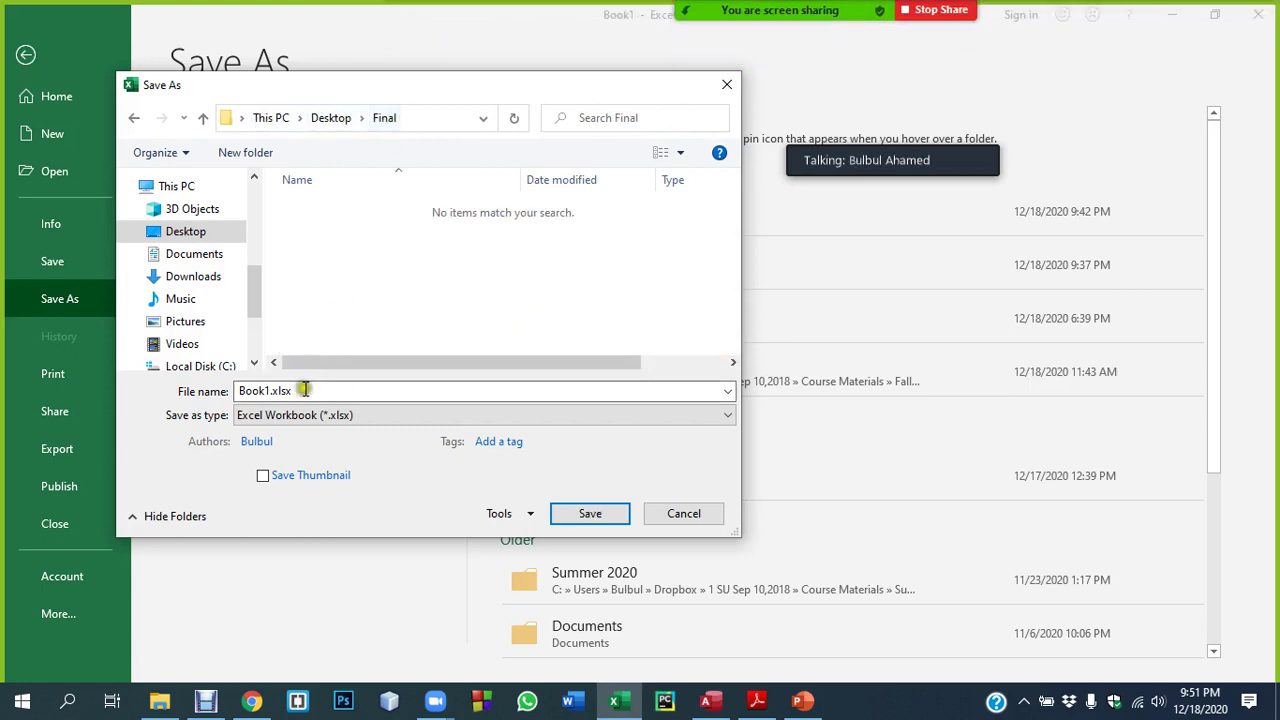
Name the workbook with the student ID and save it in the Final folder
click(268, 391)
drag(270, 391, 210, 391)
text(RMBA20030)
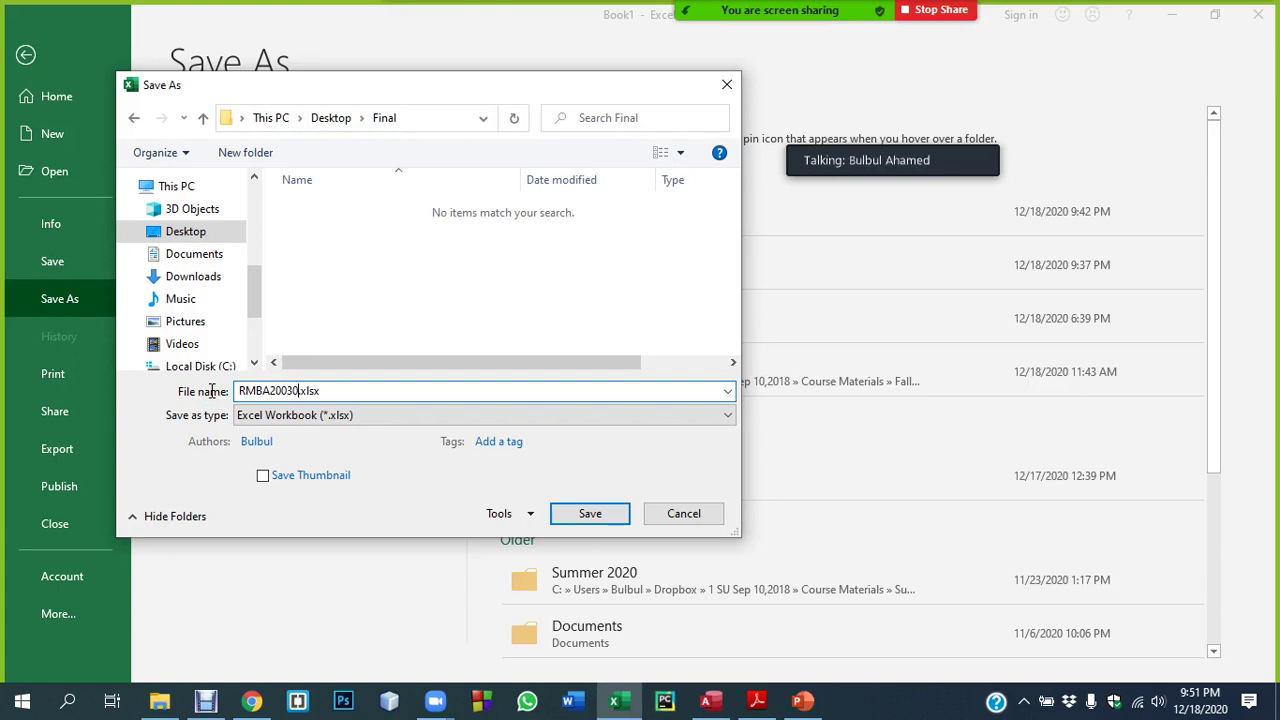
text(8004)
drag(319, 390, 181, 382)
key(ctrl+c)
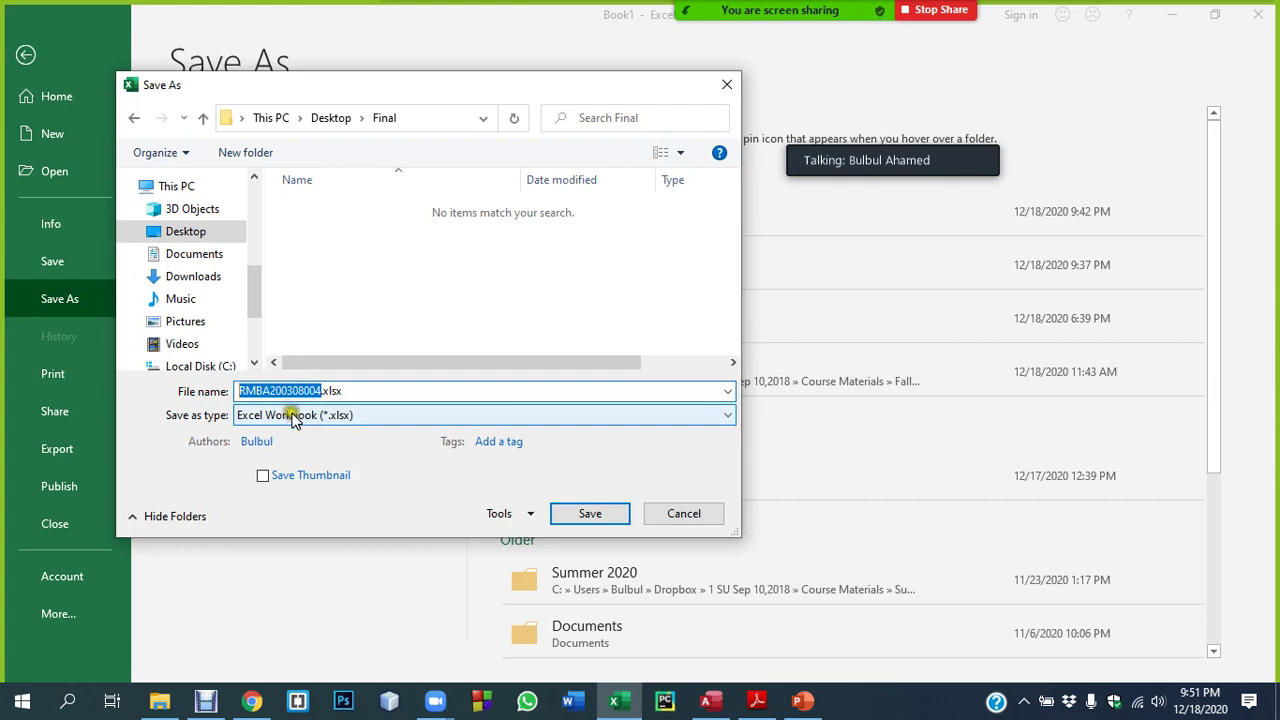
click(587, 513)
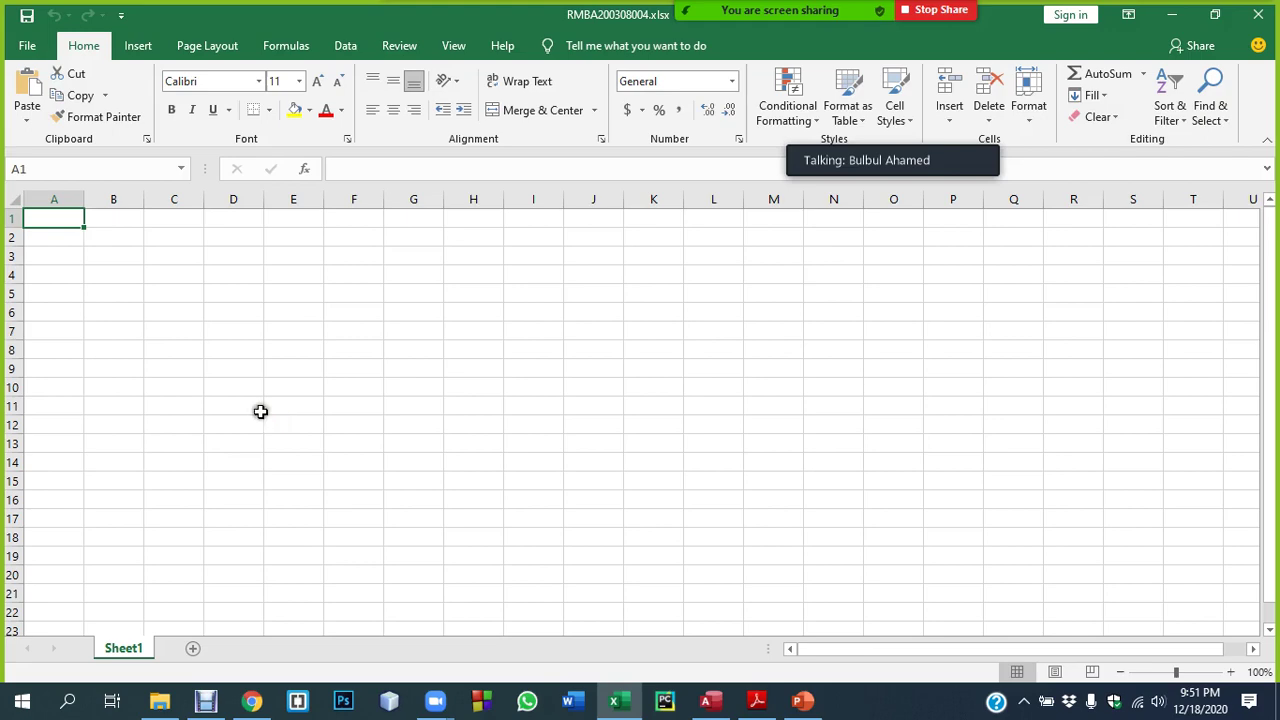
Start a blank Access database and replace 'Database1' with the student ID as its file name
click(710, 700)
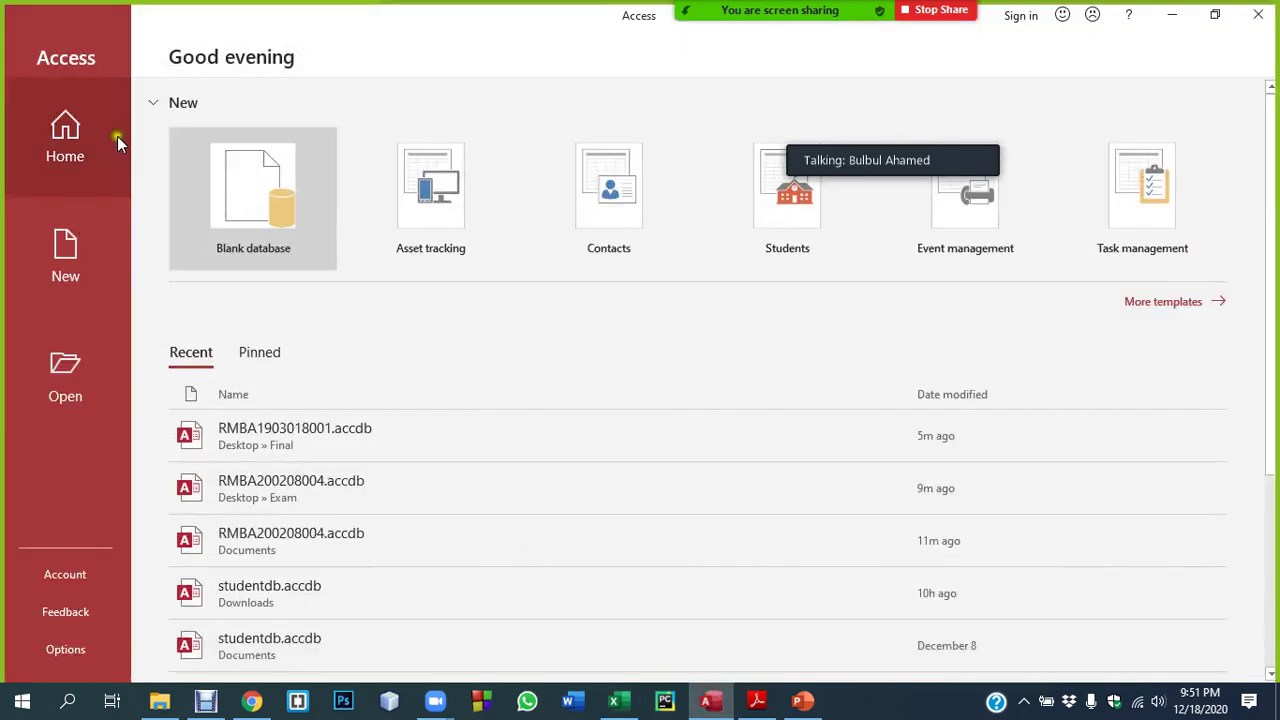
click(241, 195)
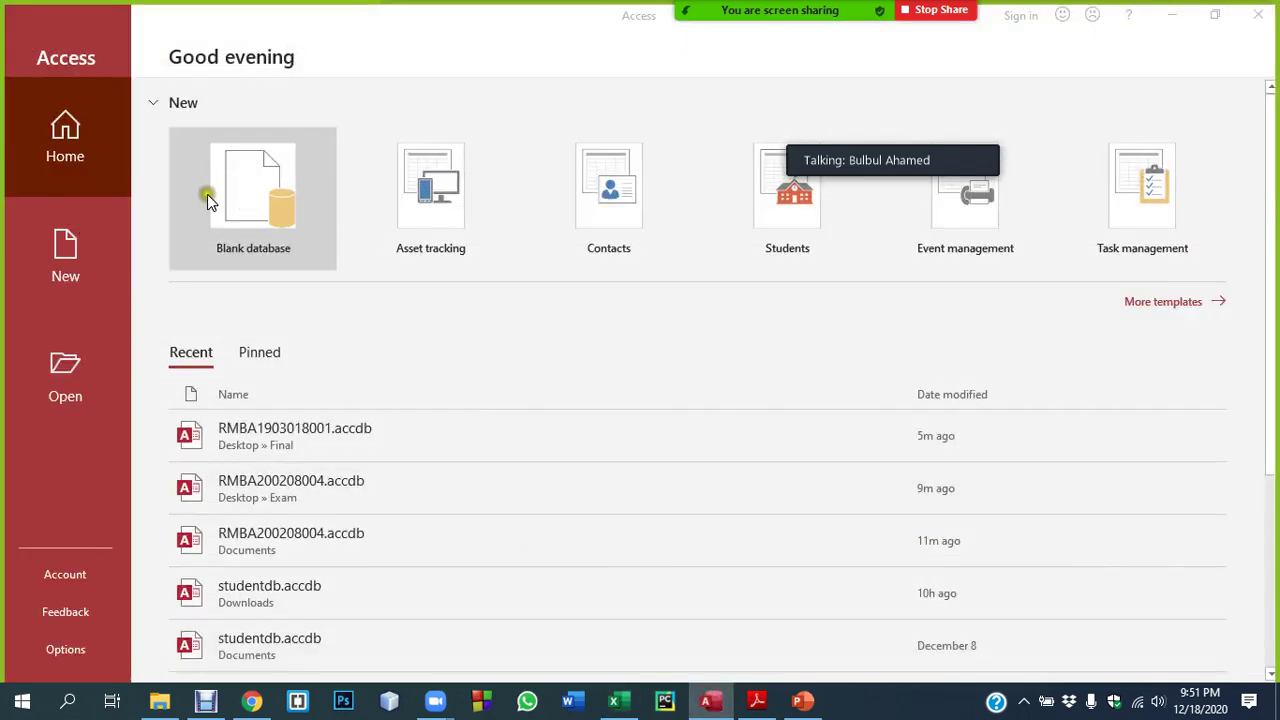
click(767, 239)
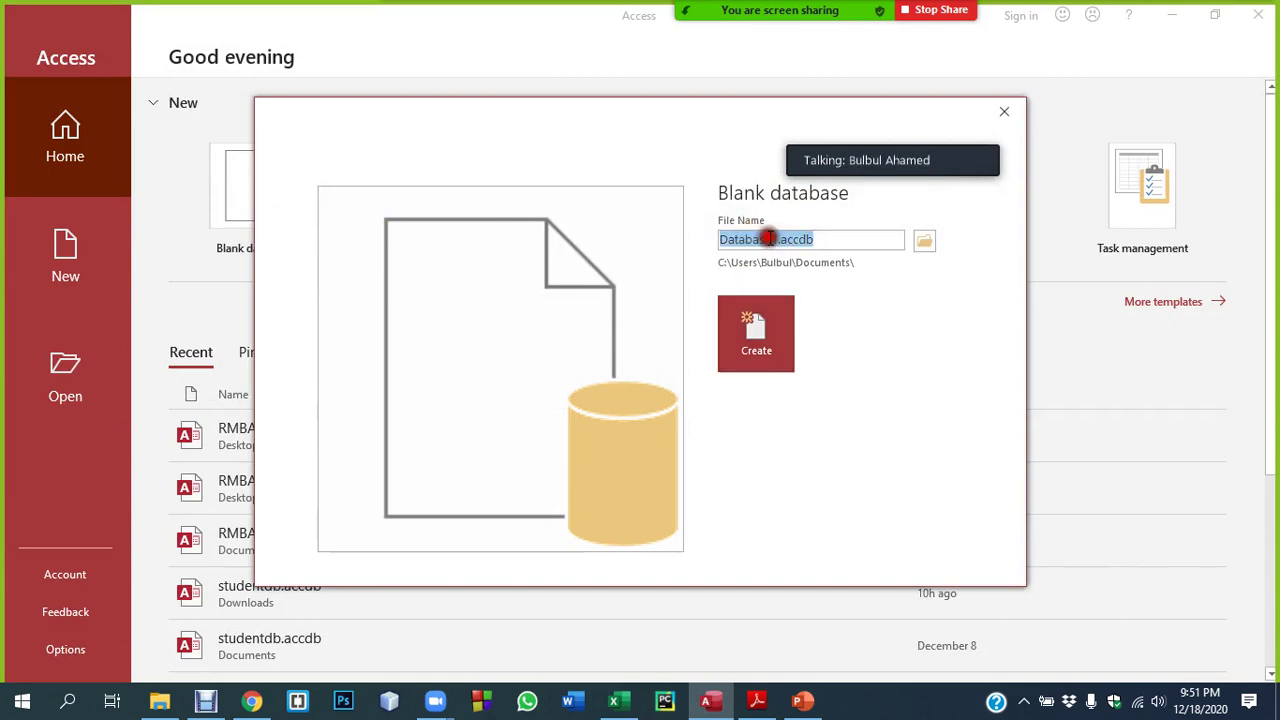
drag(780, 239, 697, 252)
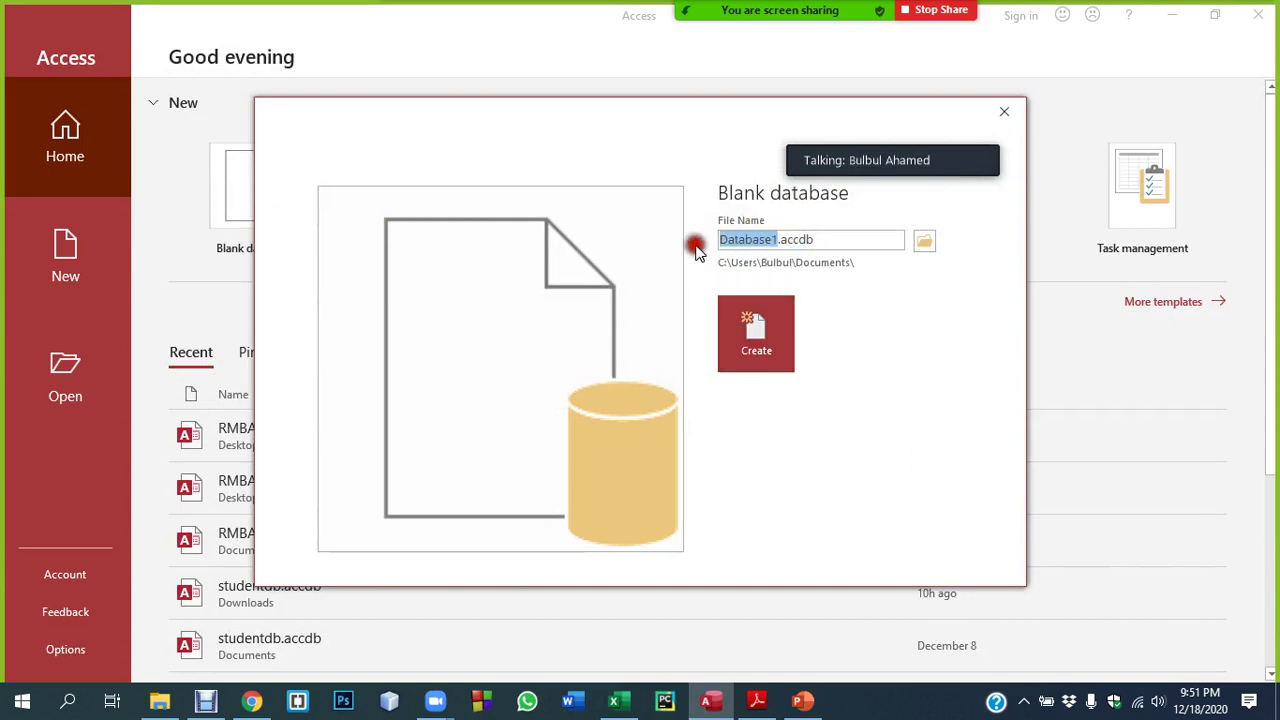
text(RMBA200208004)
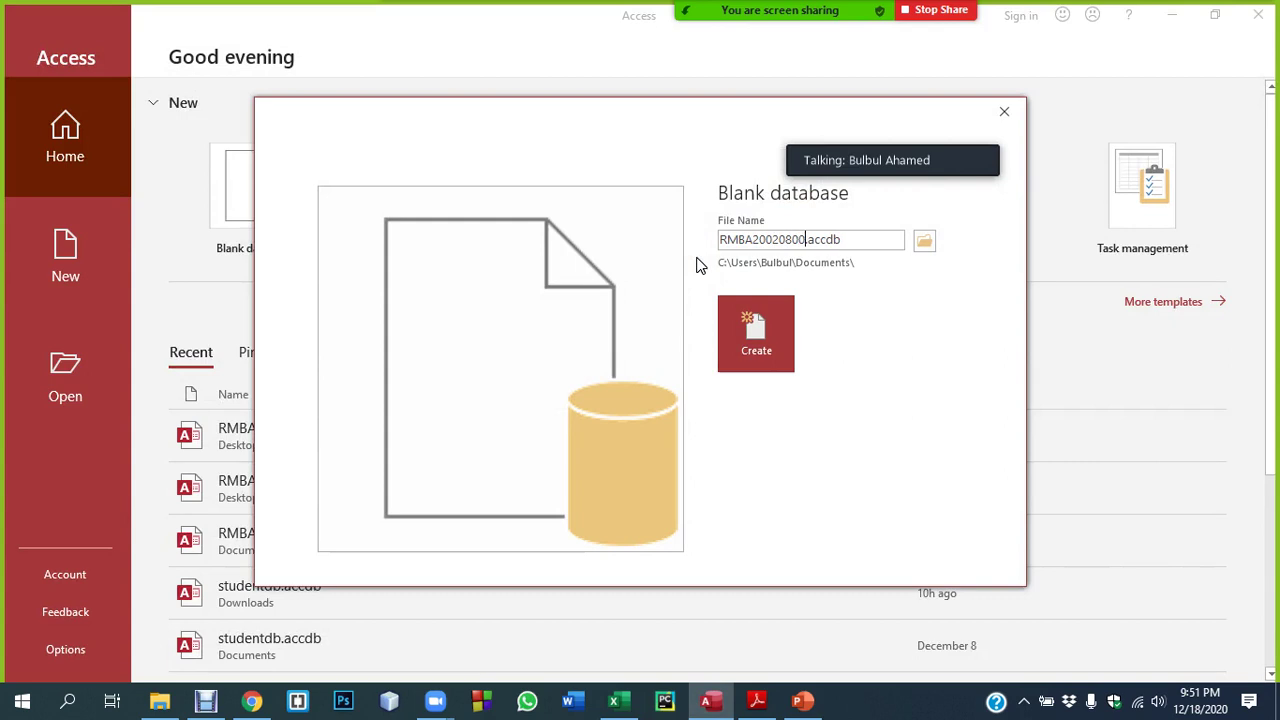
double_click(777, 236)
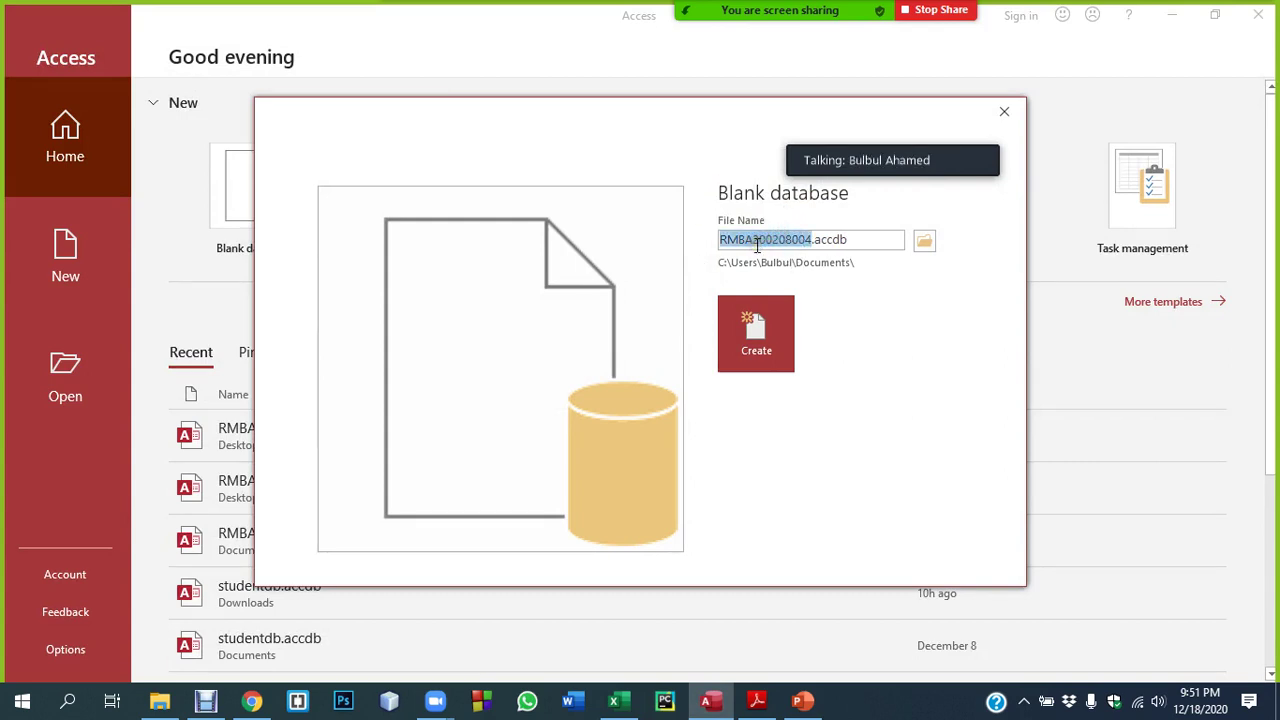
key(ctrl+v)
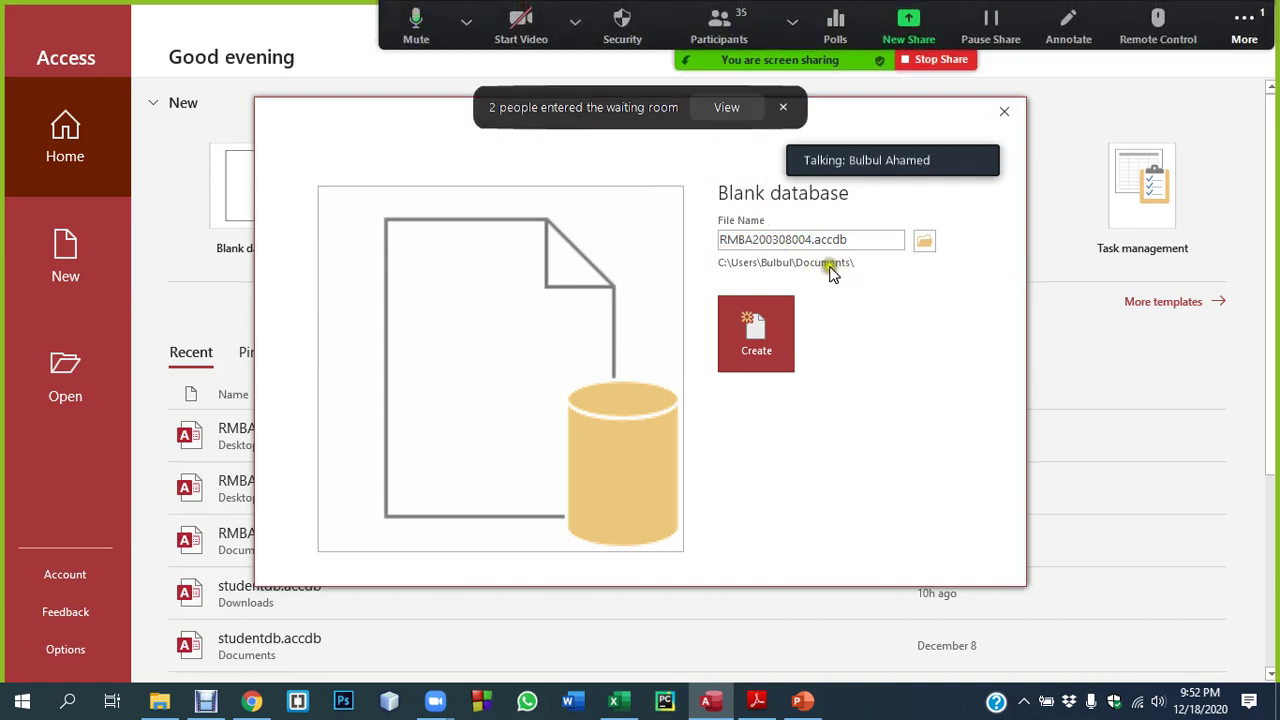
click(727, 107)
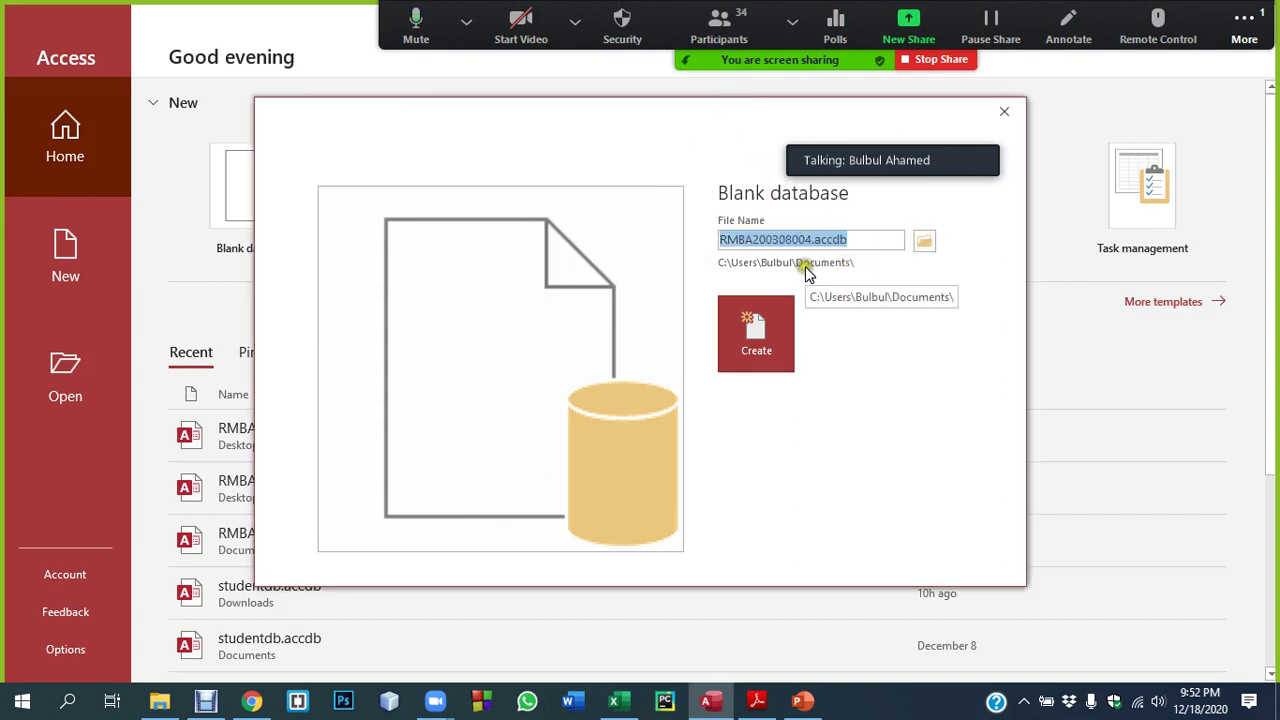
Set the database's save location to the Desktop Final folder
click(924, 241)
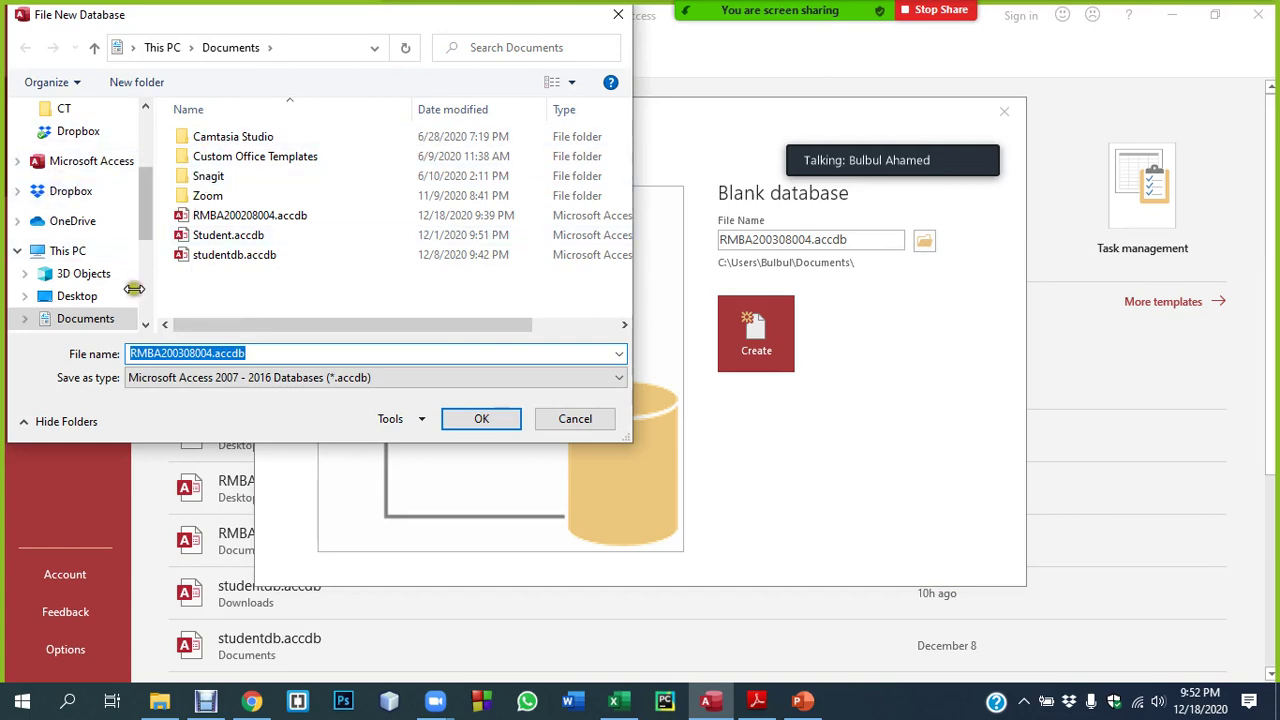
drag(228, 16, 597, 203)
drag(459, 371, 460, 312)
click(398, 330)
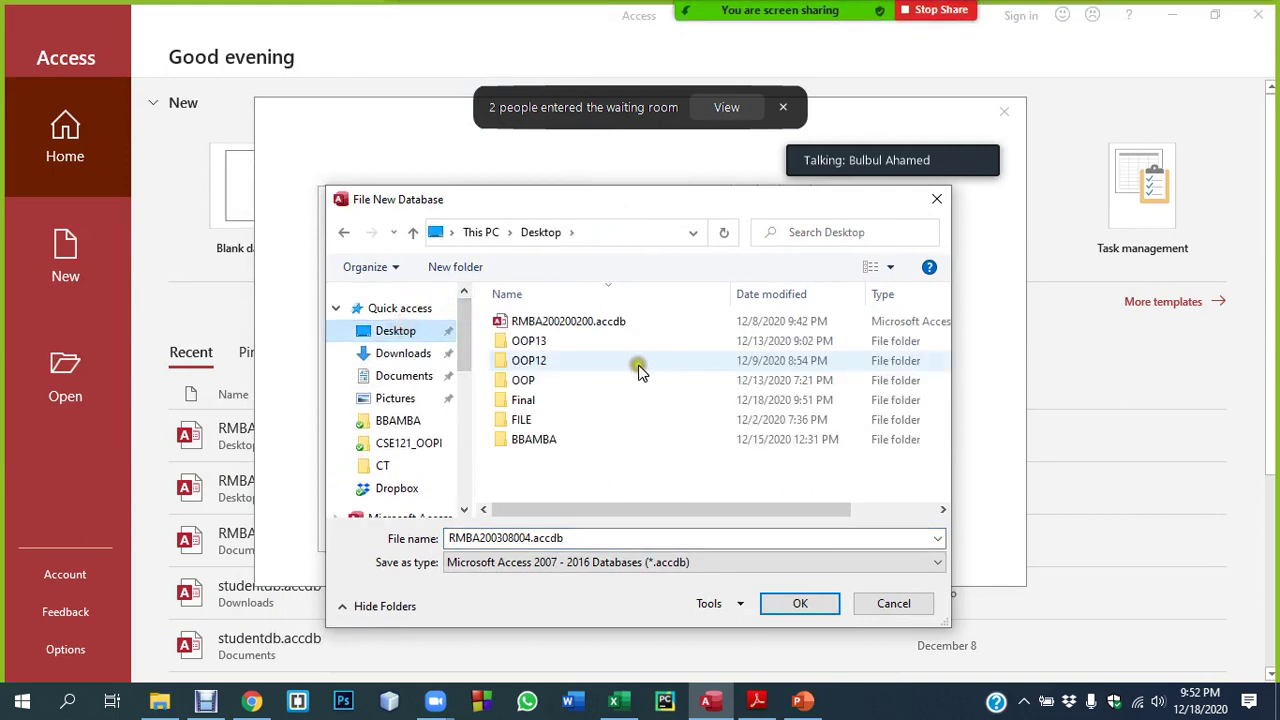
double_click(522, 400)
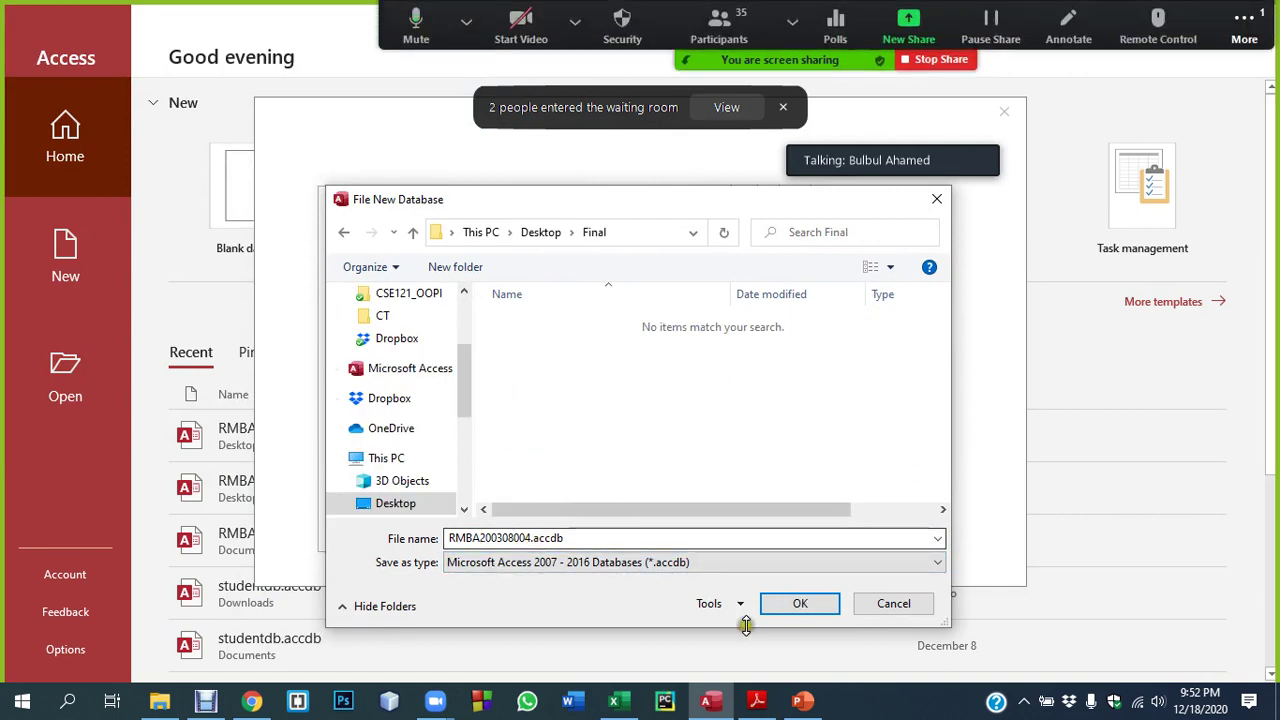
click(797, 604)
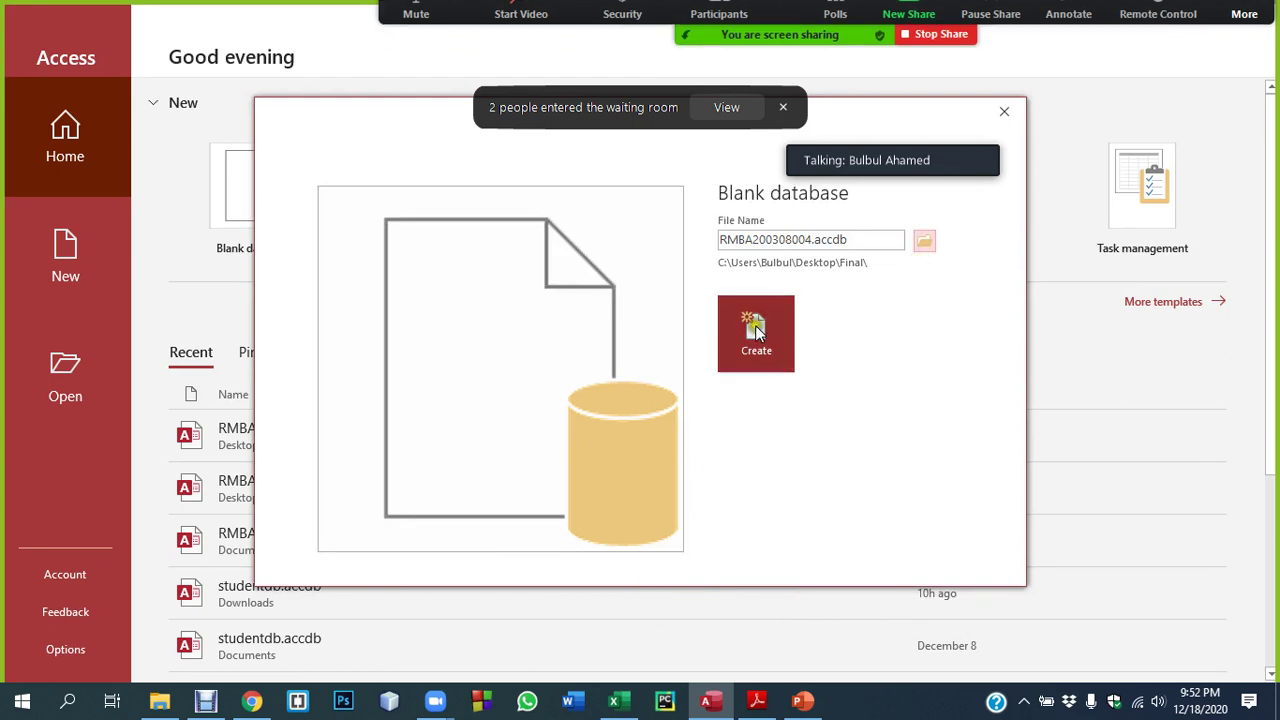
Create the blank database, then minimize Access and Excel
click(773, 331)
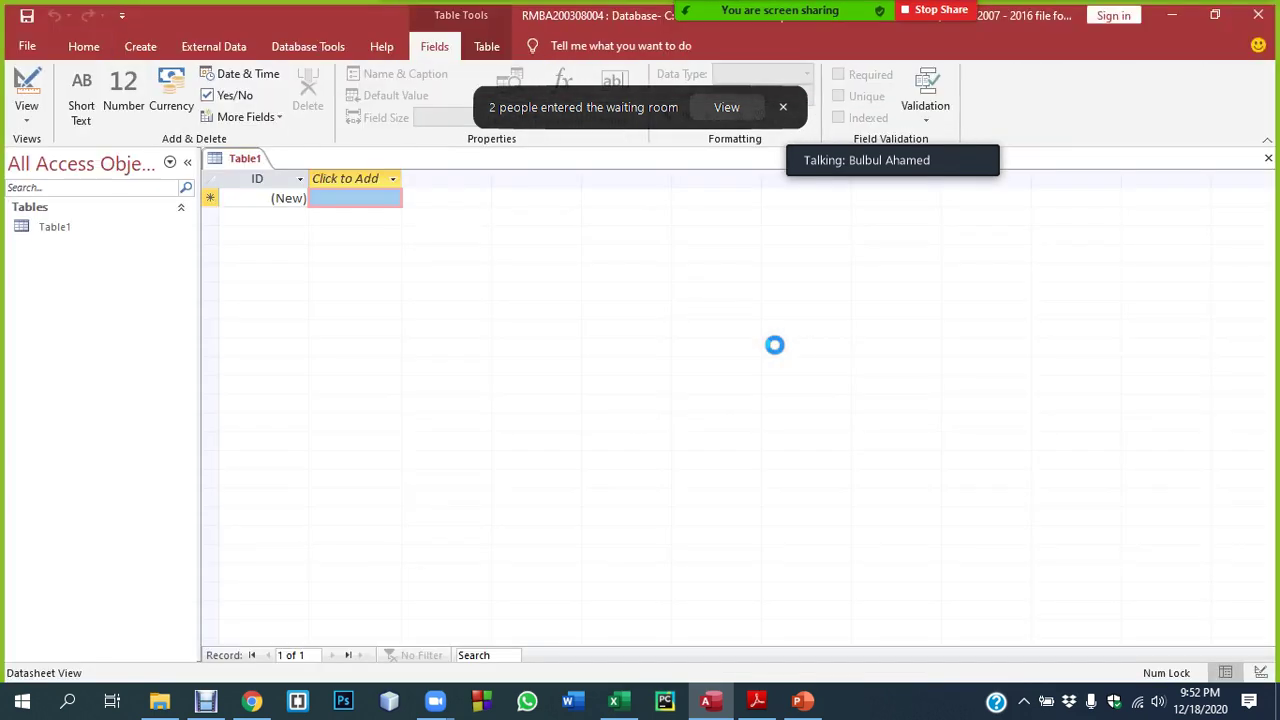
click(1172, 18)
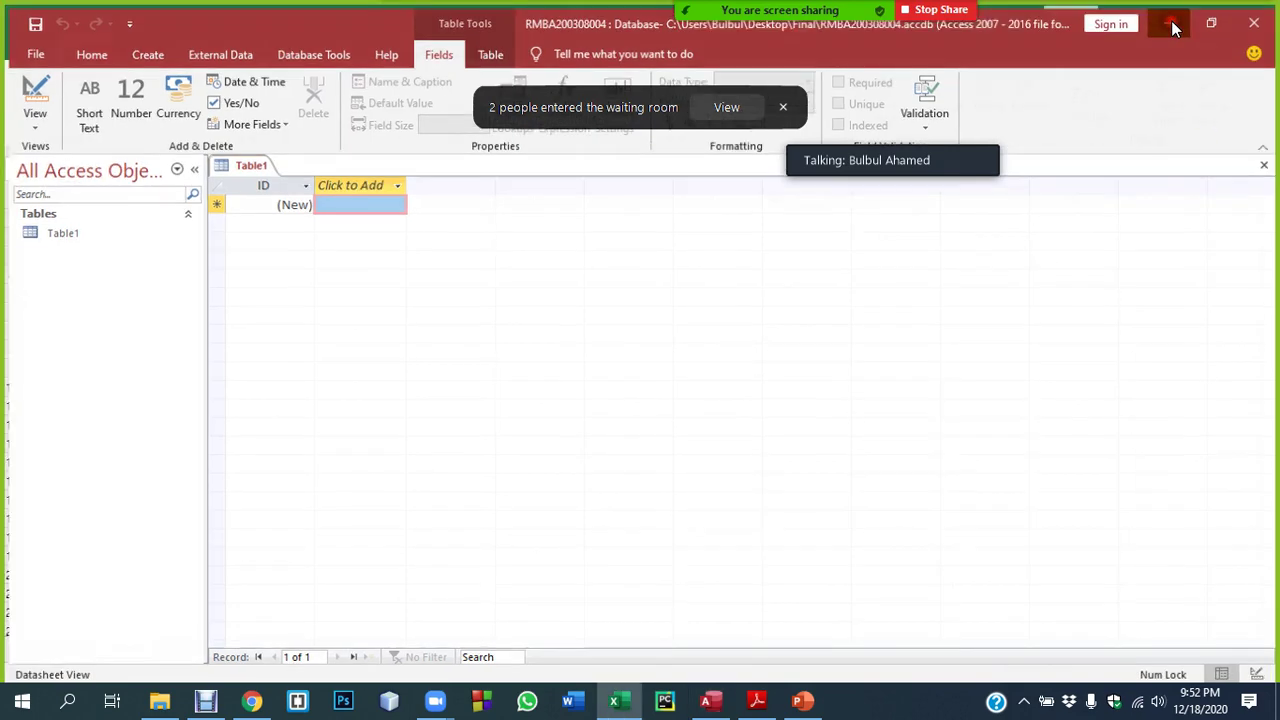
click(1168, 16)
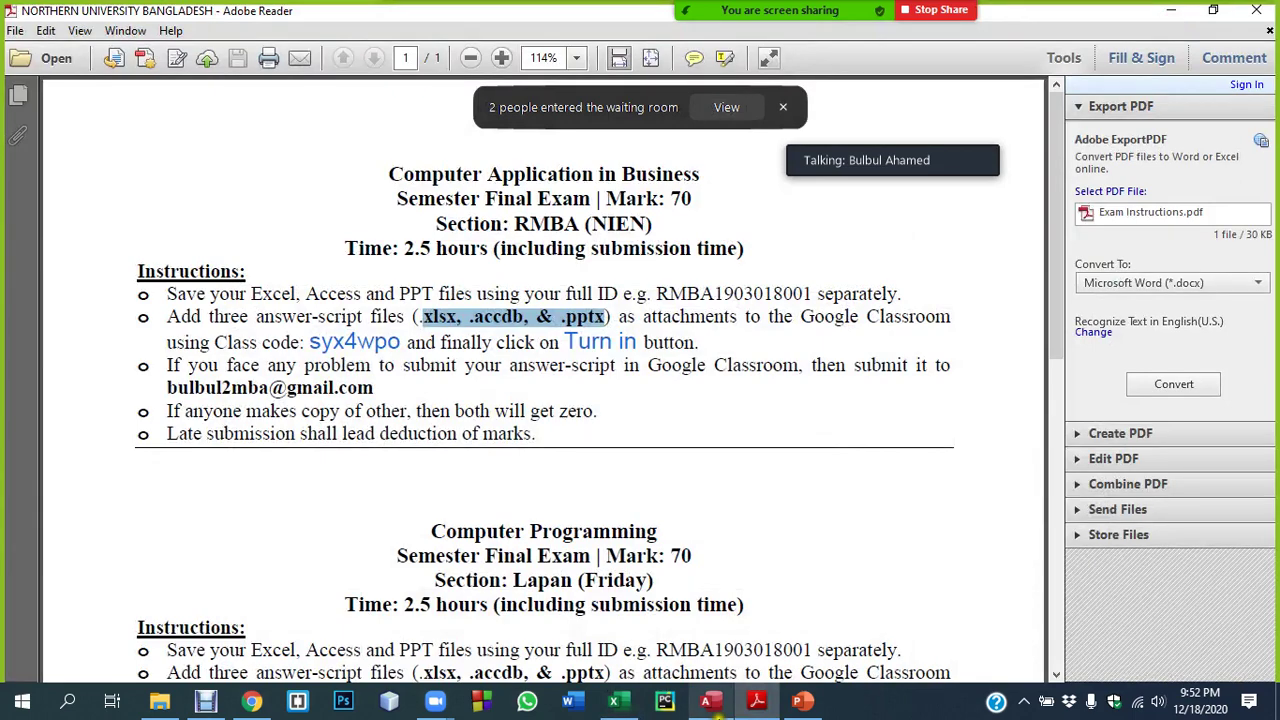
Start a blank PowerPoint presentation and go to Save As in the Desktop Final folder
click(801, 700)
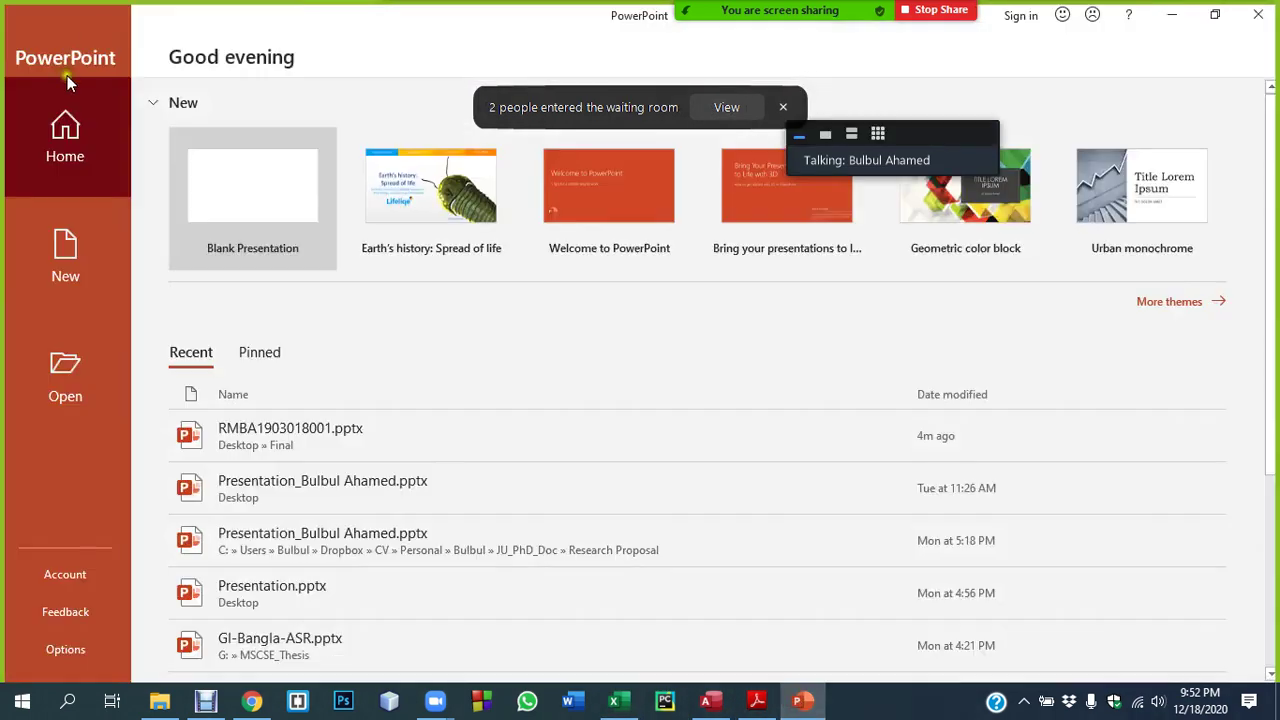
click(268, 205)
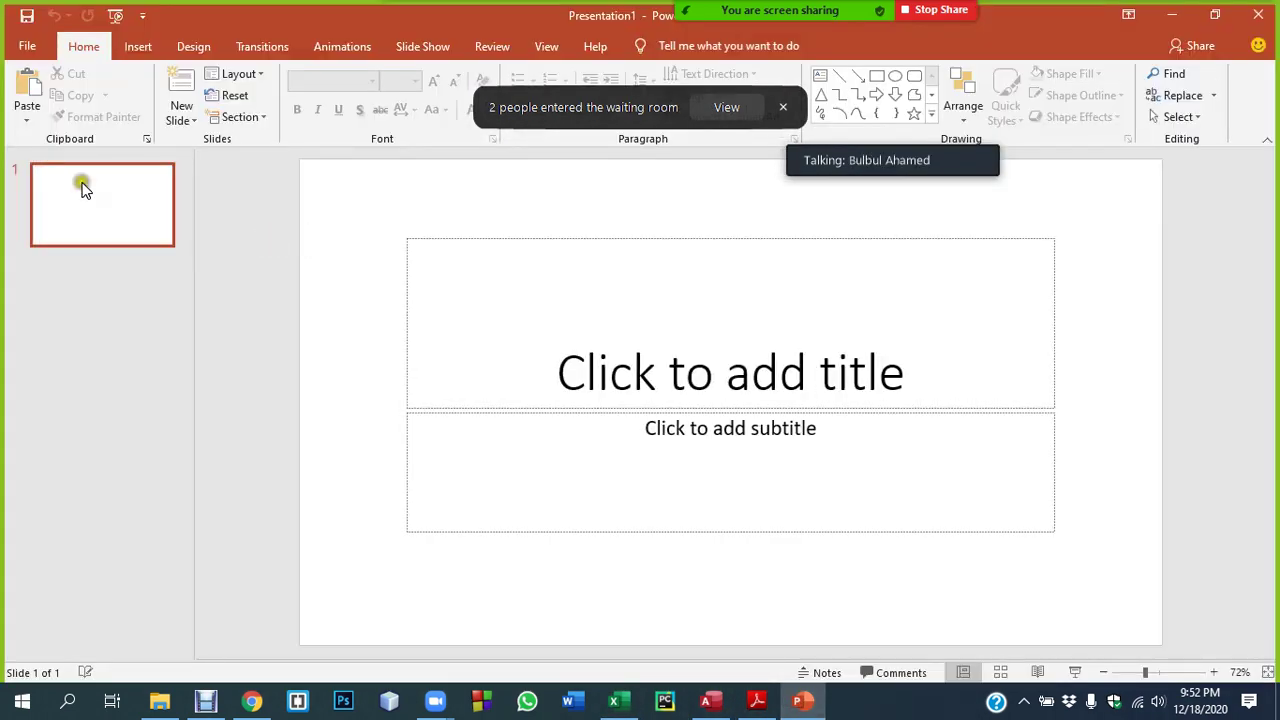
click(27, 46)
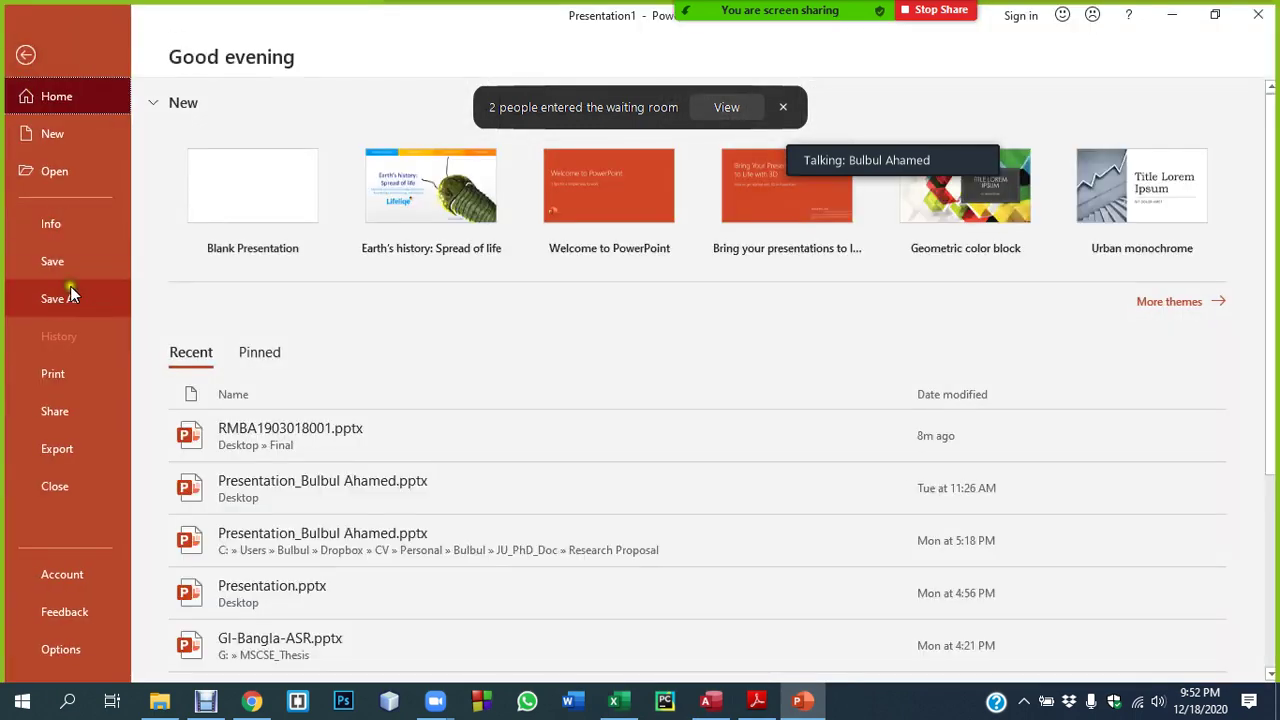
click(60, 298)
click(598, 315)
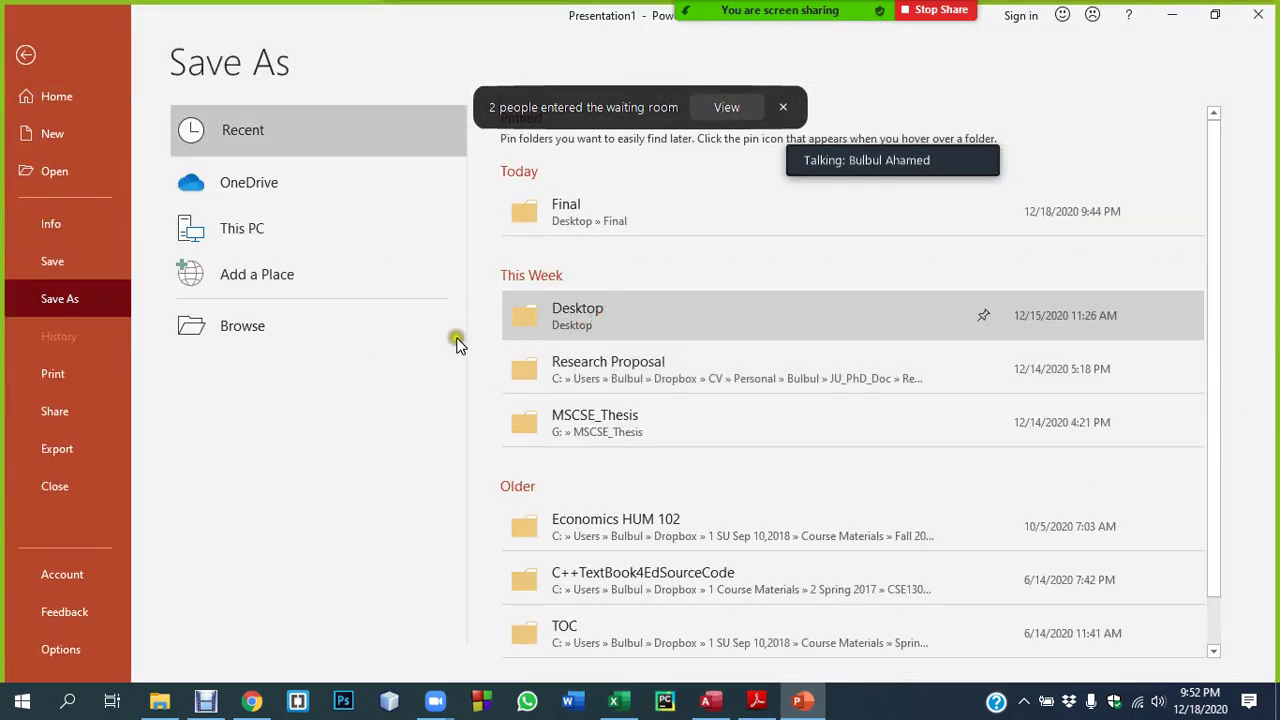
double_click(206, 172)
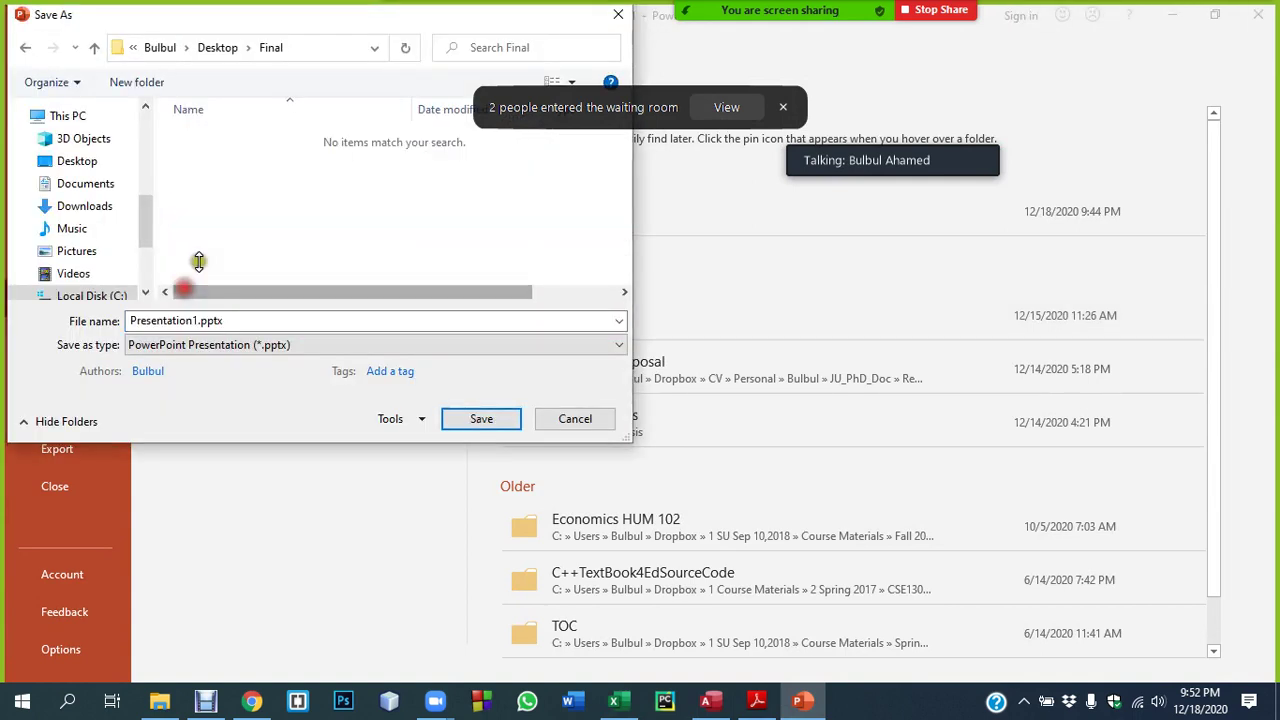
Save it as a .pptx named with the student ID, then minimize PowerPoint and the PDF reader
click(203, 322)
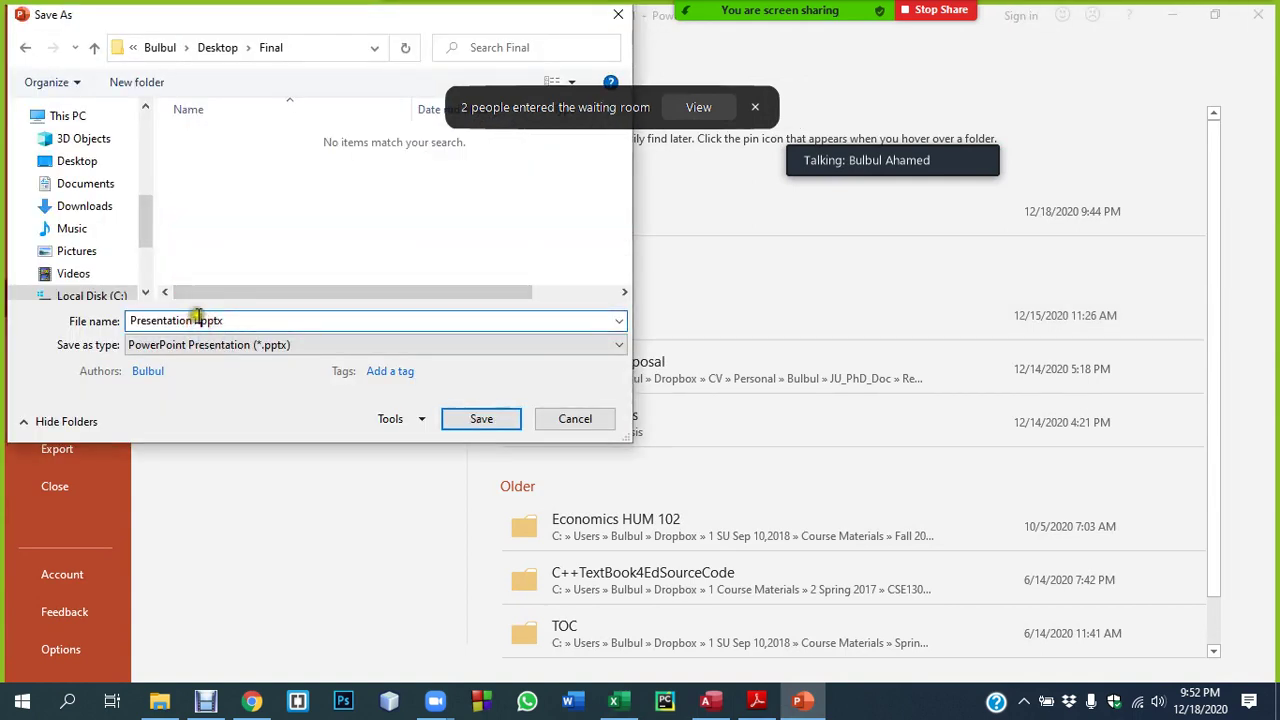
drag(197, 322, 135, 318)
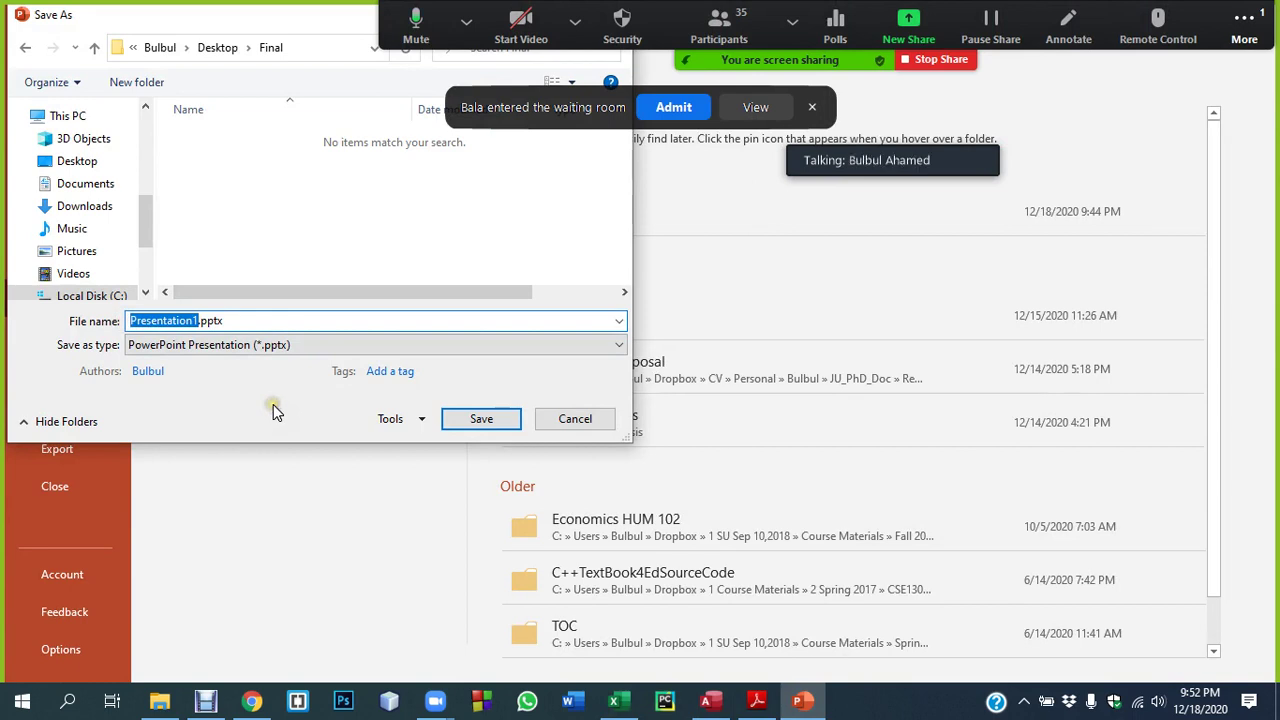
text(RMBA20008004)
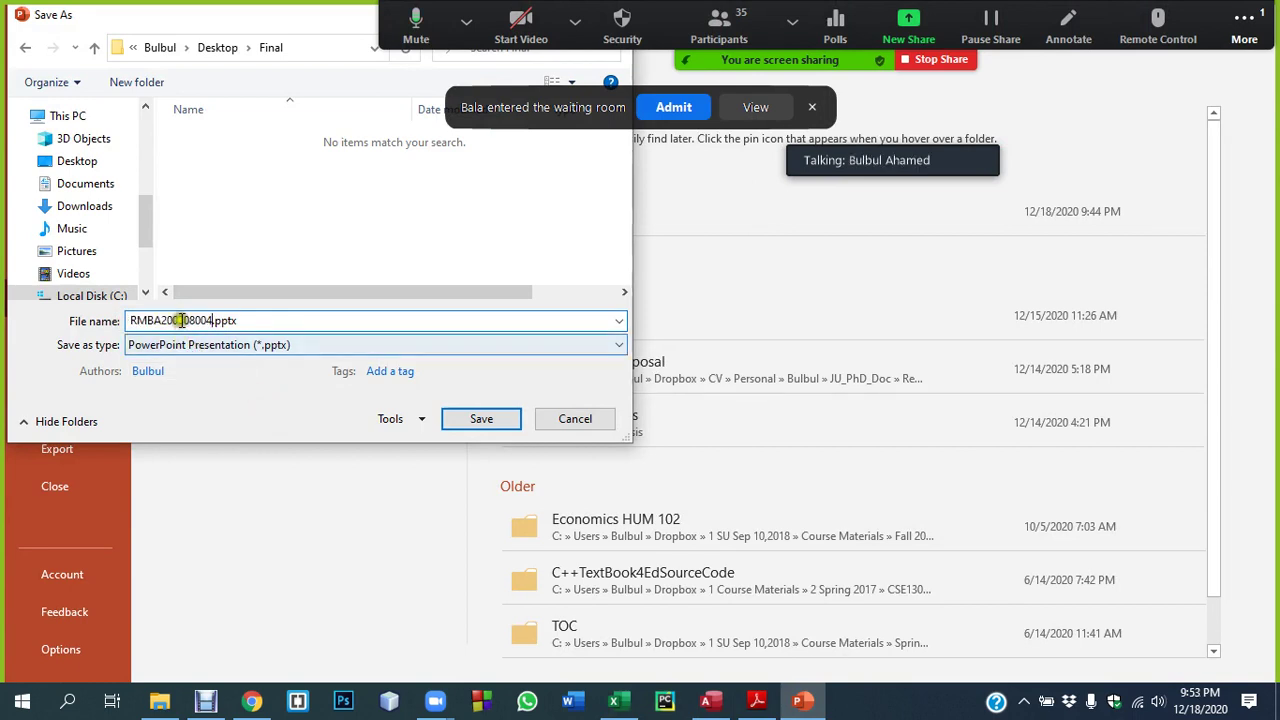
click(456, 422)
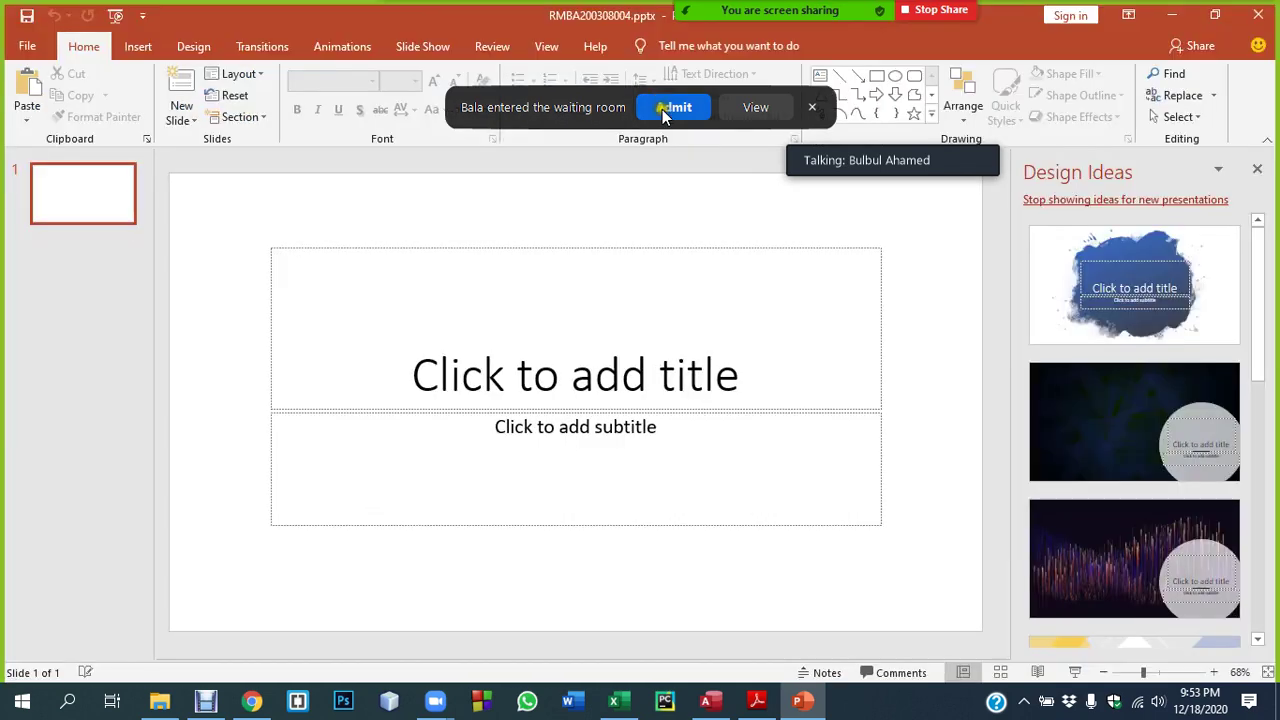
click(668, 108)
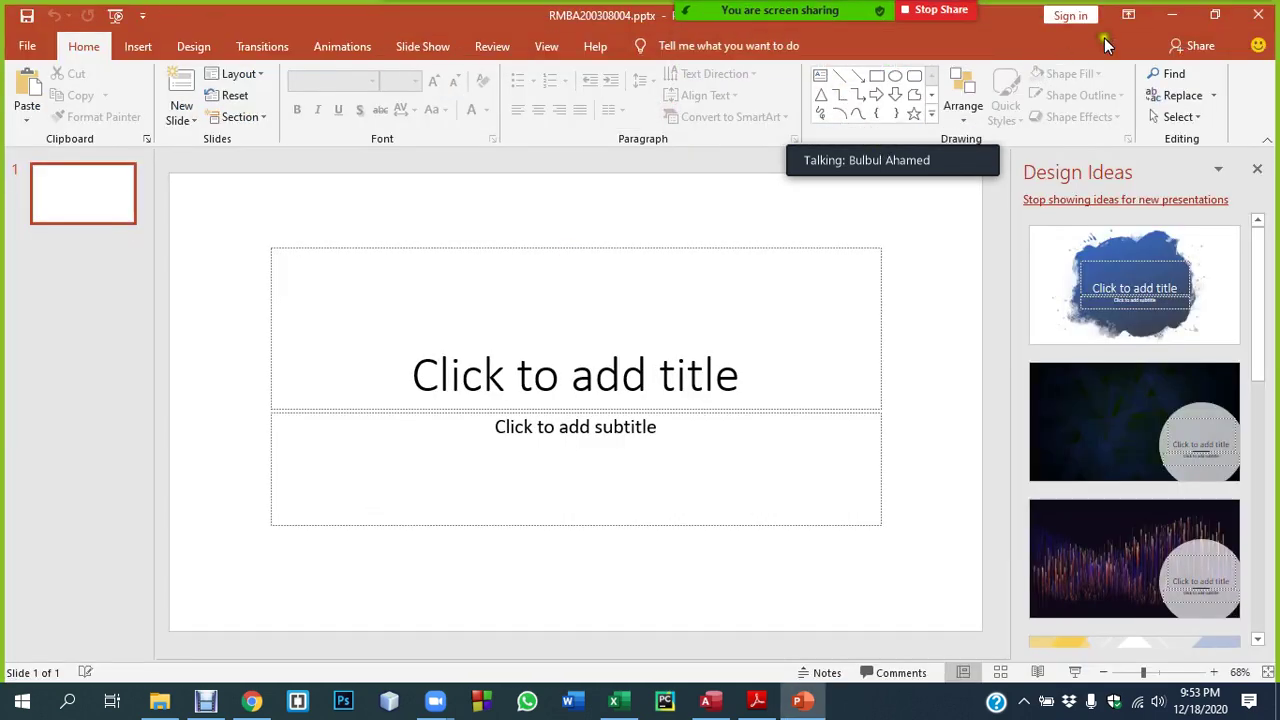
click(1167, 14)
click(1167, 14)
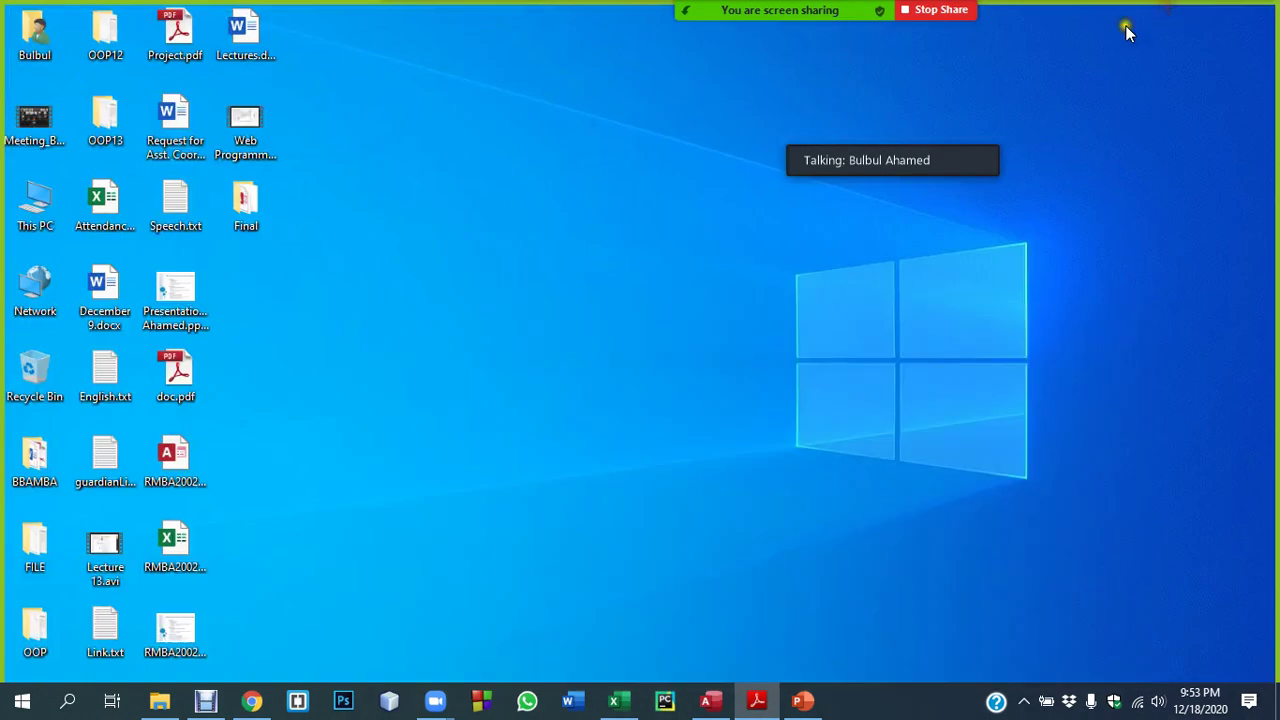
Open the Final folder to confirm the .accdb, .pptx and .xlsx files, then return to the instructions PDF
click(266, 206)
click(266, 206)
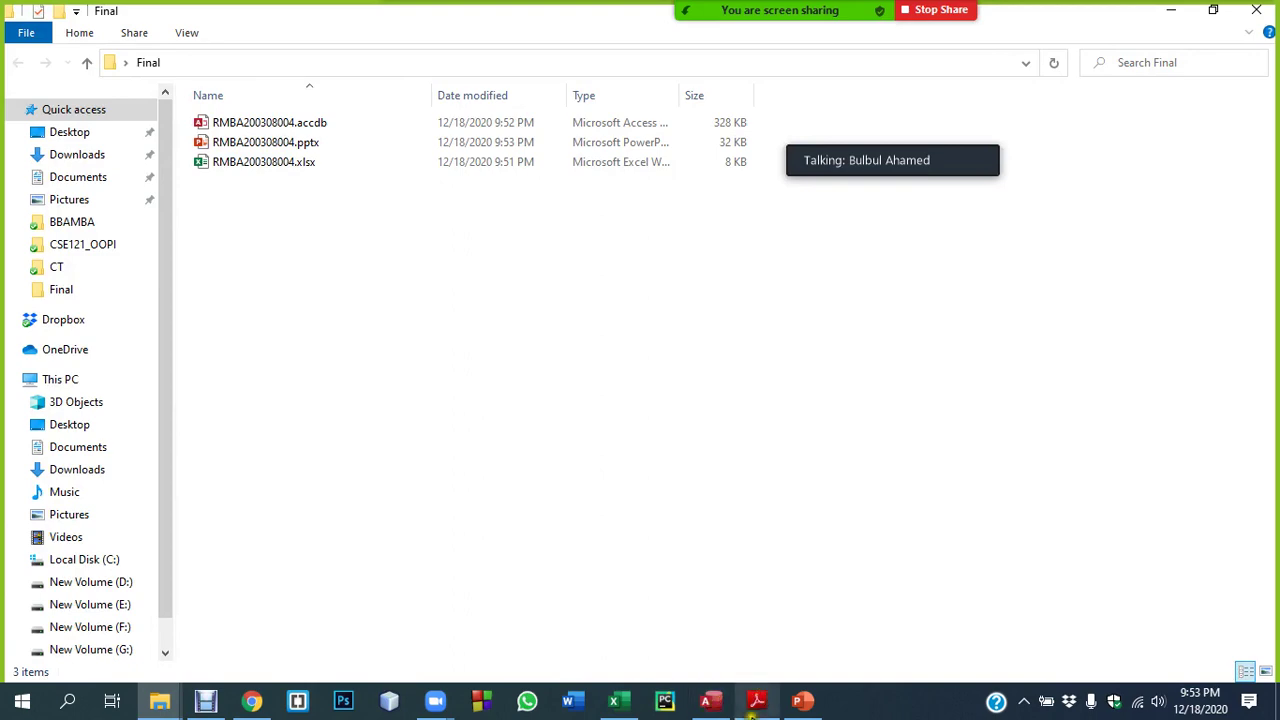
click(757, 701)
drag(637, 293, 780, 293)
Highlight the example ID, the three-answer-files line and the class code, then go to Google Classroom
click(738, 292)
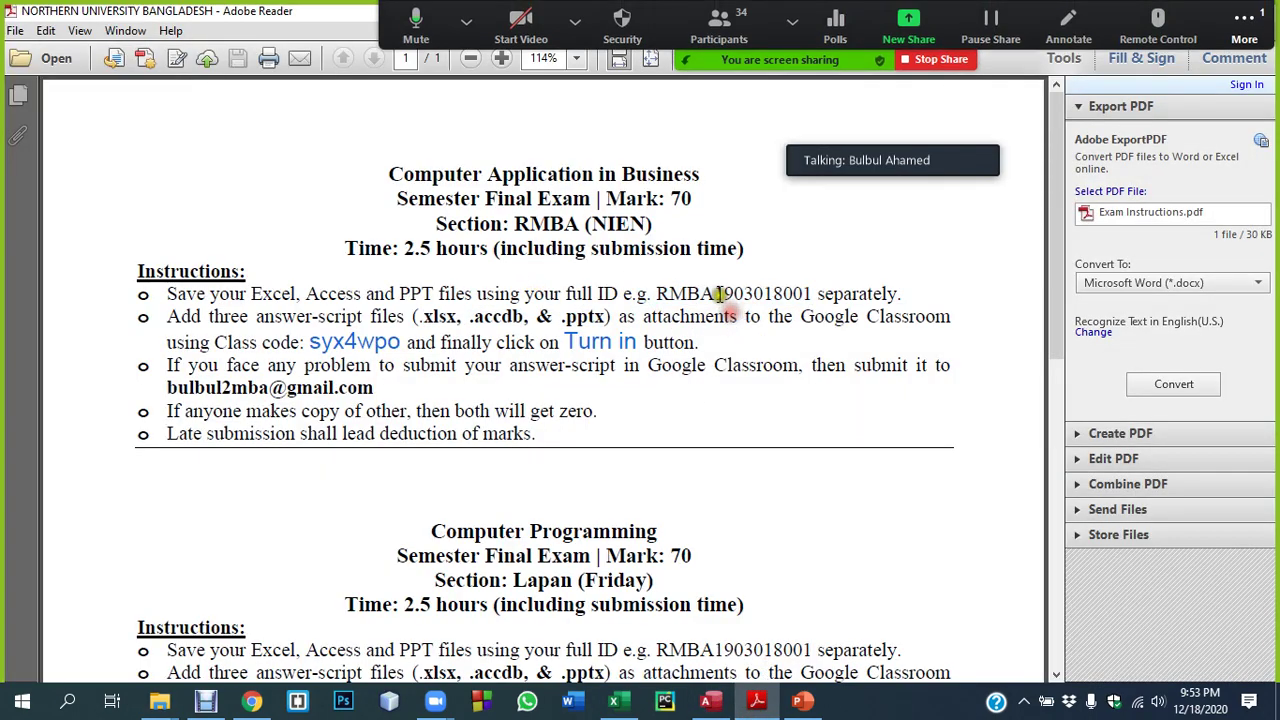
double_click(720, 293)
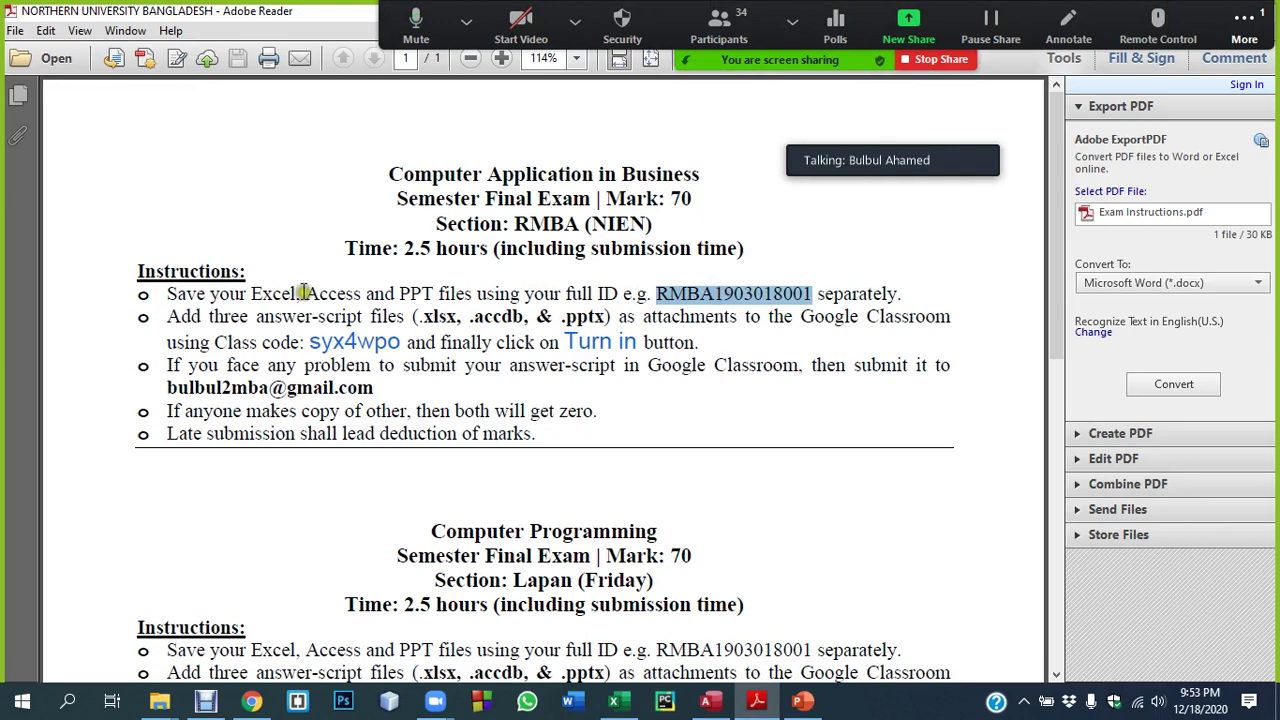
drag(166, 316, 848, 316)
double_click(350, 341)
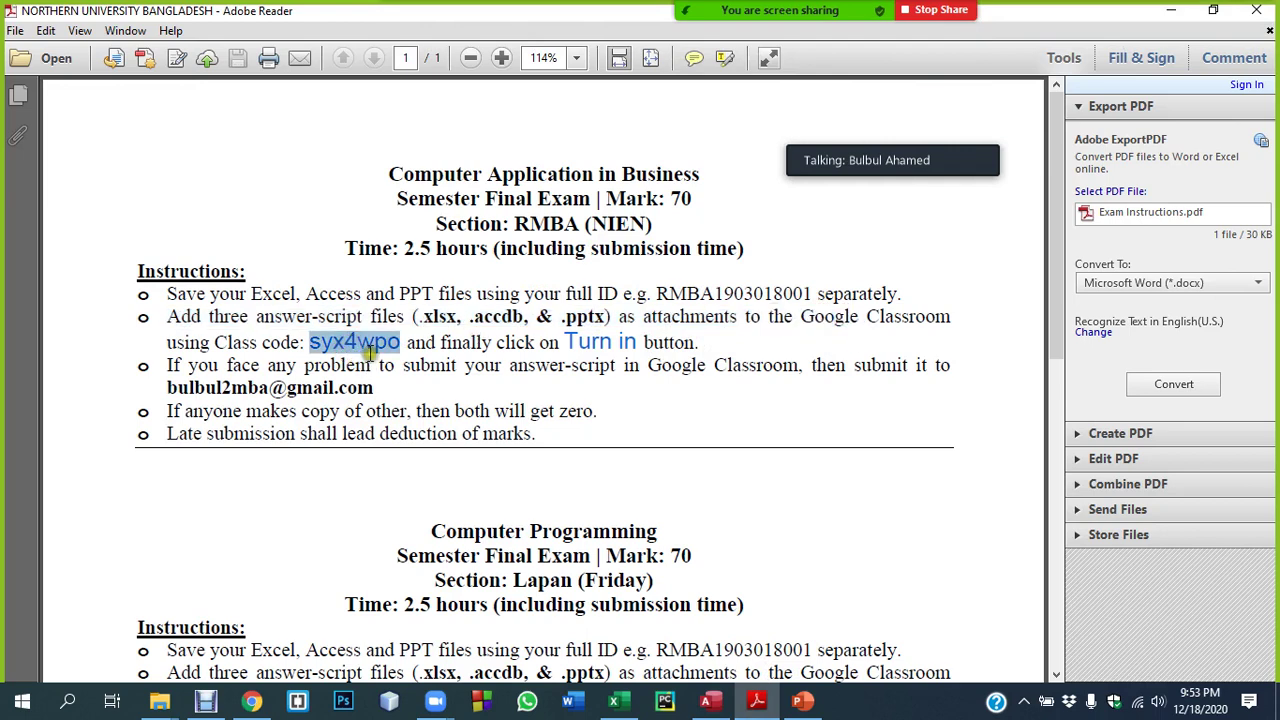
click(252, 701)
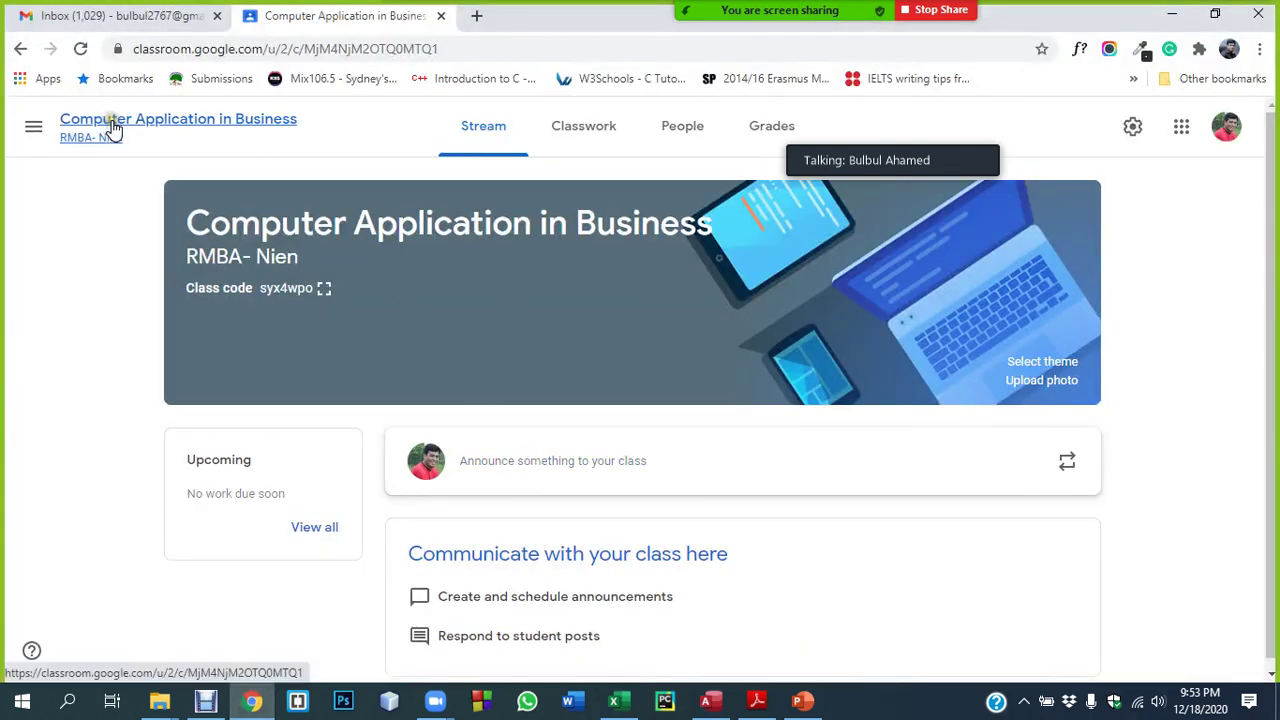
Create a new Classwork assignment titled 'Final exam' with 'Final exam' as its instructions
click(567, 134)
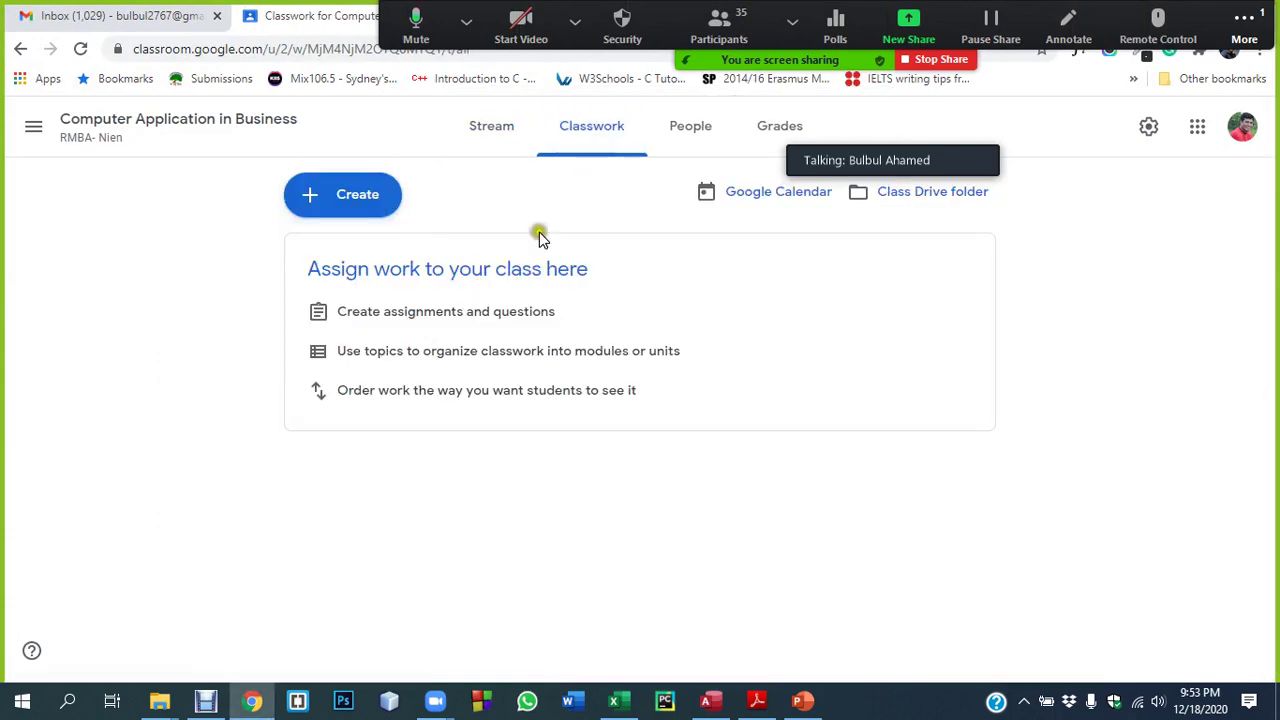
click(350, 194)
click(385, 256)
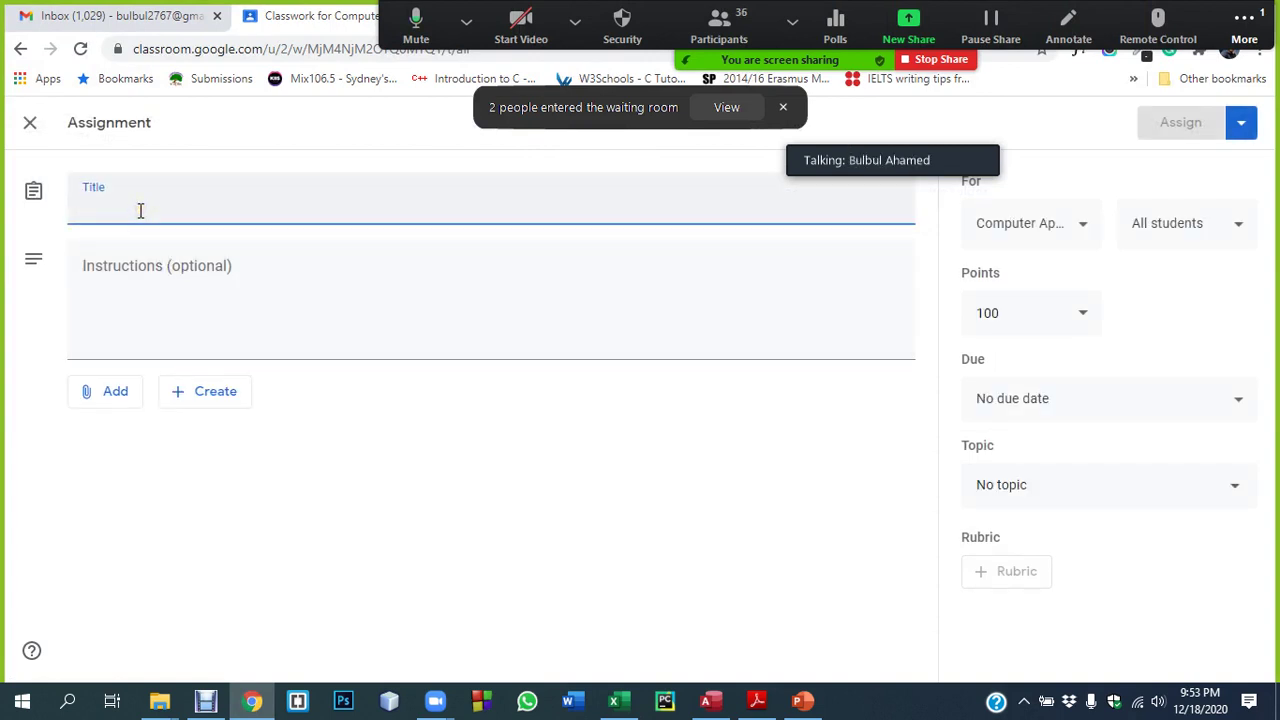
text(Final exam)
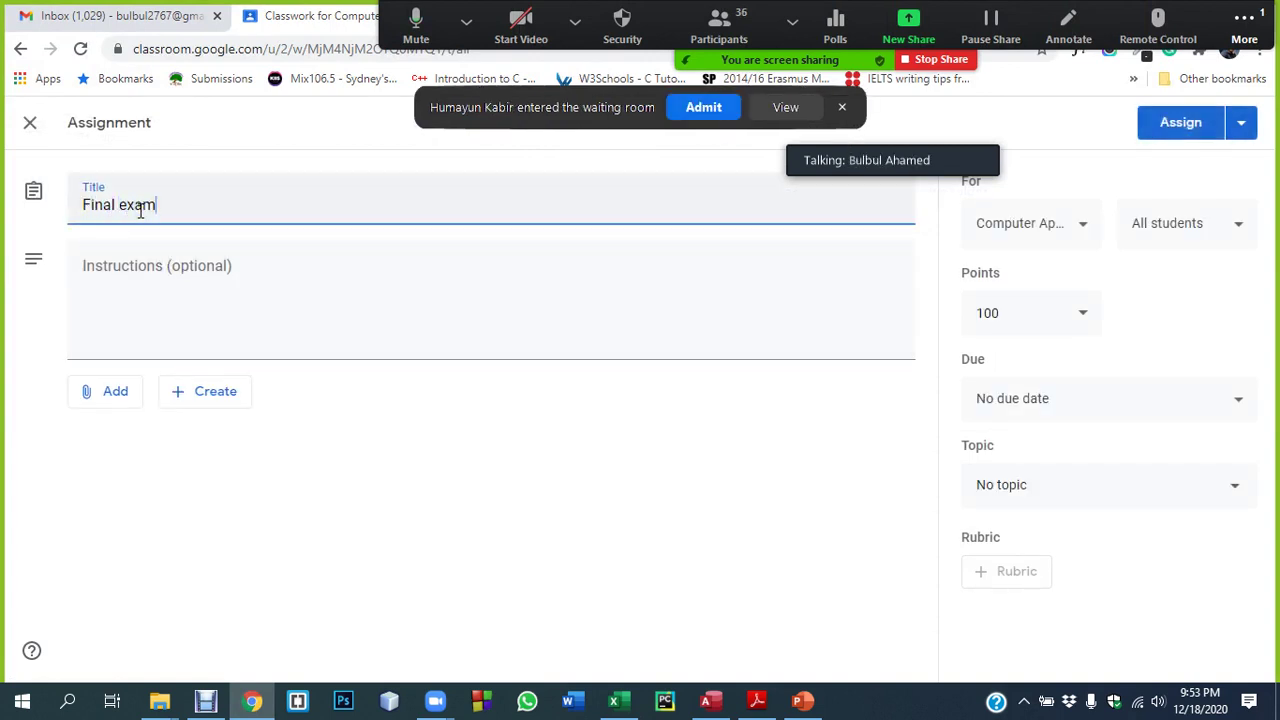
key(Tab)
text(d;lksajflsaj)
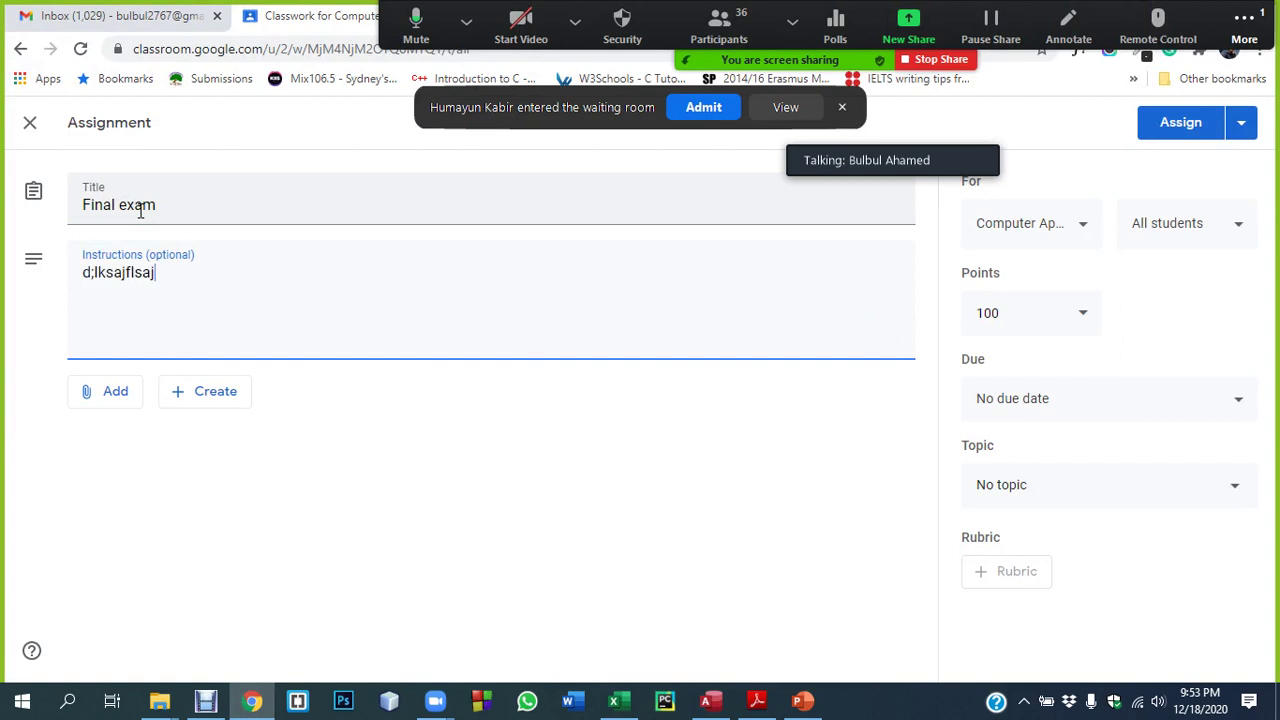
drag(171, 283, 22, 268)
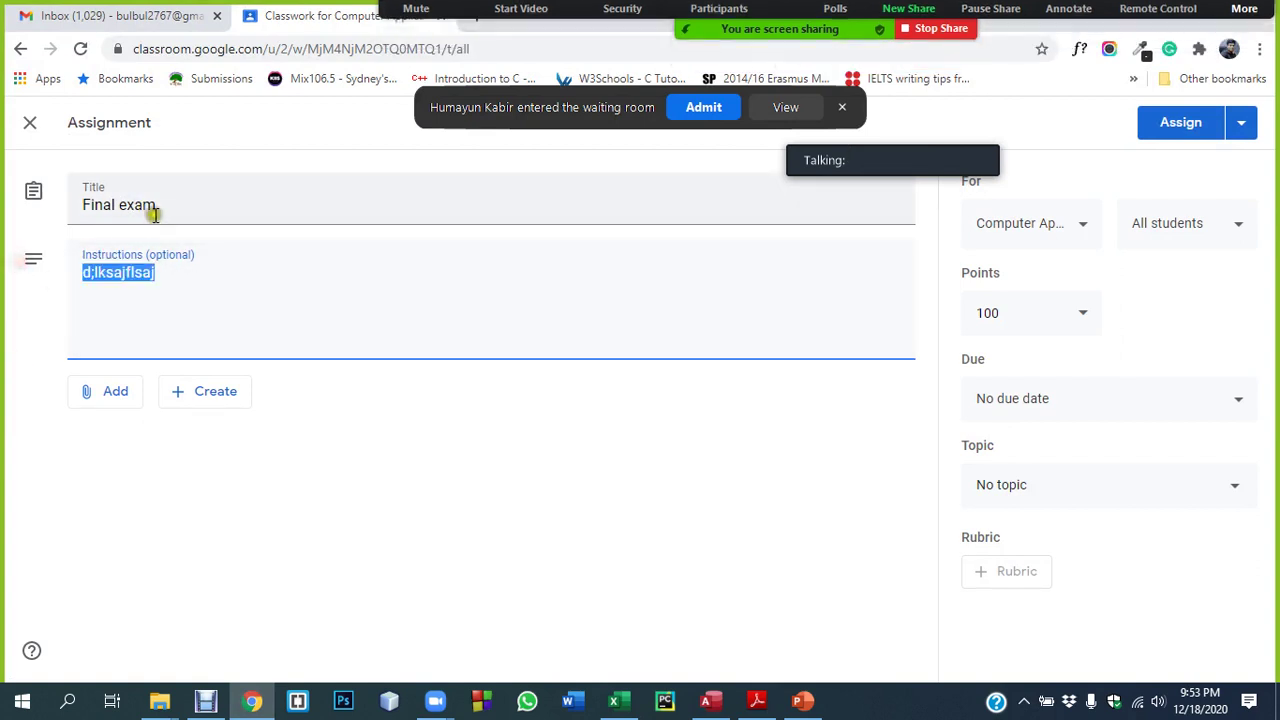
drag(157, 206, 47, 202)
key(ctrl+c)
drag(156, 273, 57, 271)
key(ctrl+v)
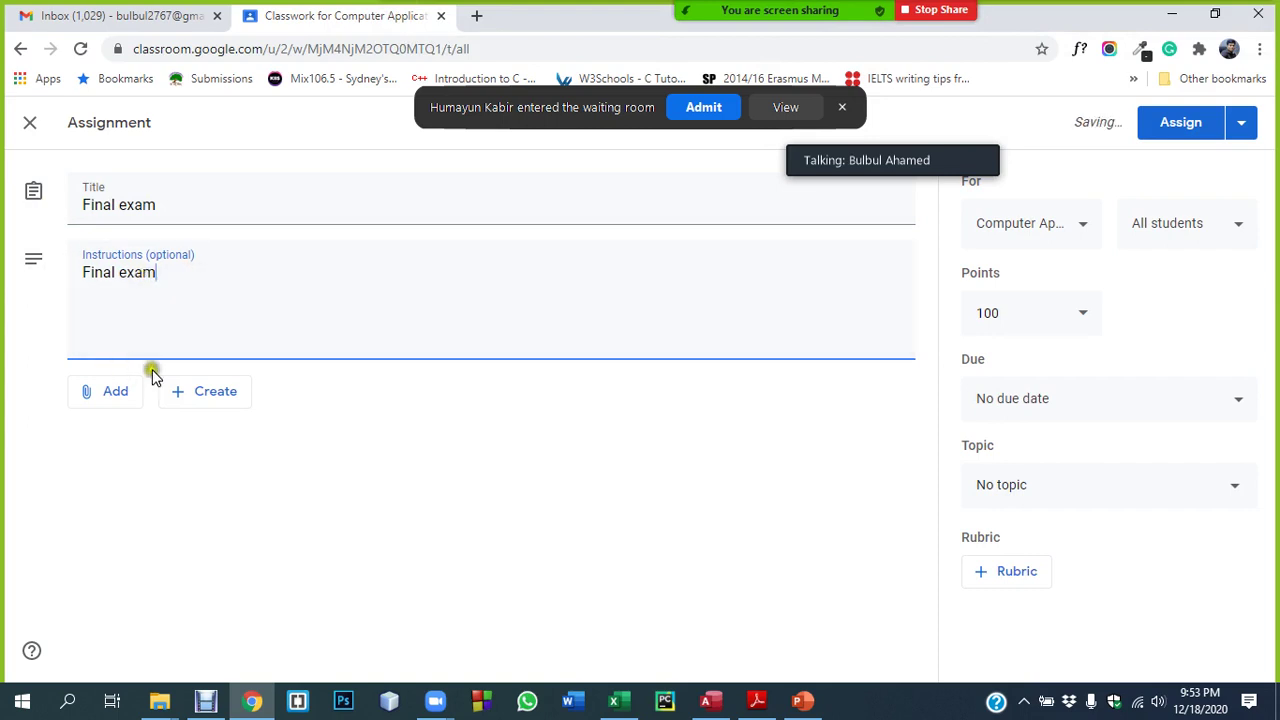
click(105, 395)
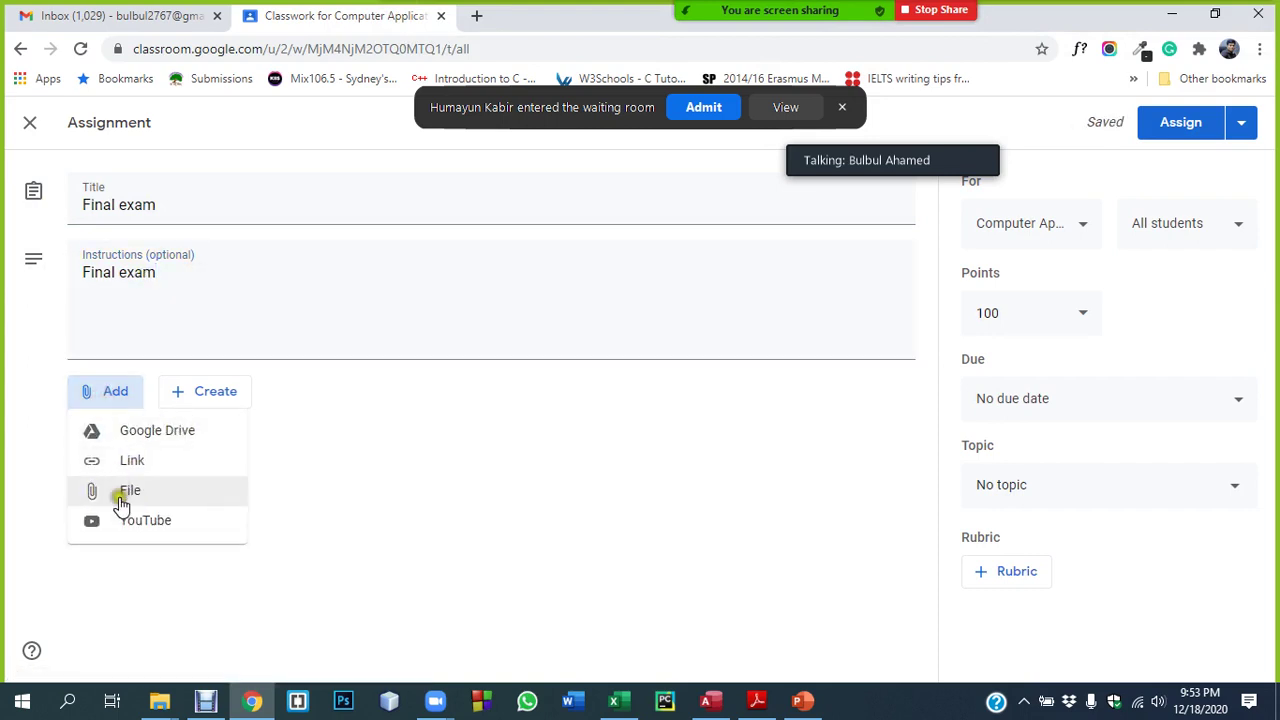
Attach Exam Instructions.pdf from the computer to the Final exam assignment
click(122, 497)
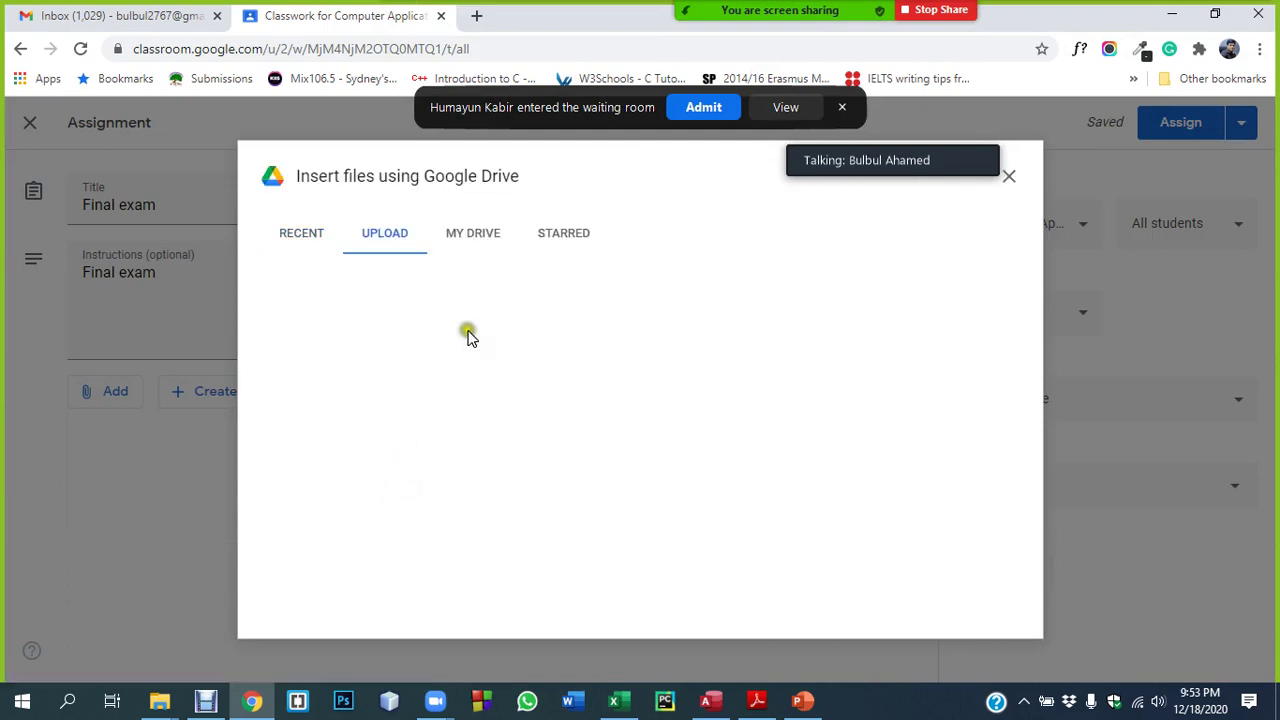
click(645, 508)
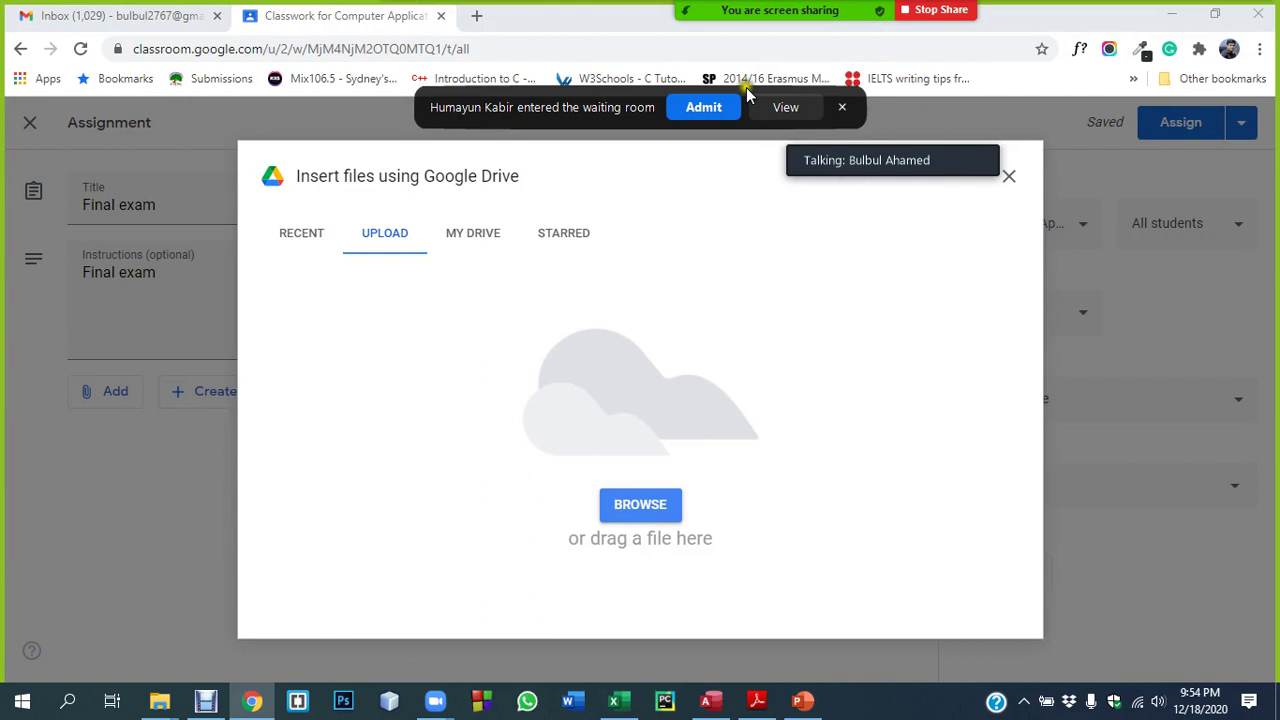
click(521, 257)
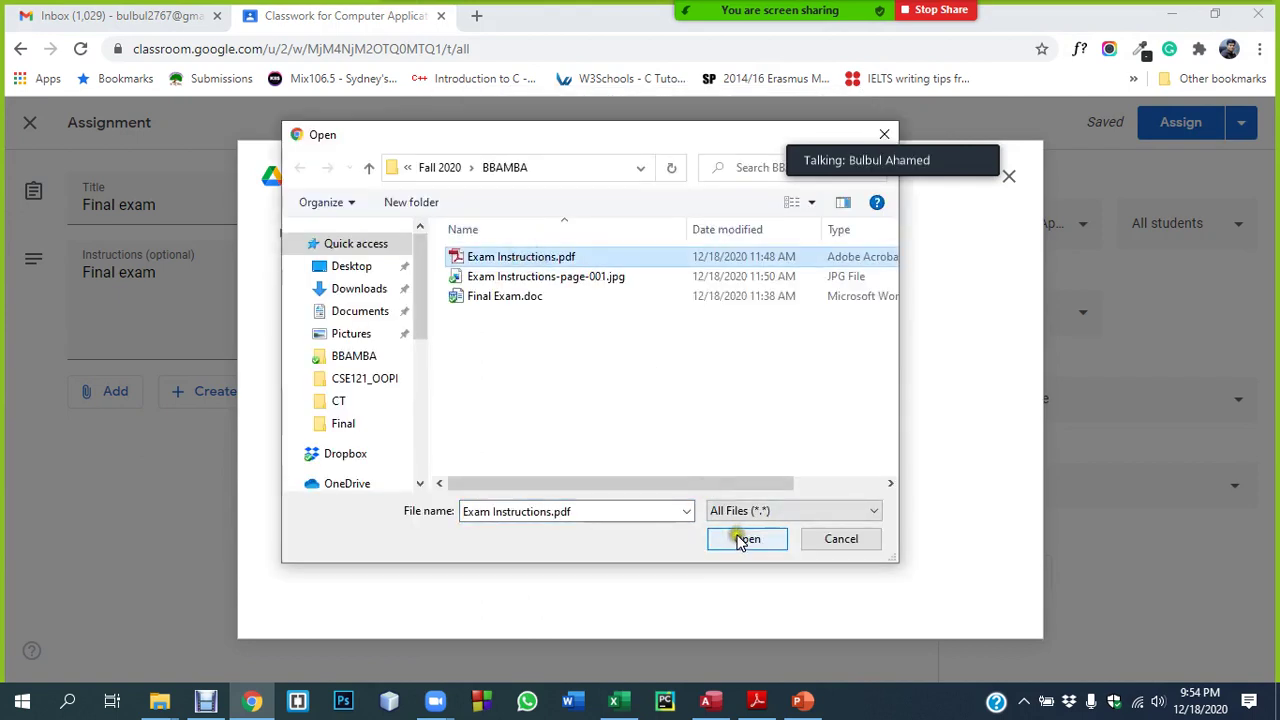
click(740, 539)
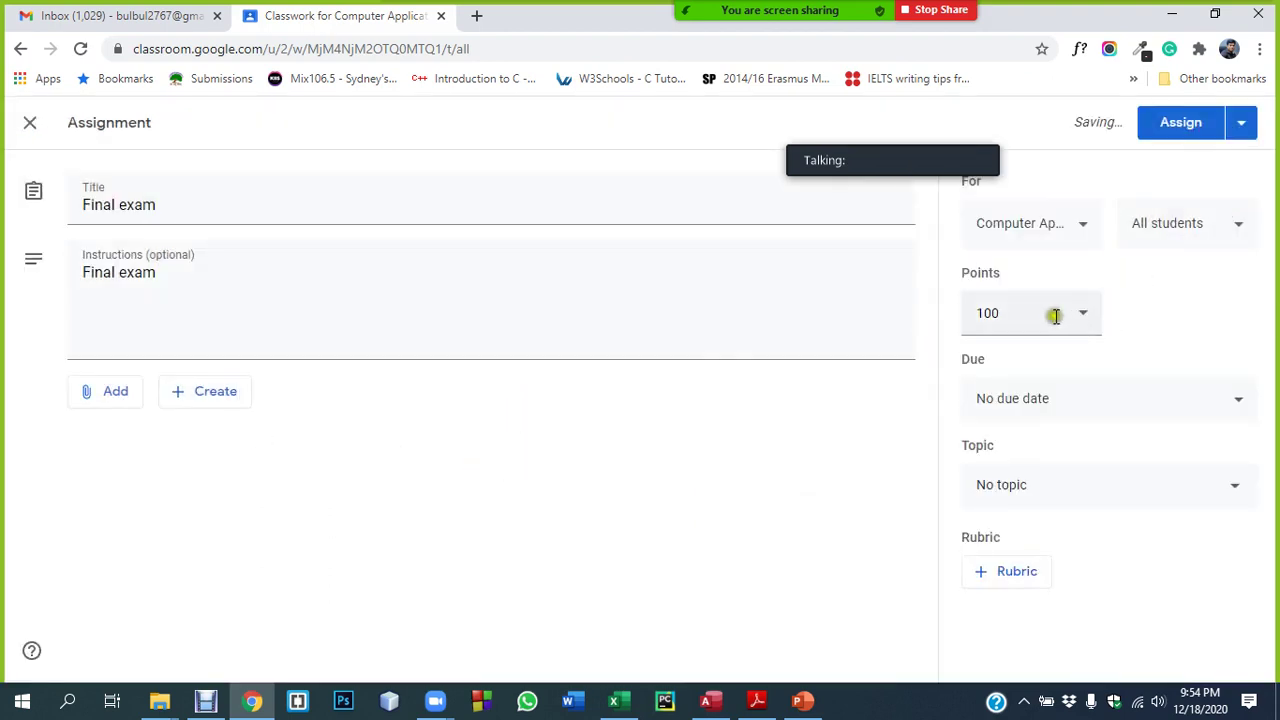
Set the assignment to 70 points, due Dec 22, 2020 at 11:59 PM
click(986, 314)
double_click(963, 309)
click(965, 307)
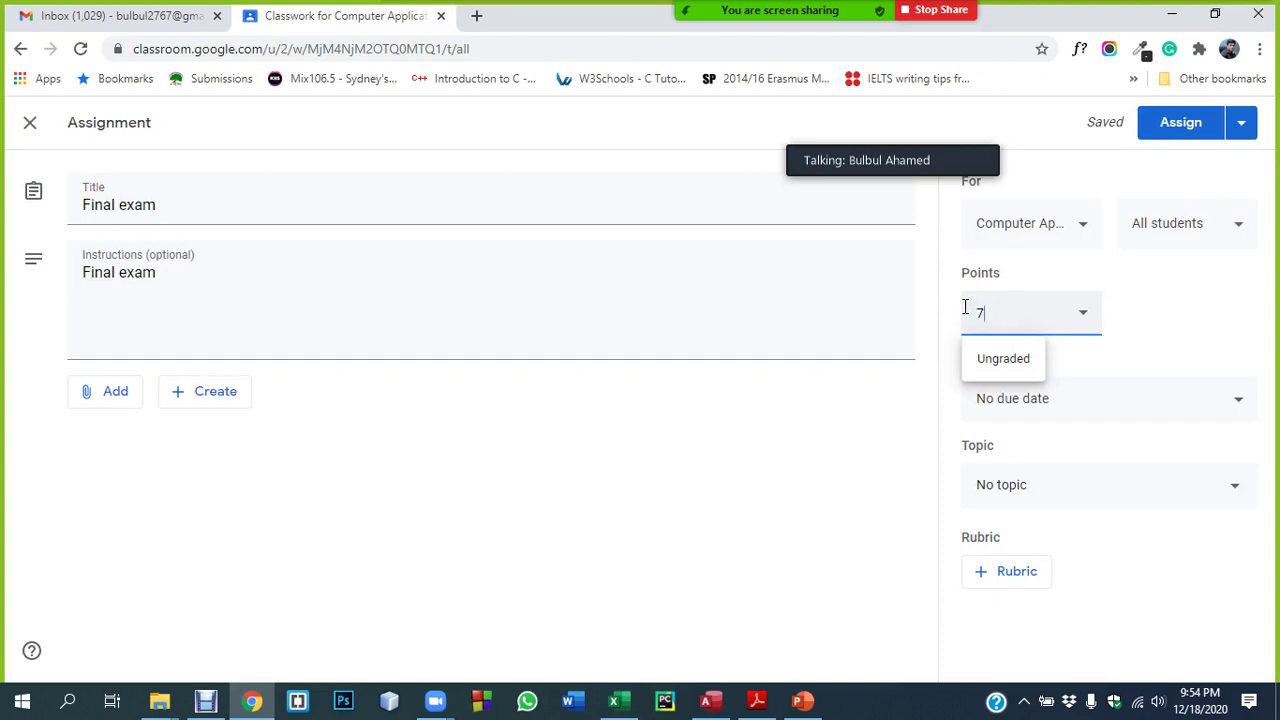
click(1083, 398)
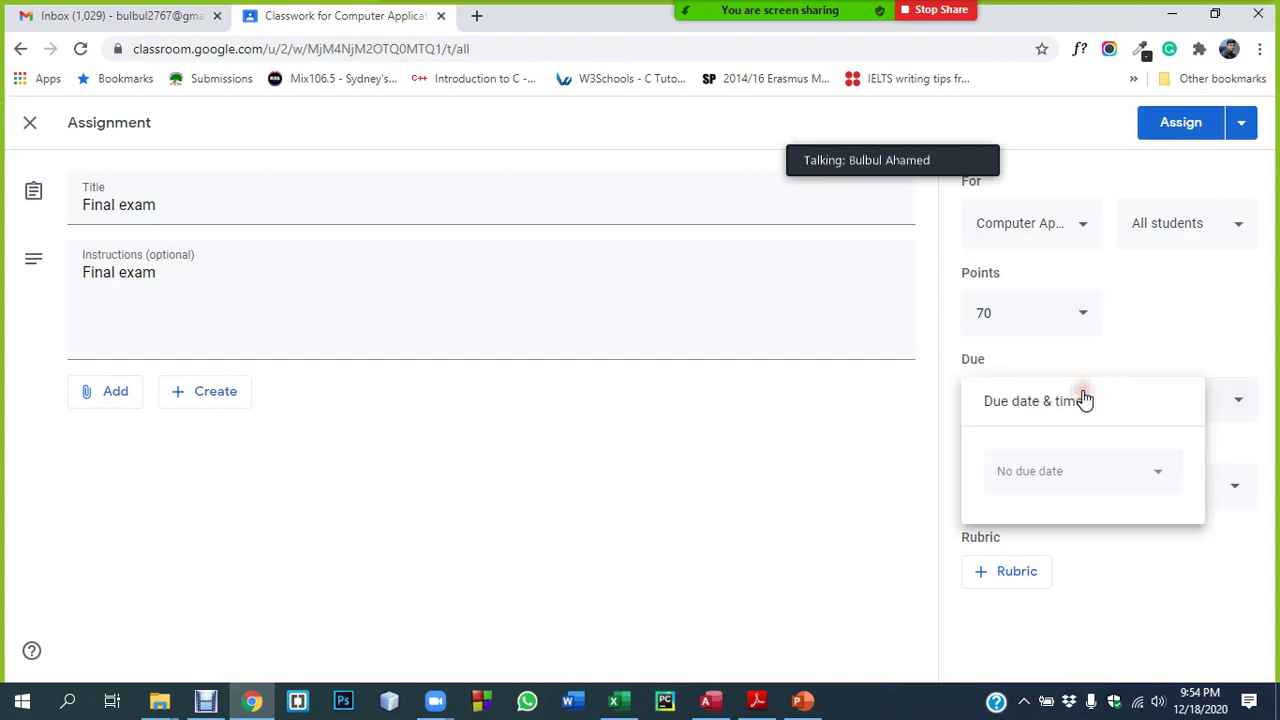
click(1050, 478)
click(1068, 400)
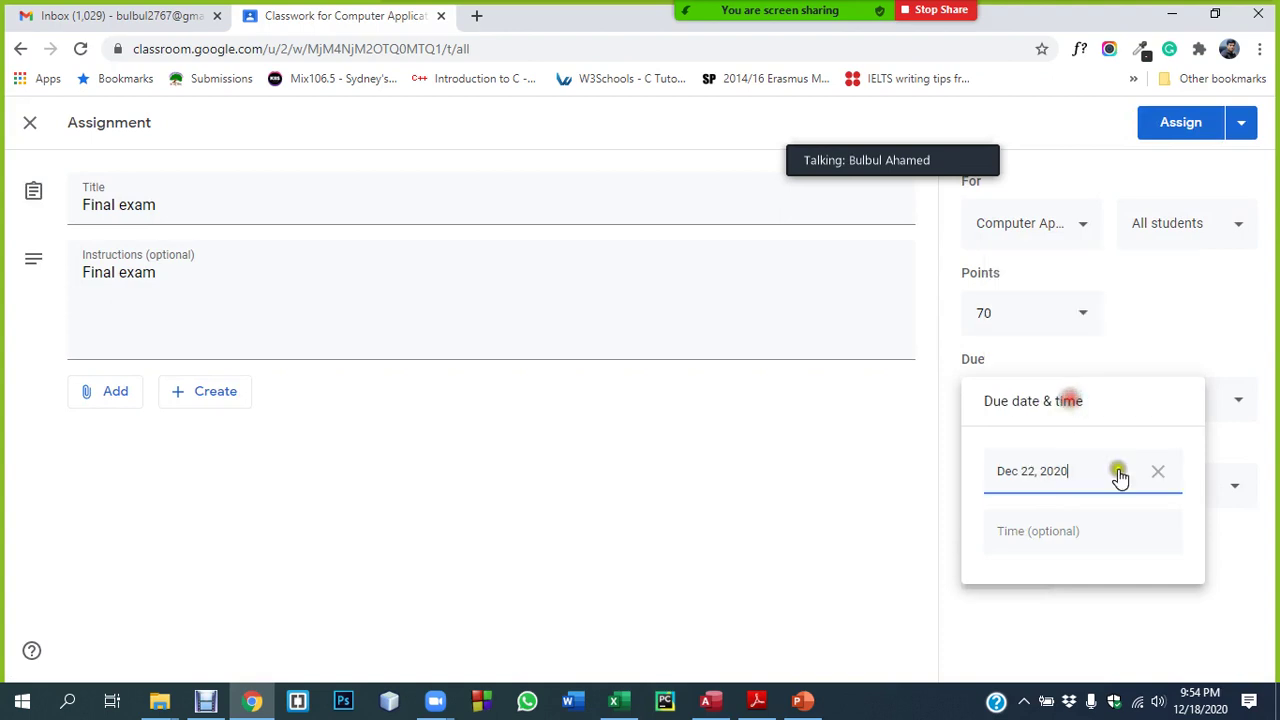
click(1078, 530)
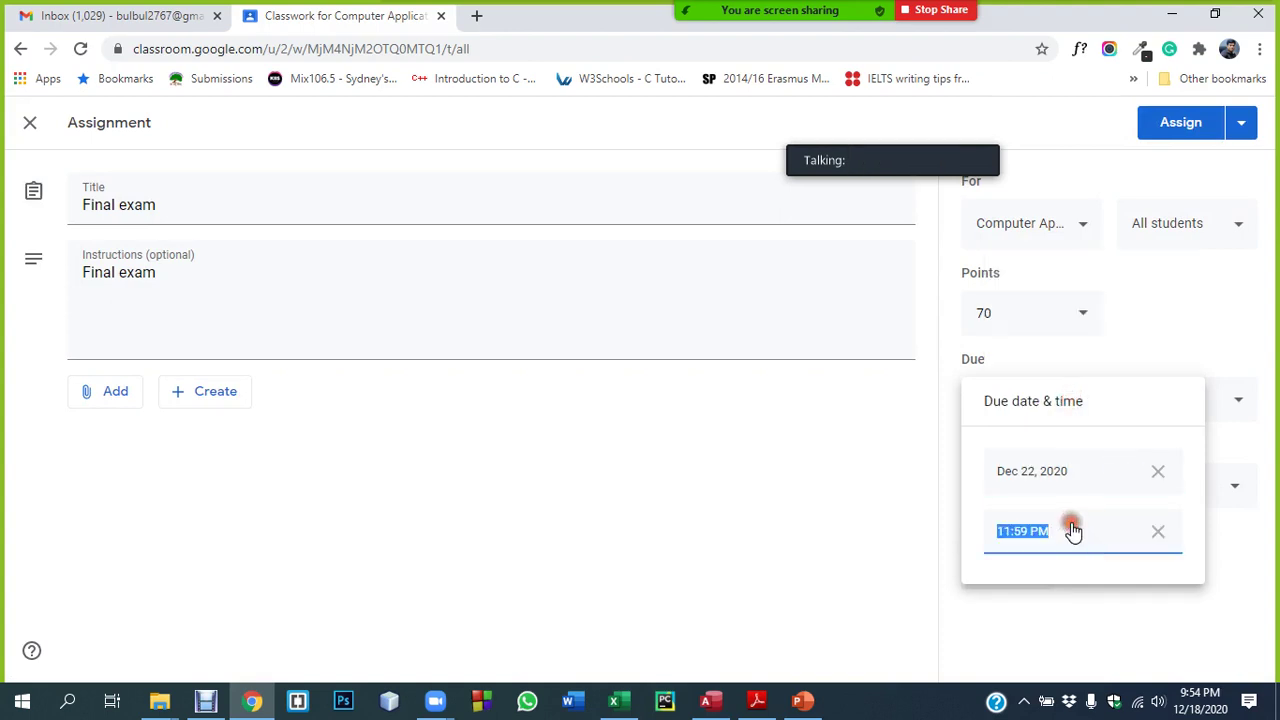
click(1236, 543)
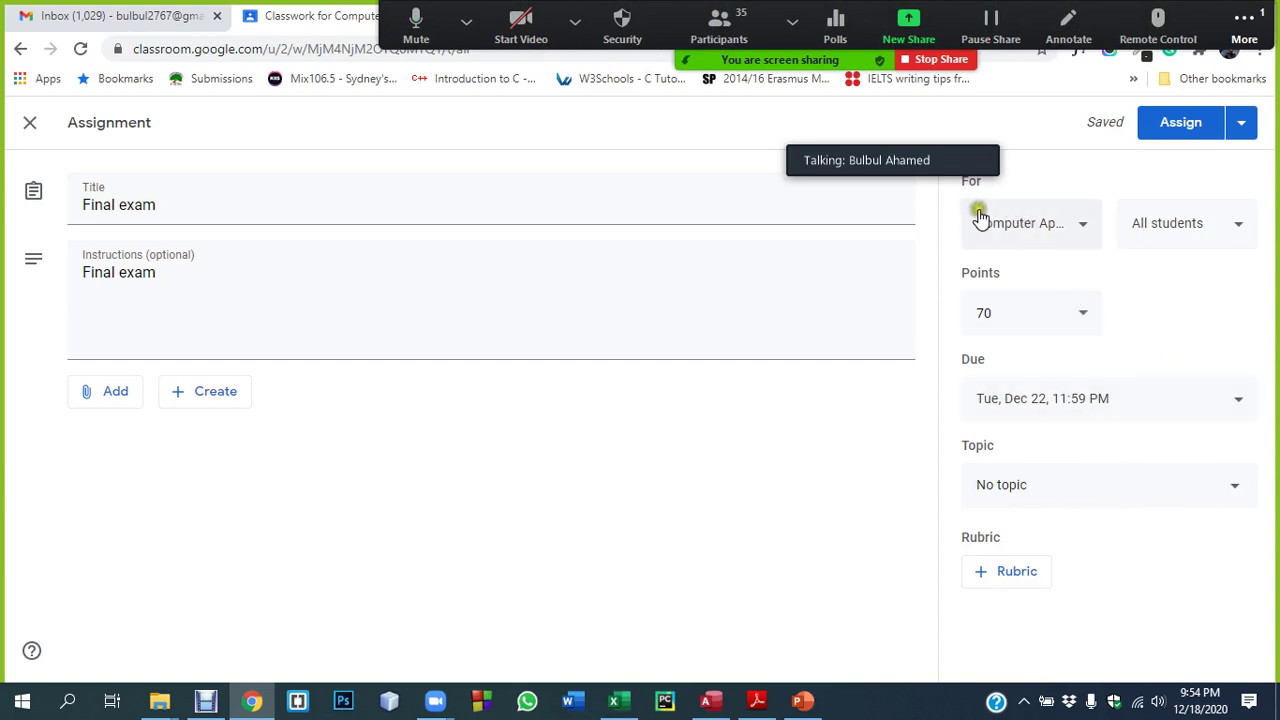
Restrict the assignment to a single student and assign it
click(1183, 223)
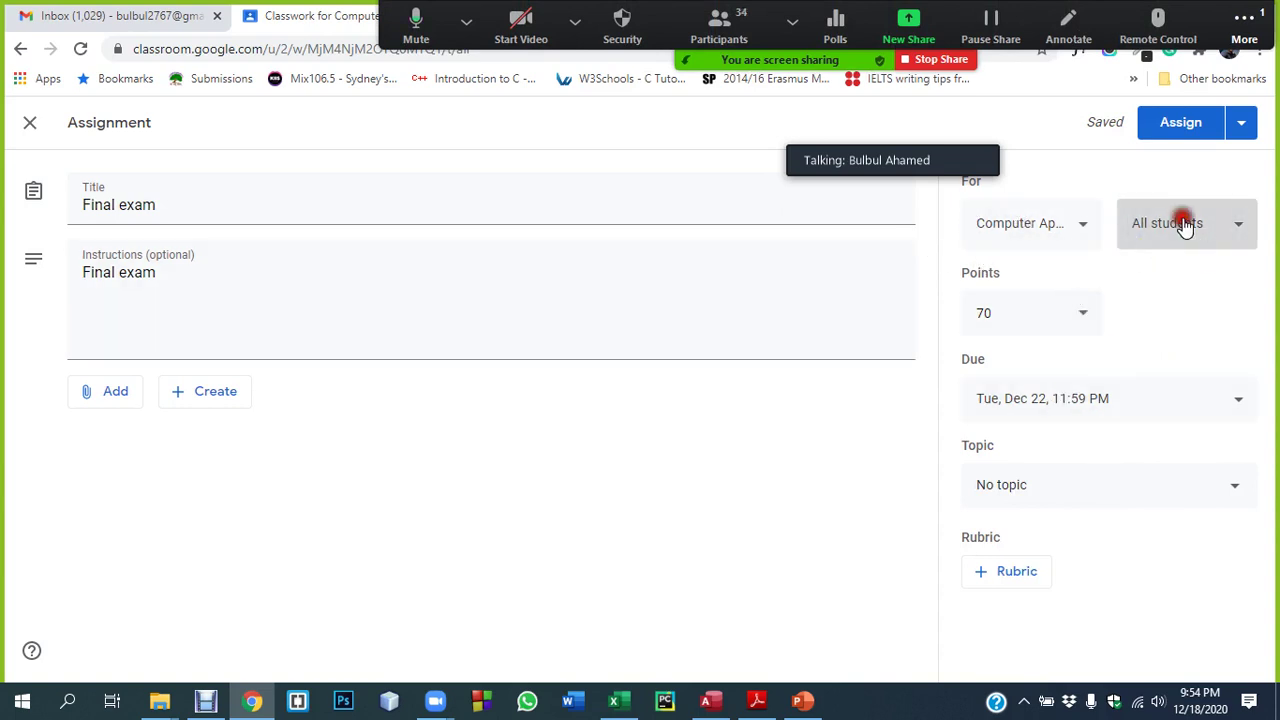
click(1050, 137)
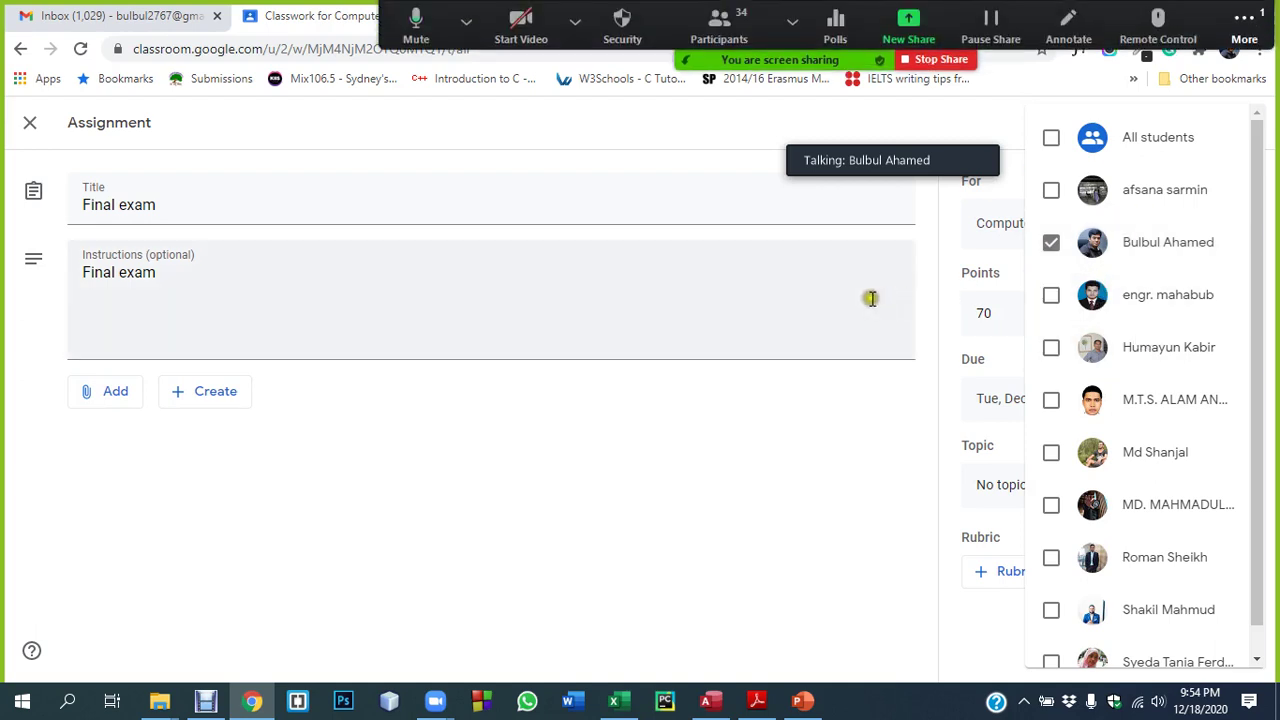
click(866, 508)
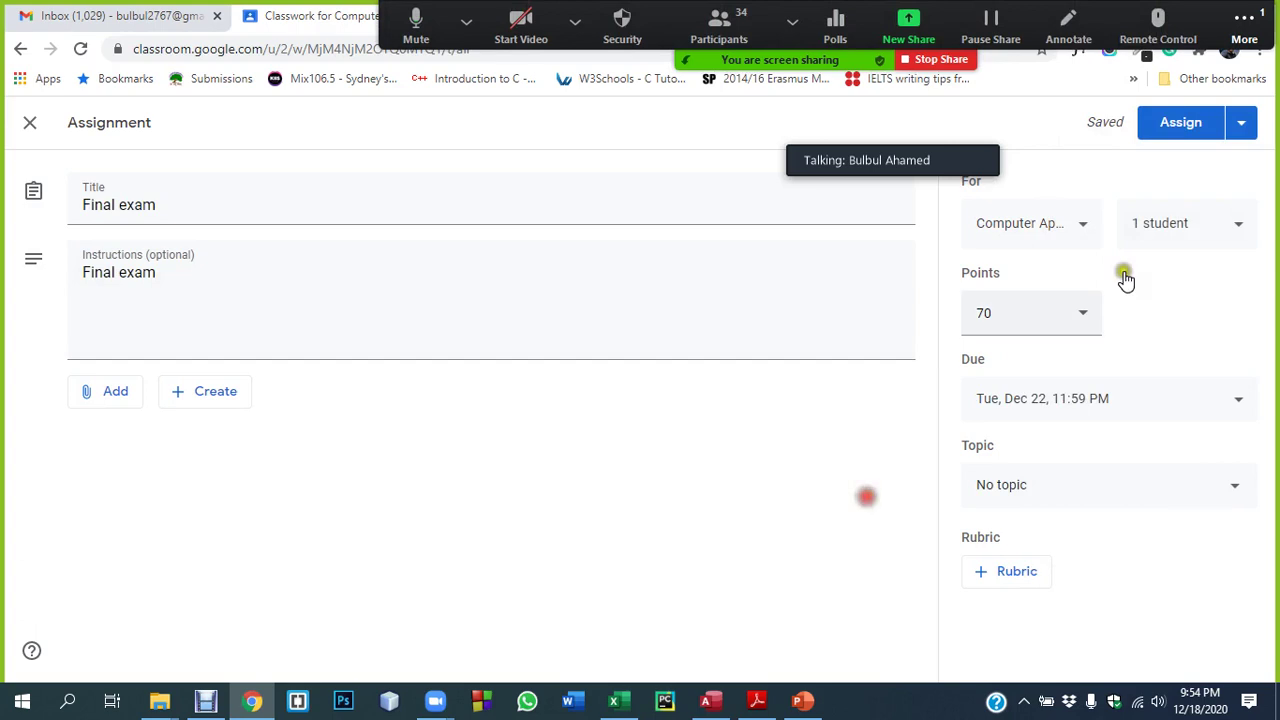
click(1173, 122)
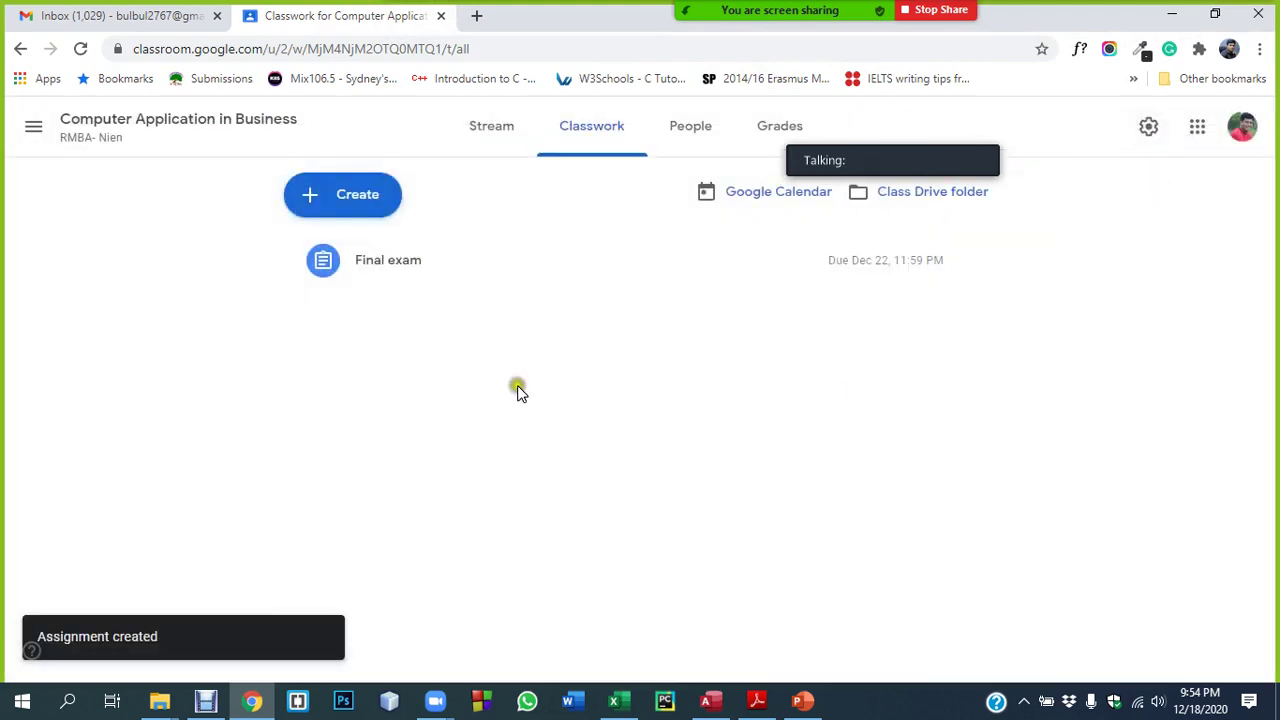
Expand the posted Final exam to check 0 turned in and 1 assigned, then switch to Gmail
click(380, 274)
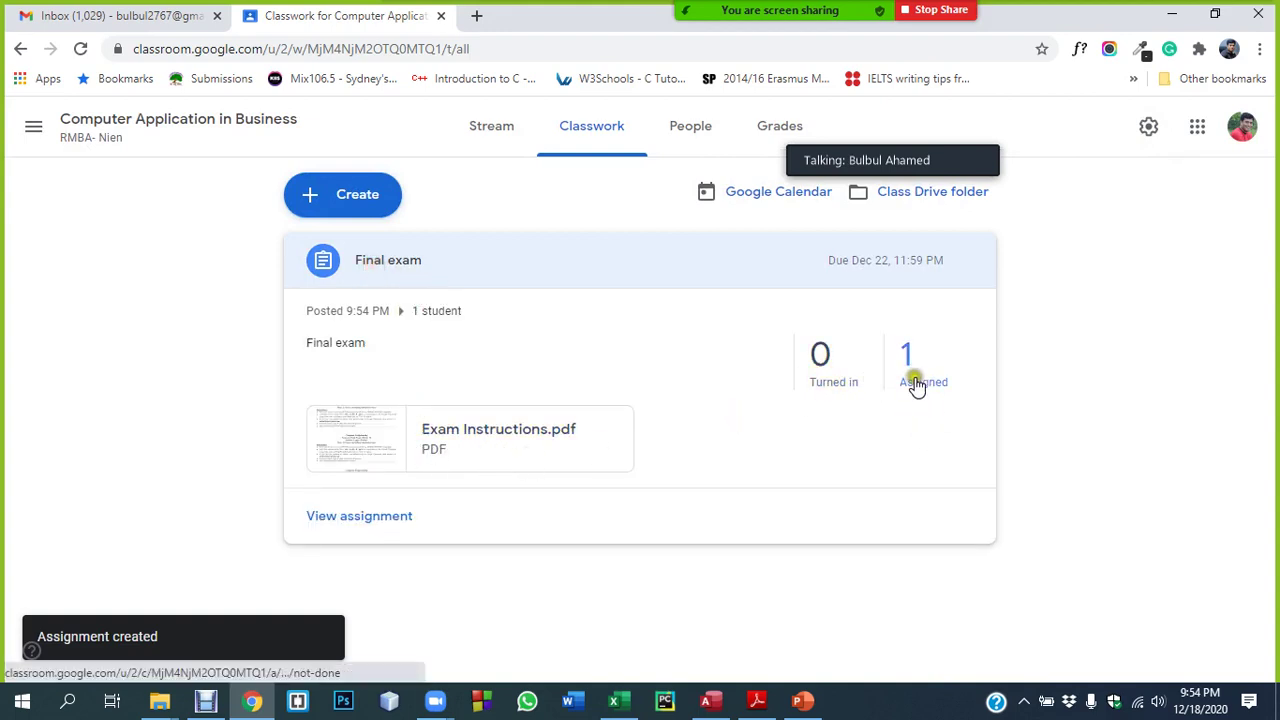
click(104, 20)
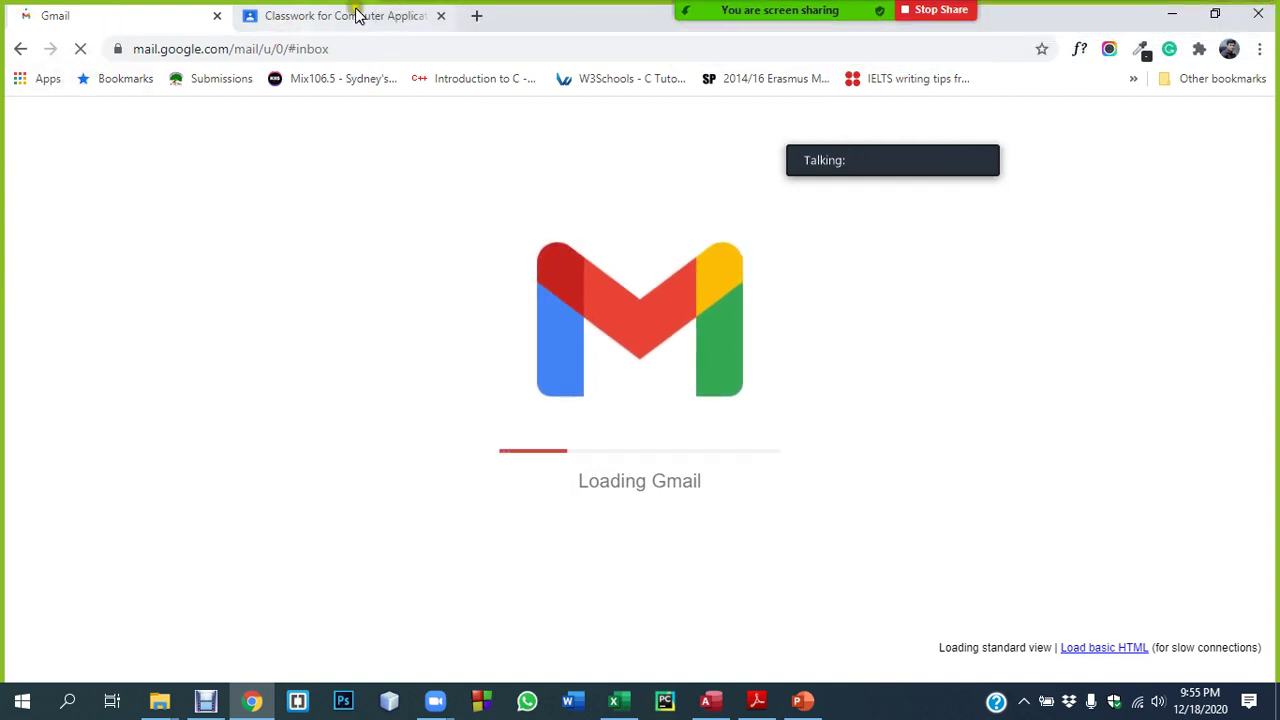
Close the Classwork tab and launch Google Classroom from Gmail's Google apps grid
click(440, 17)
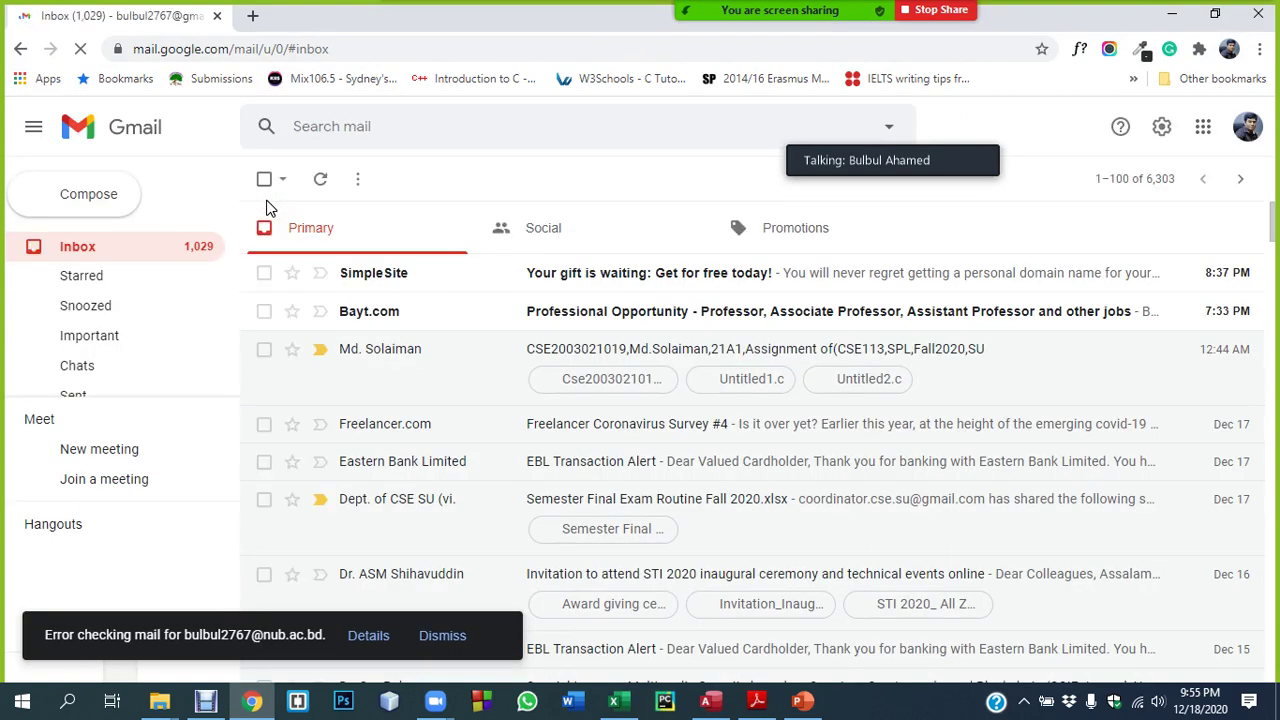
click(475, 228)
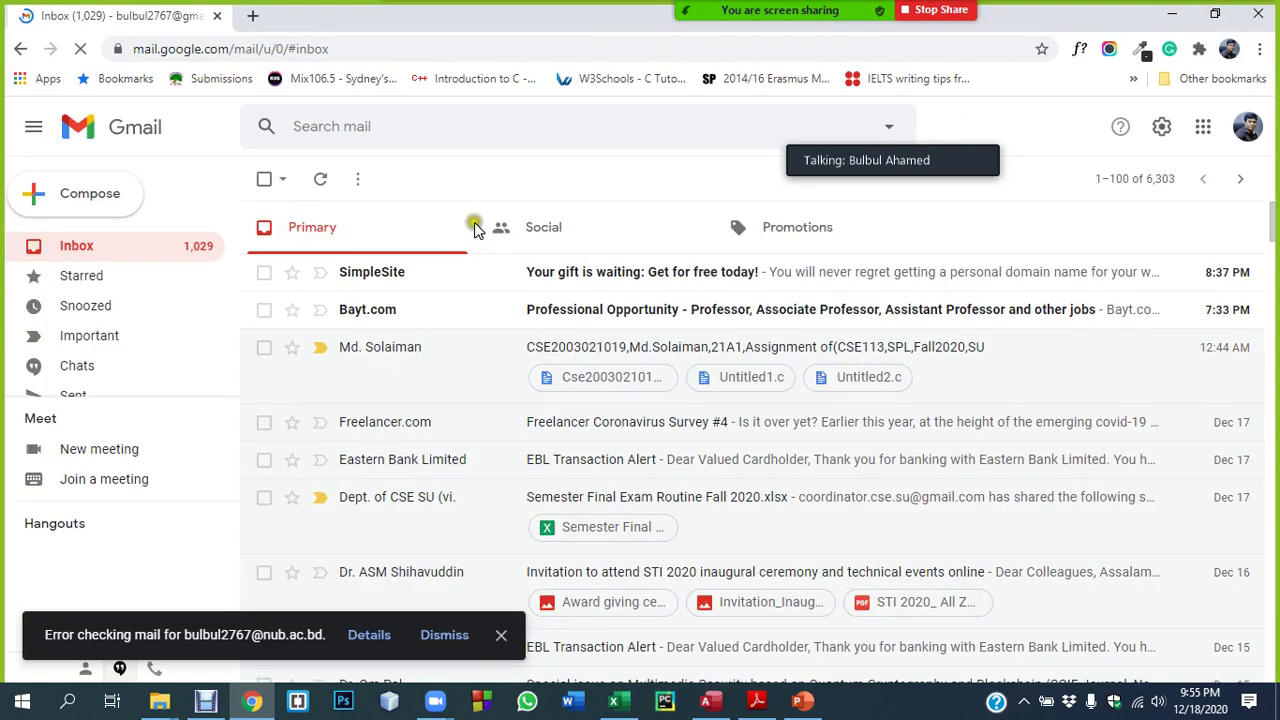
click(1205, 125)
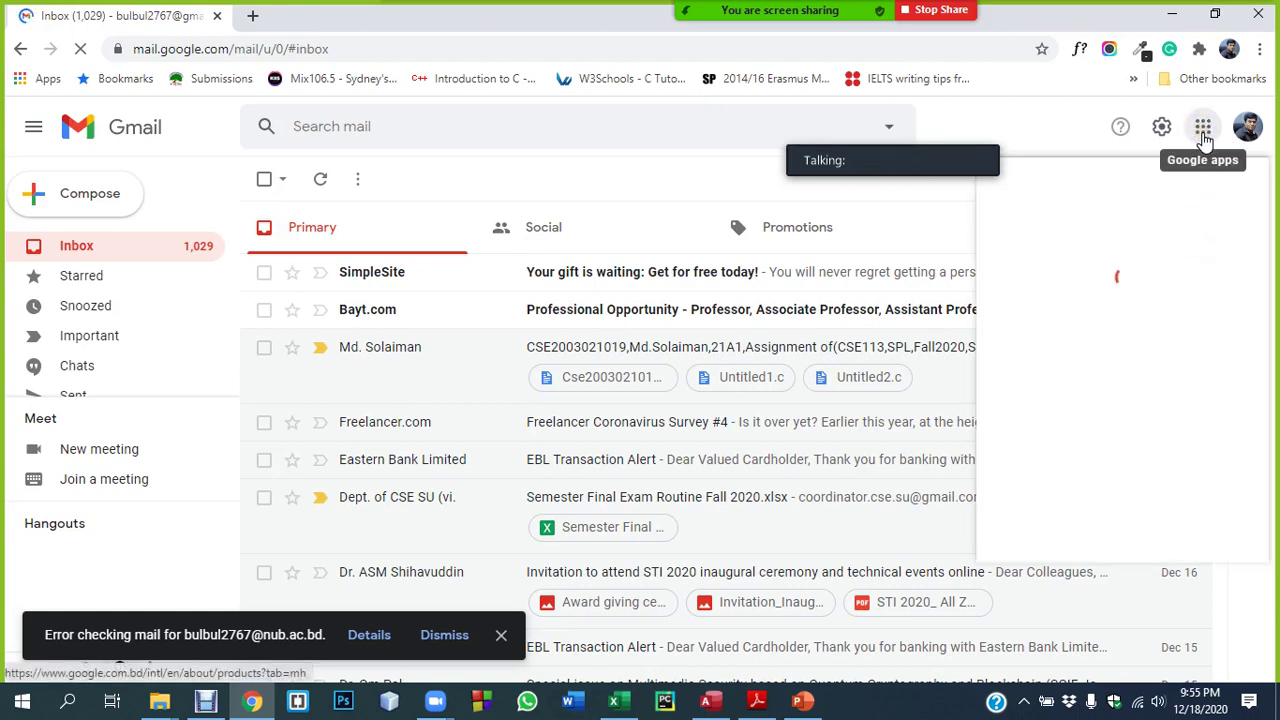
scroll(1128, 408, down, 2)
scroll(1125, 340, down, 3)
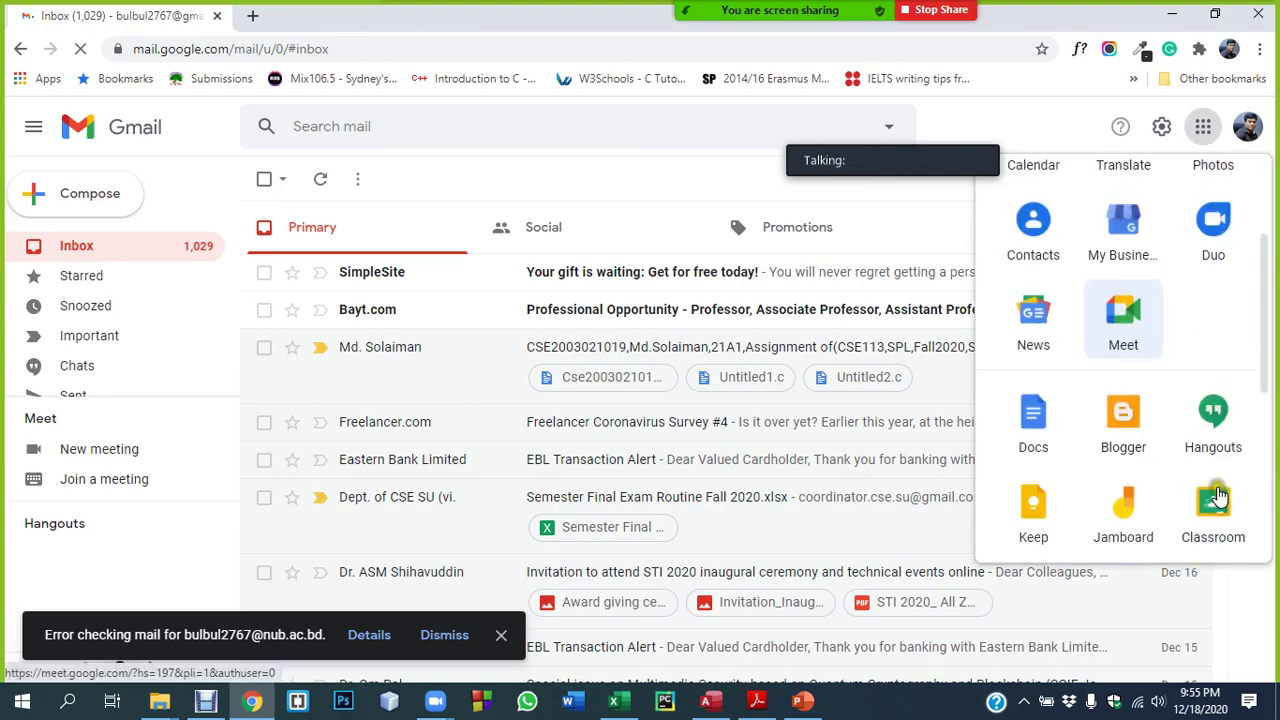
click(1223, 463)
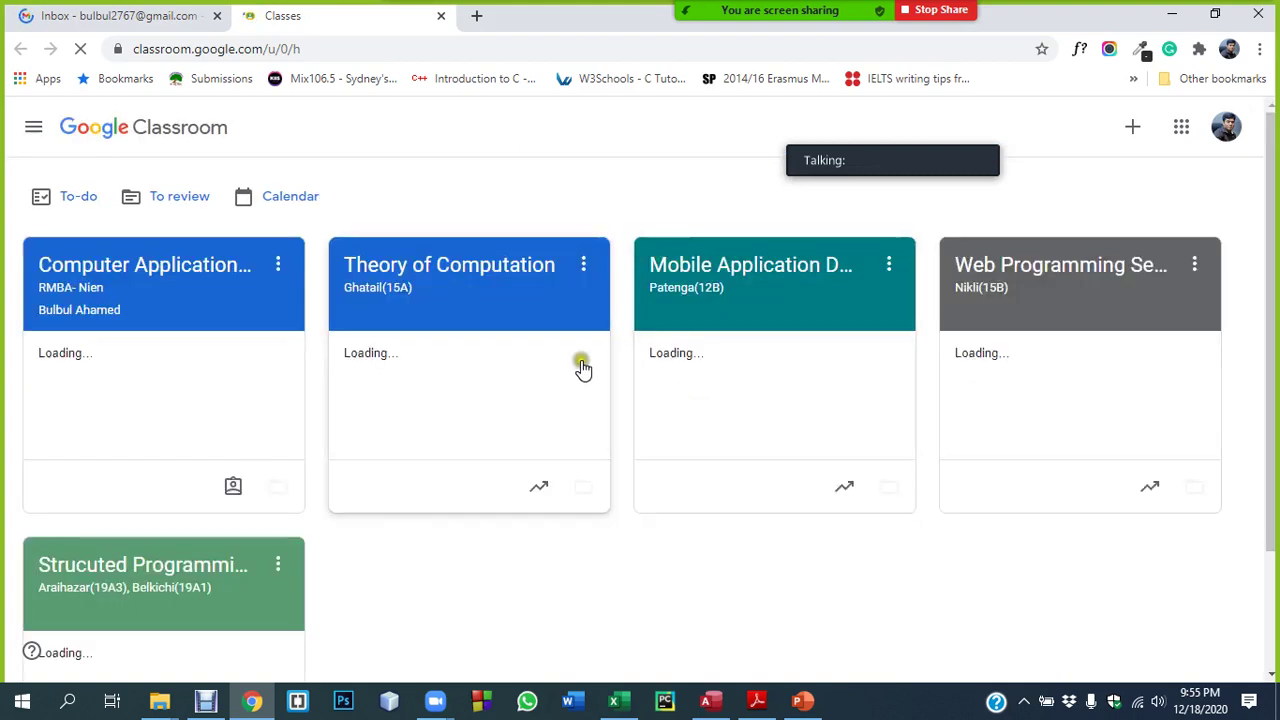
Open the Final exam post in Computer Application in Business and review Exam Instructions.pdf
click(100, 276)
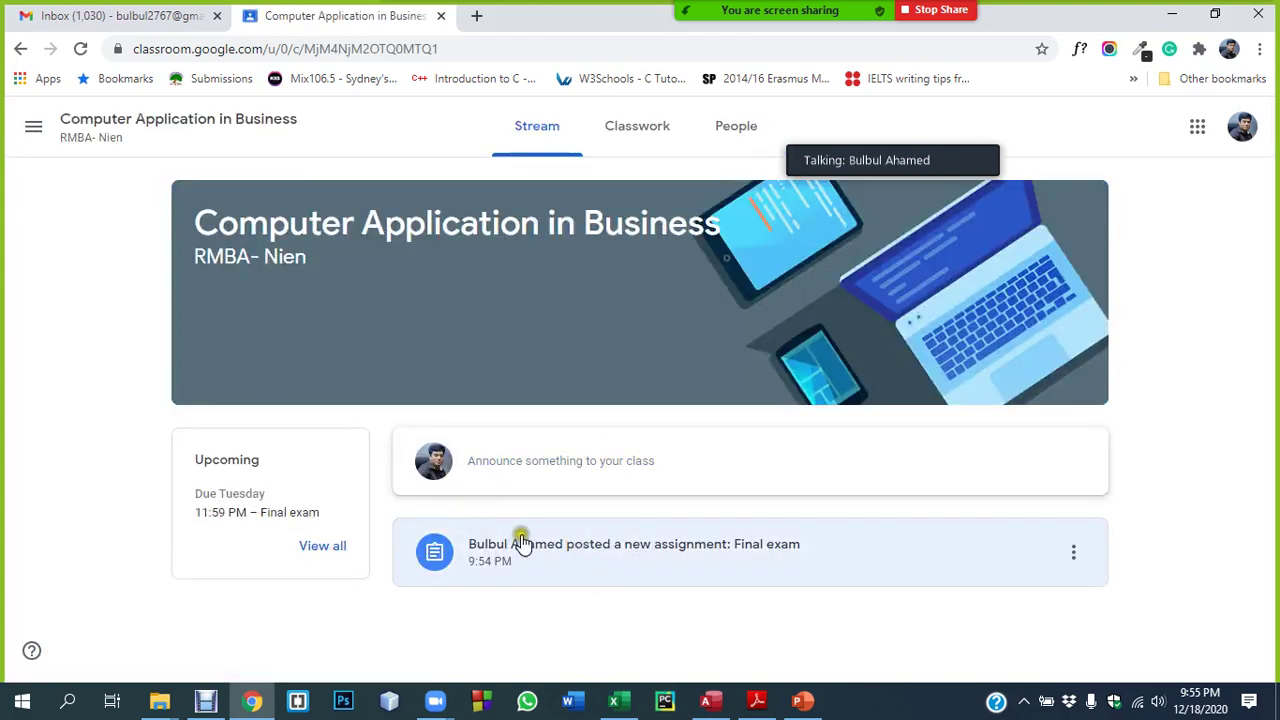
click(715, 556)
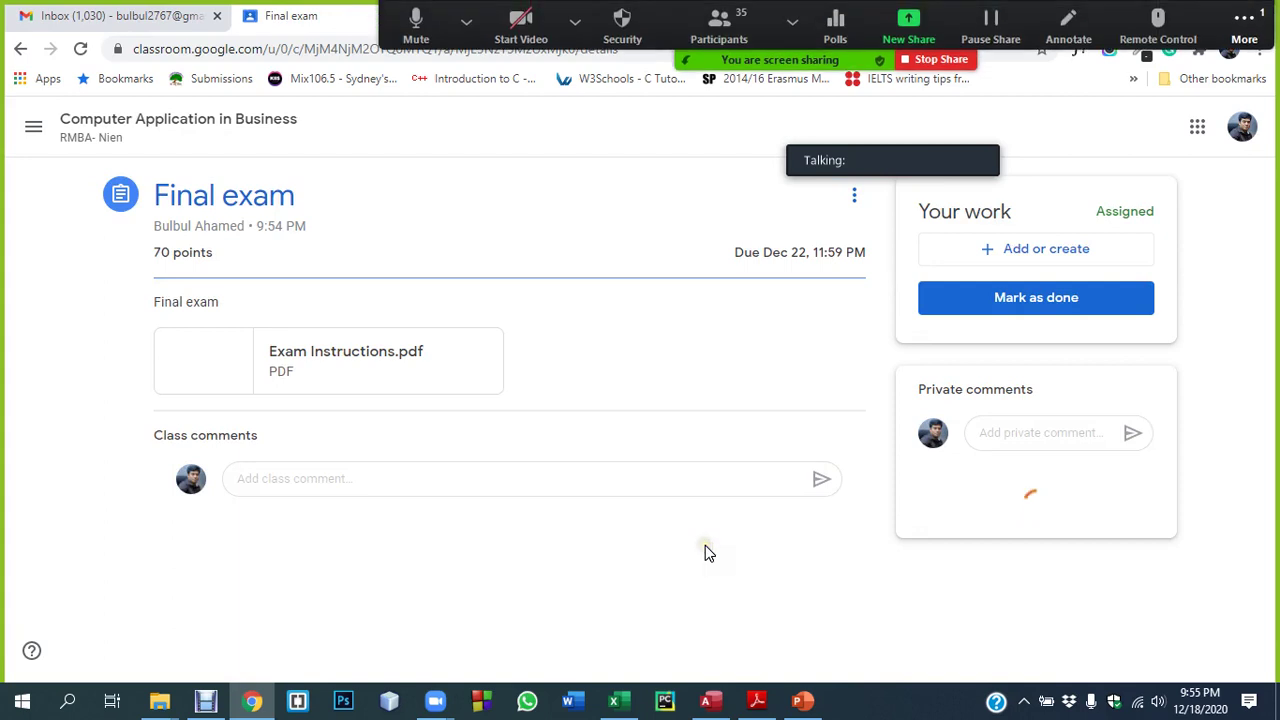
click(252, 362)
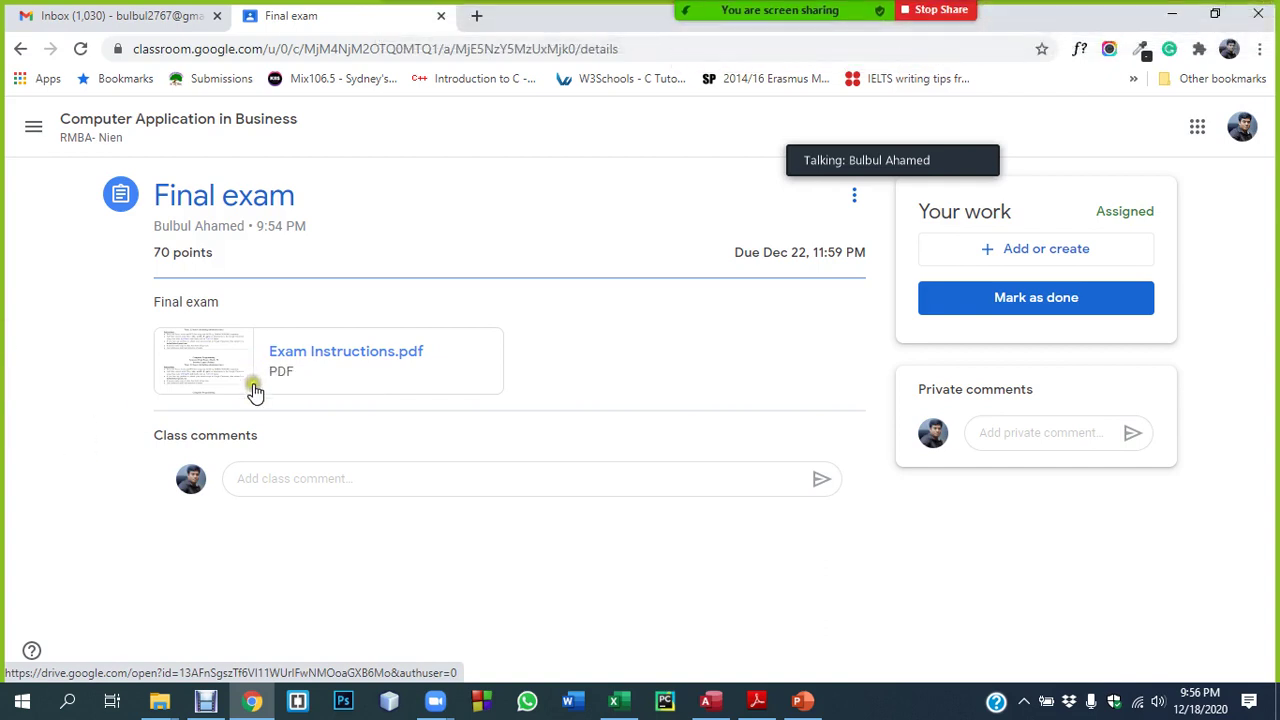
click(762, 332)
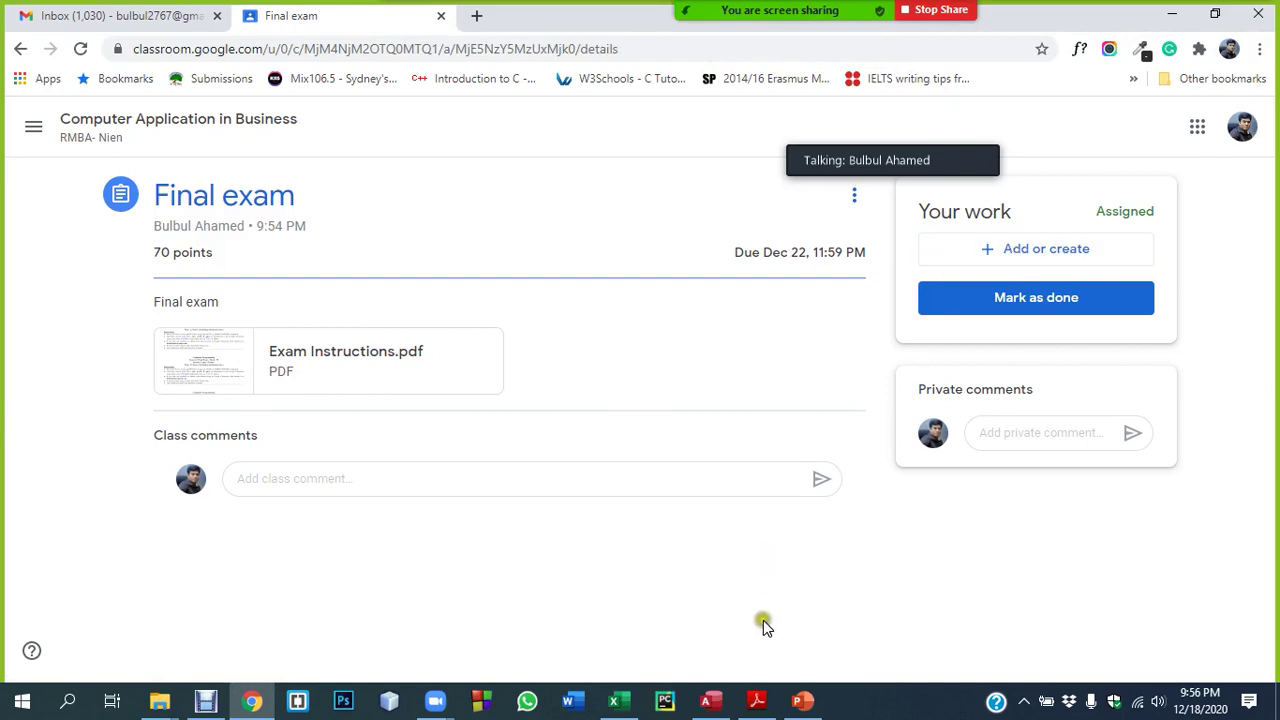
click(757, 700)
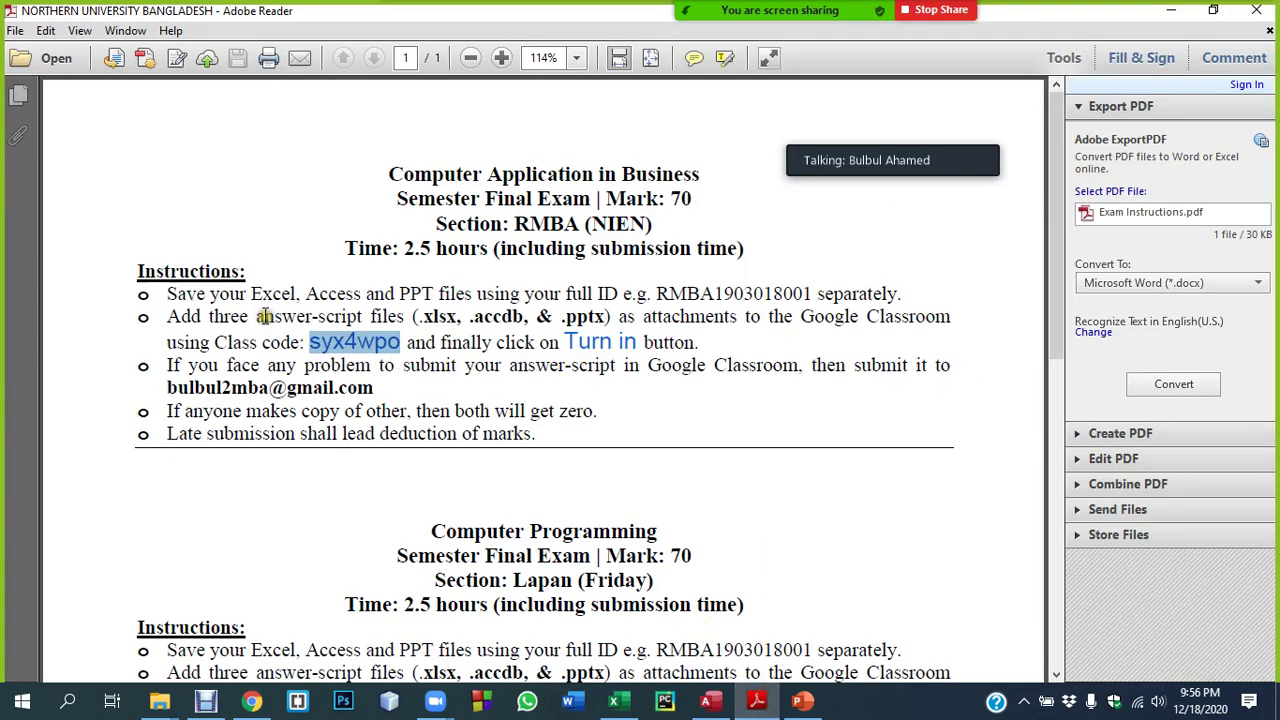
click(252, 700)
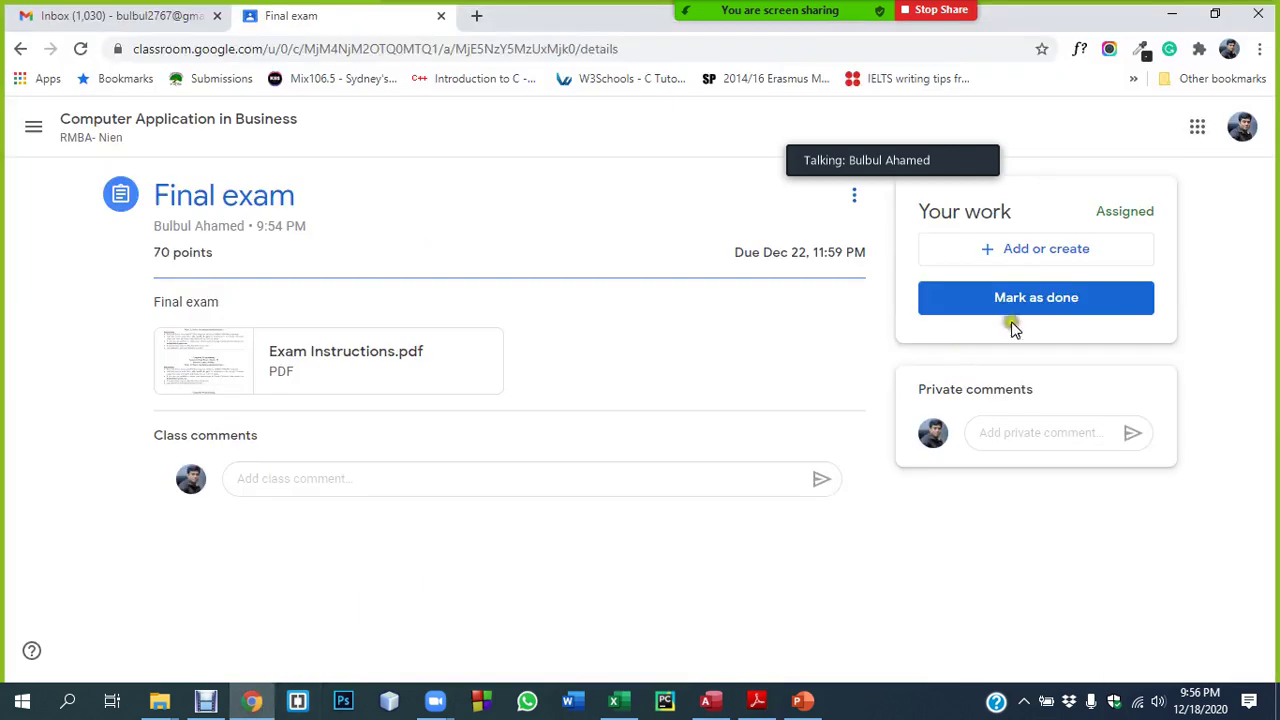
click(1047, 254)
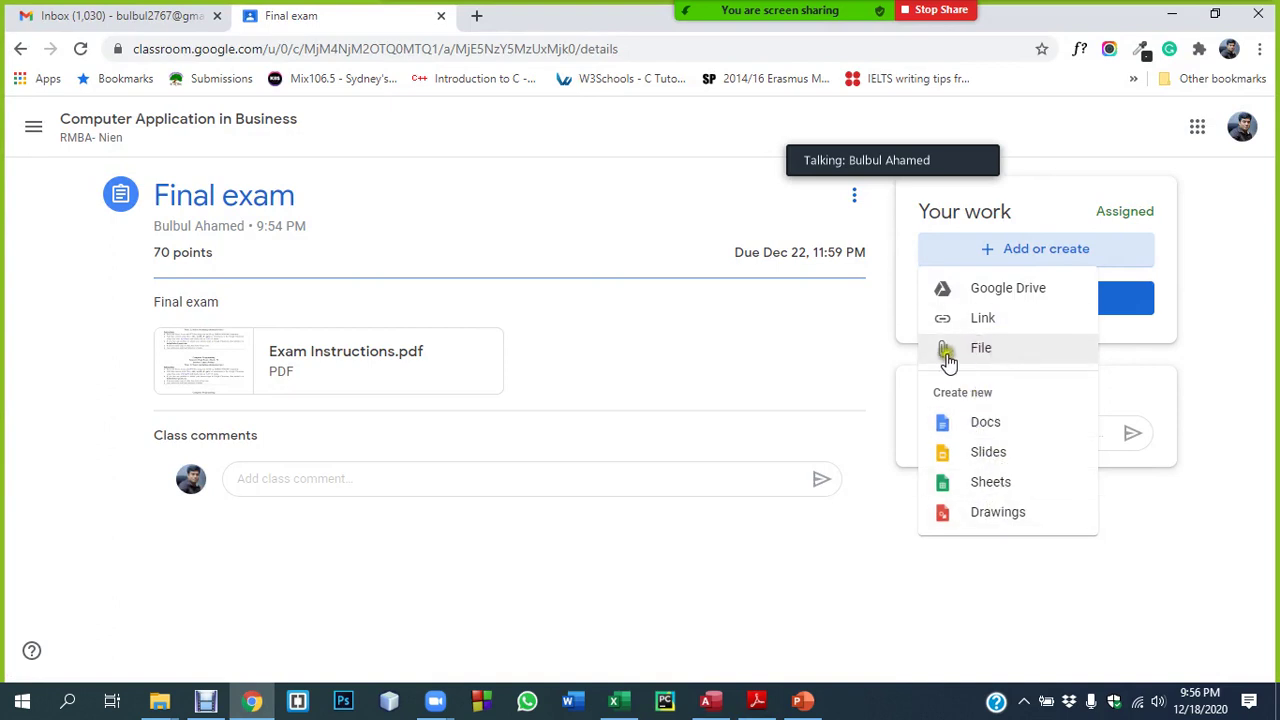
click(981, 355)
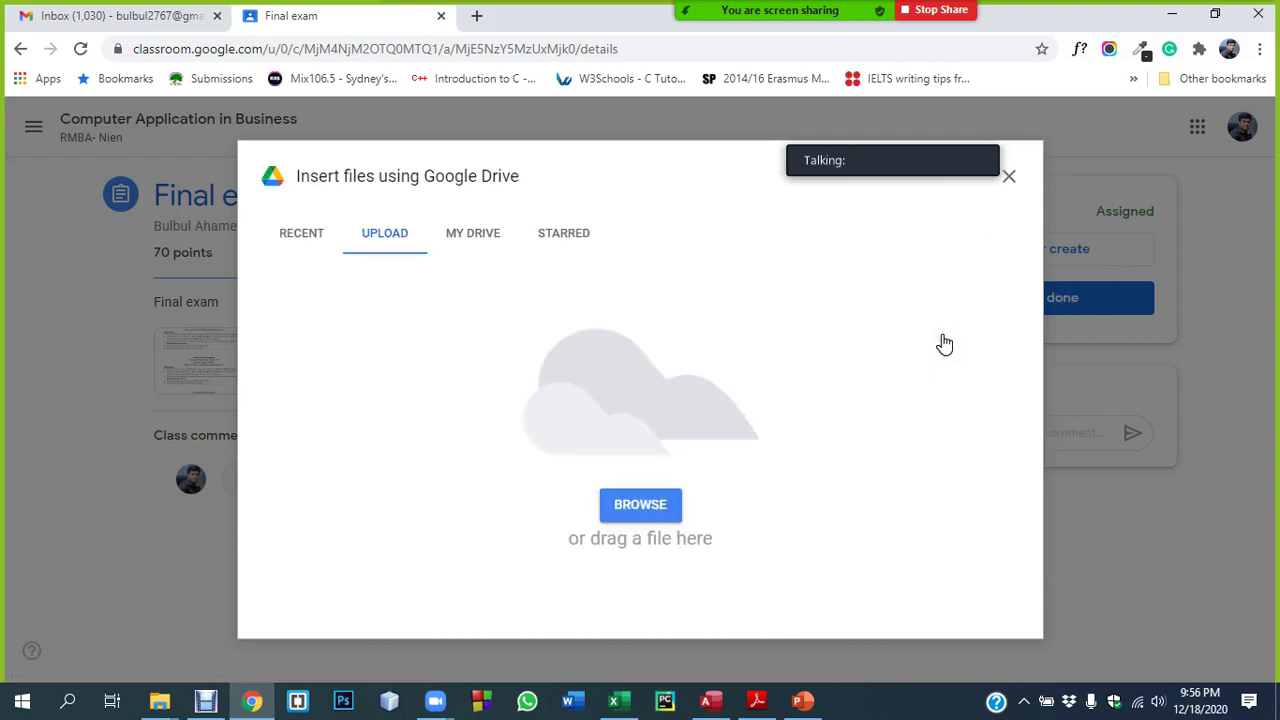
click(645, 511)
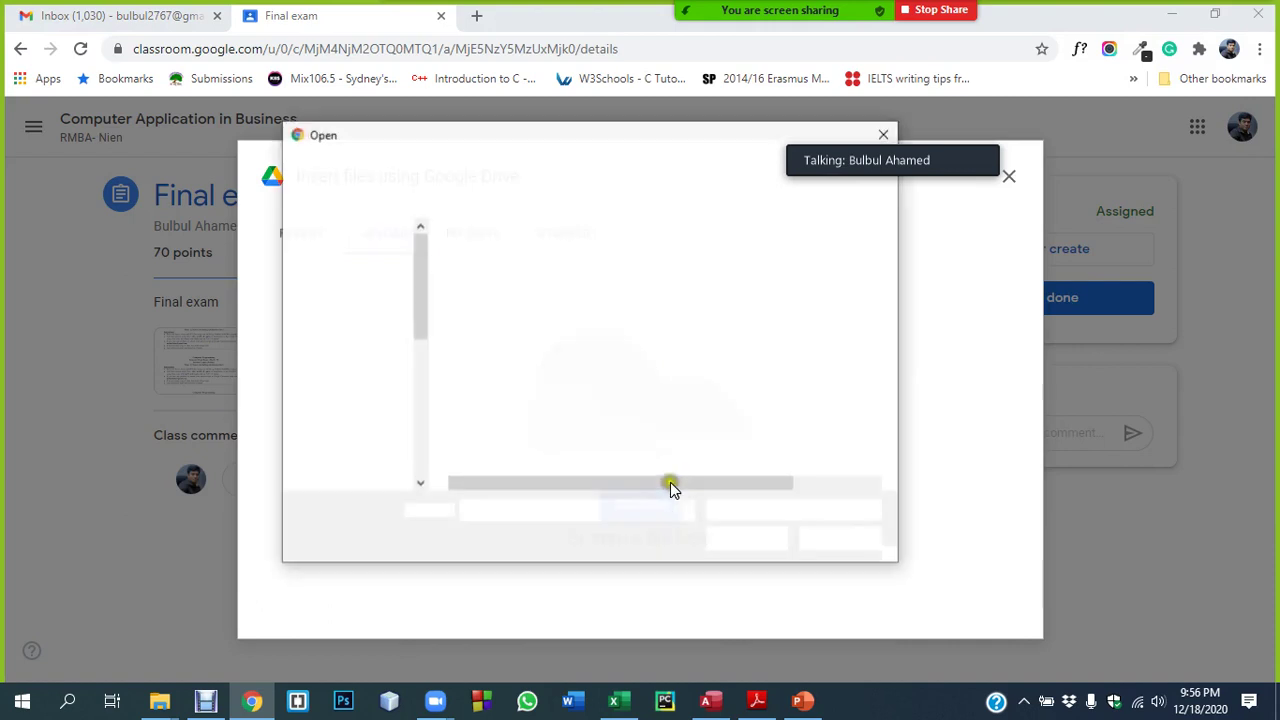
click(345, 268)
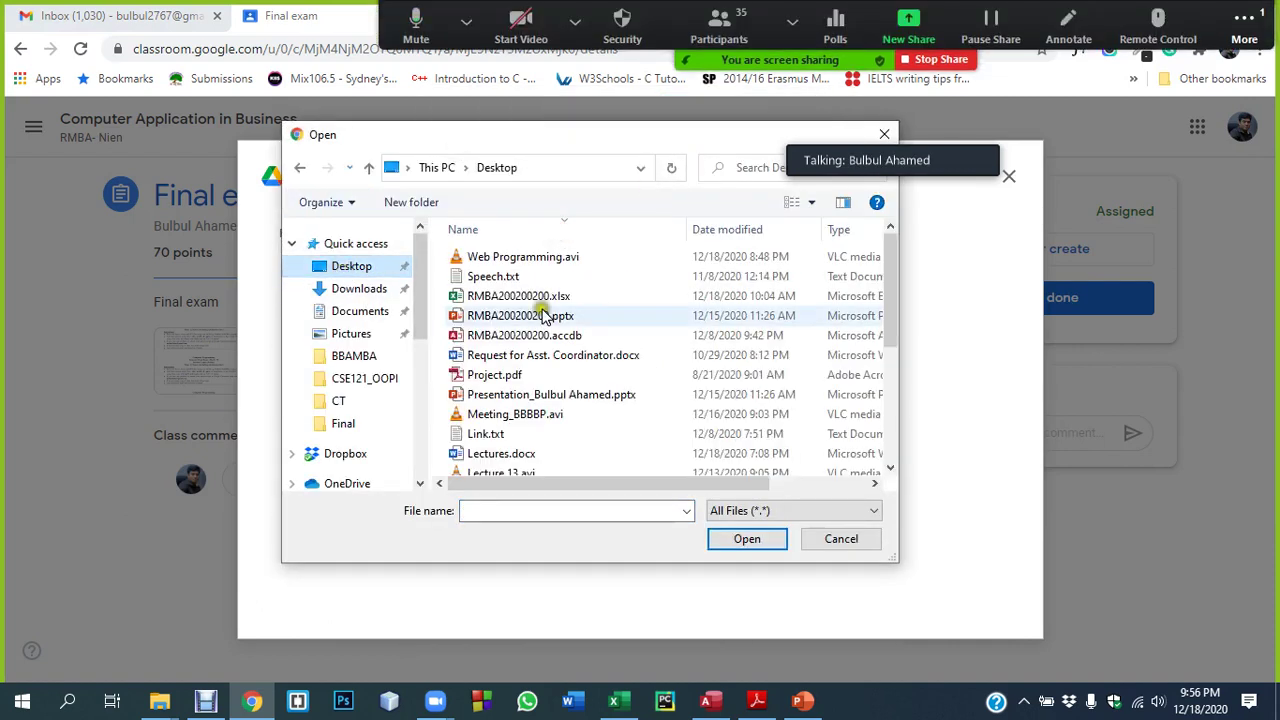
scroll(565, 340, down, 3)
scroll(540, 395, down, 1)
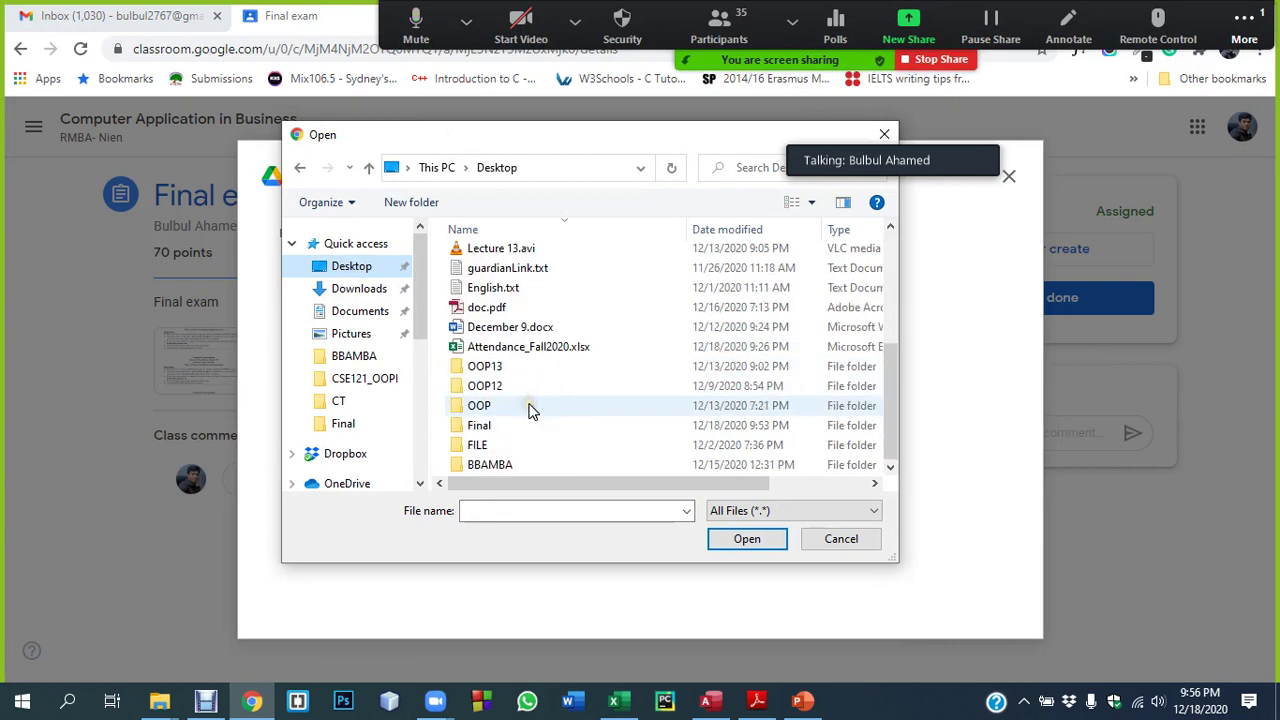
double_click(472, 432)
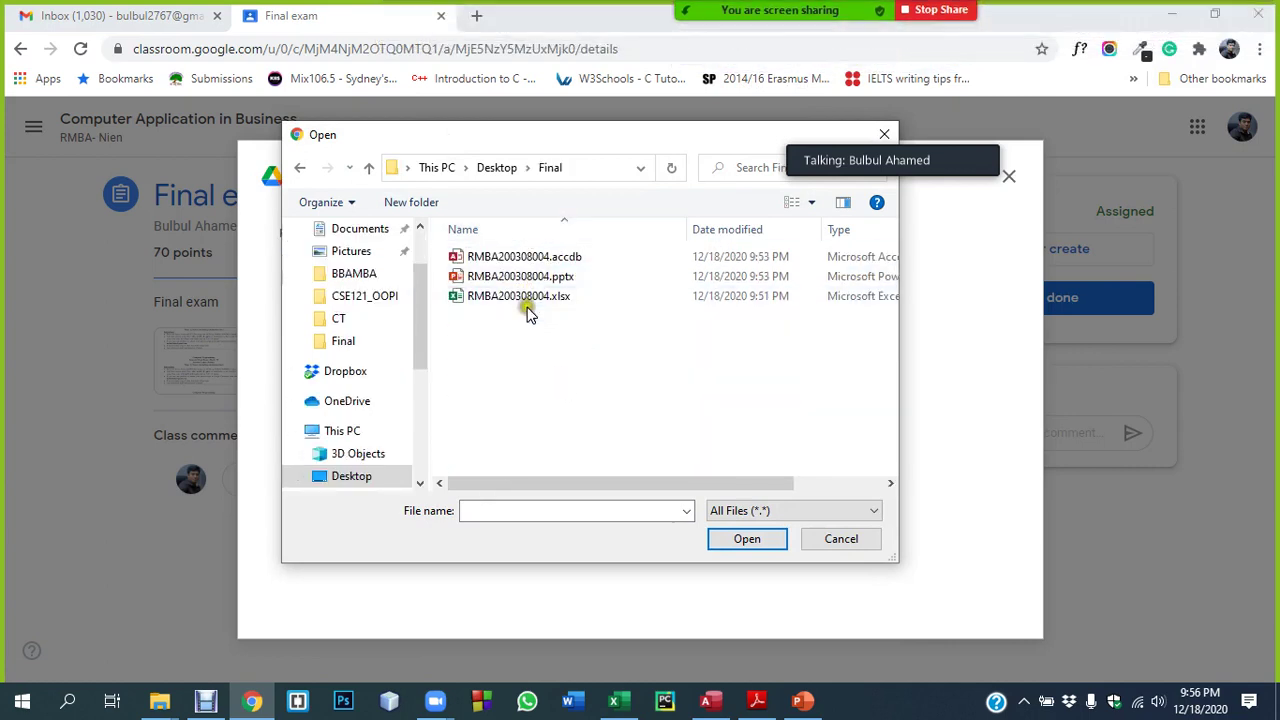
click(536, 296)
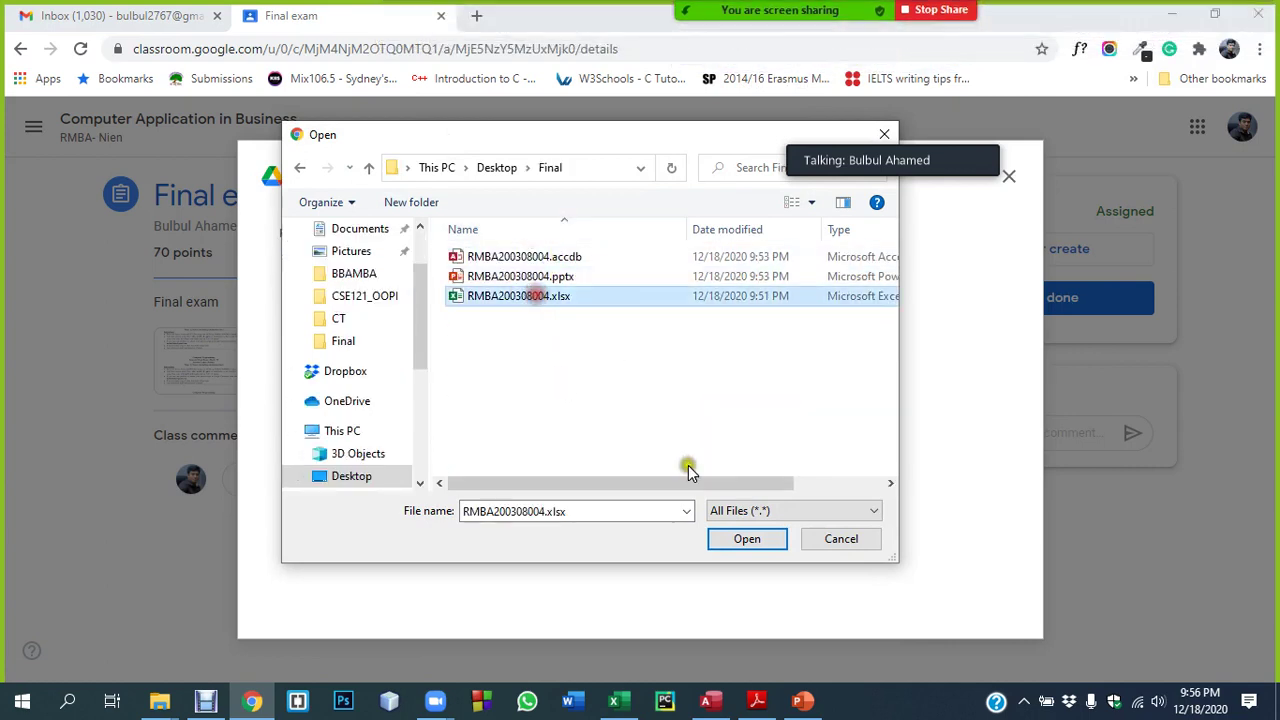
click(748, 541)
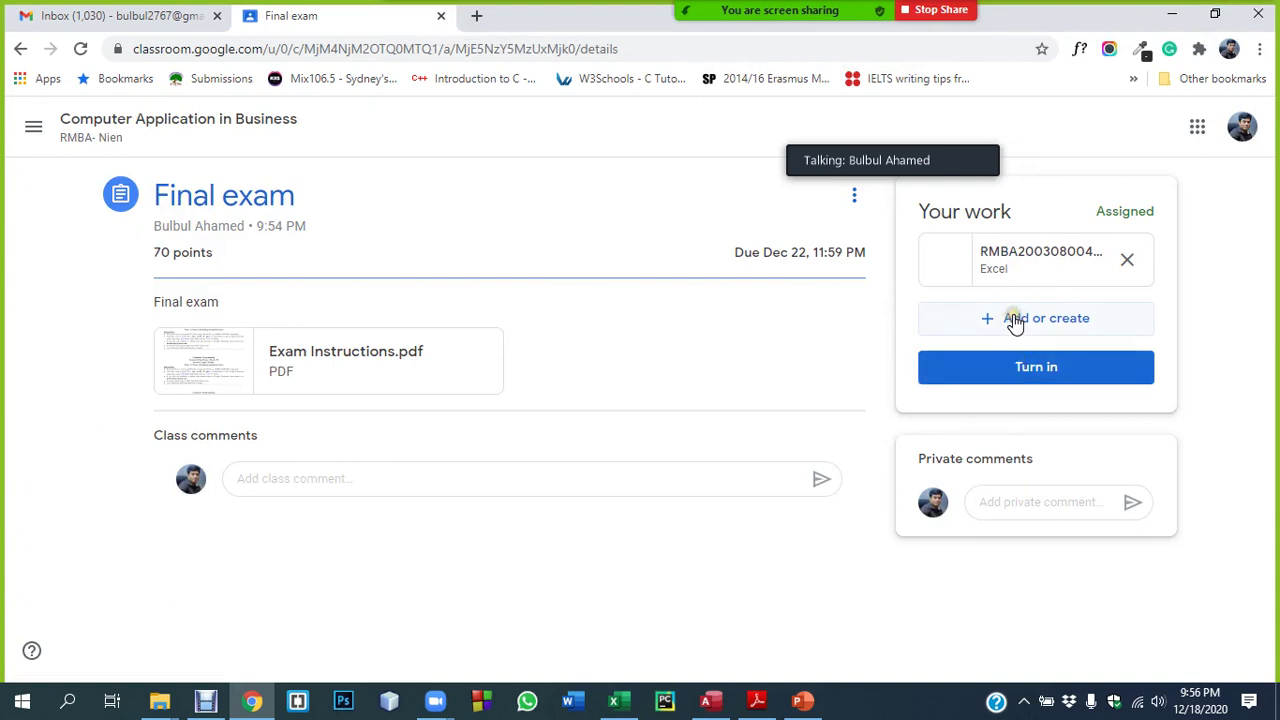
Add RMBA200308004.pptx as a second uploaded file under Your work
click(1004, 322)
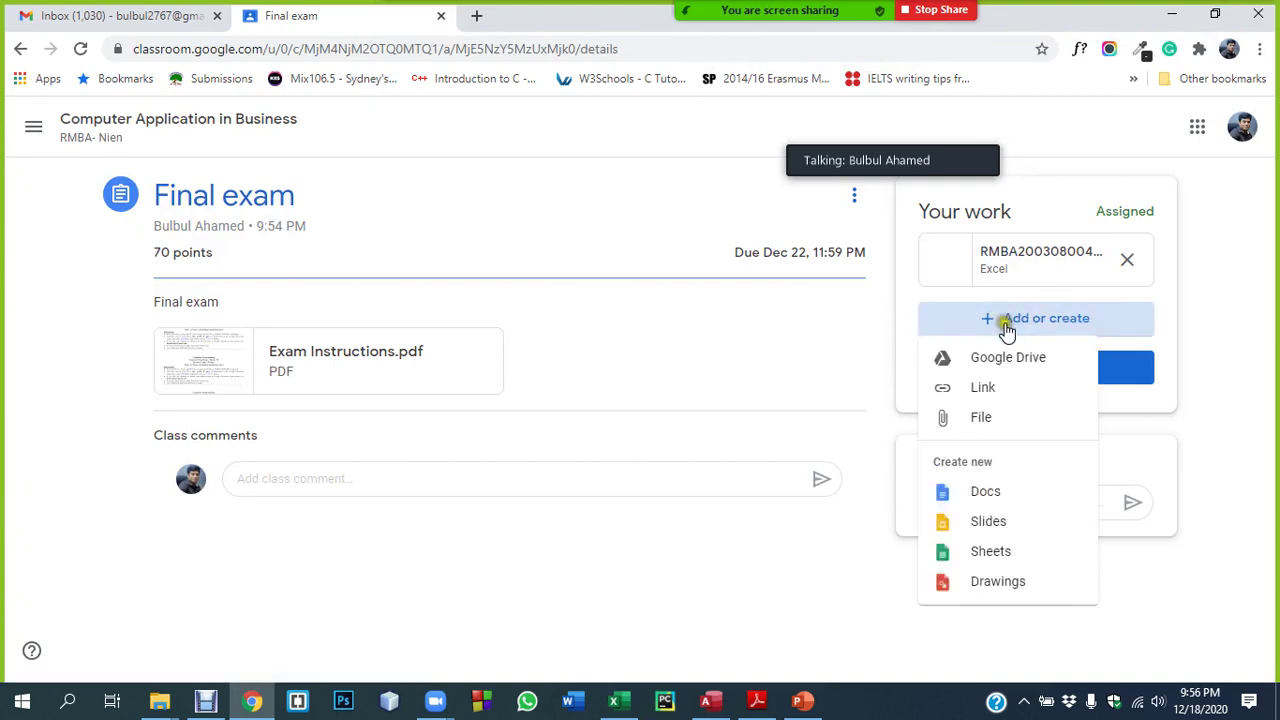
click(1005, 418)
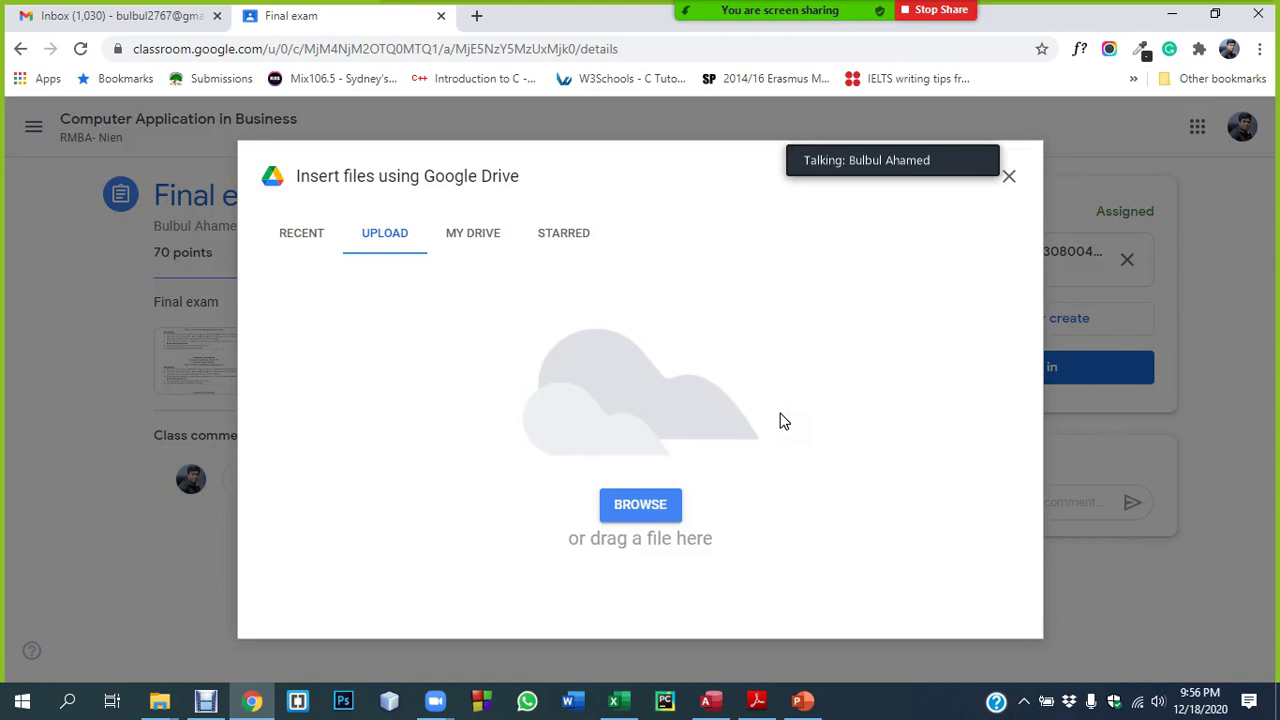
click(648, 505)
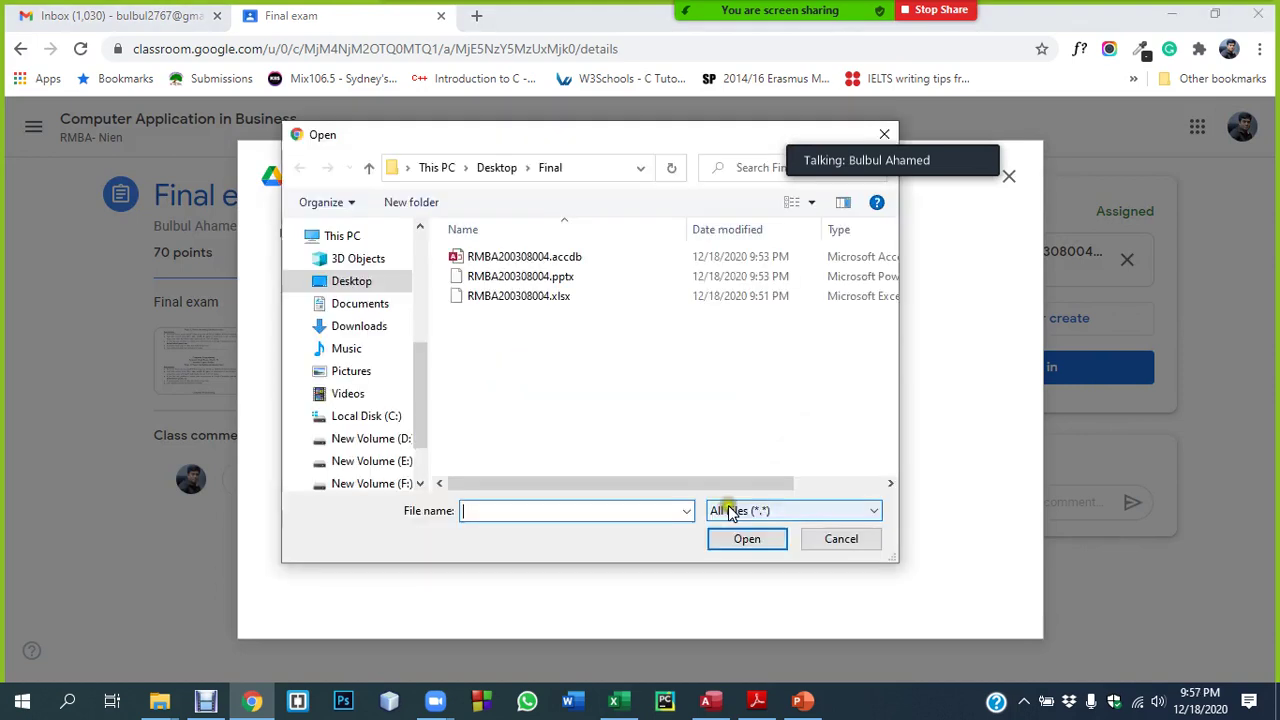
click(528, 277)
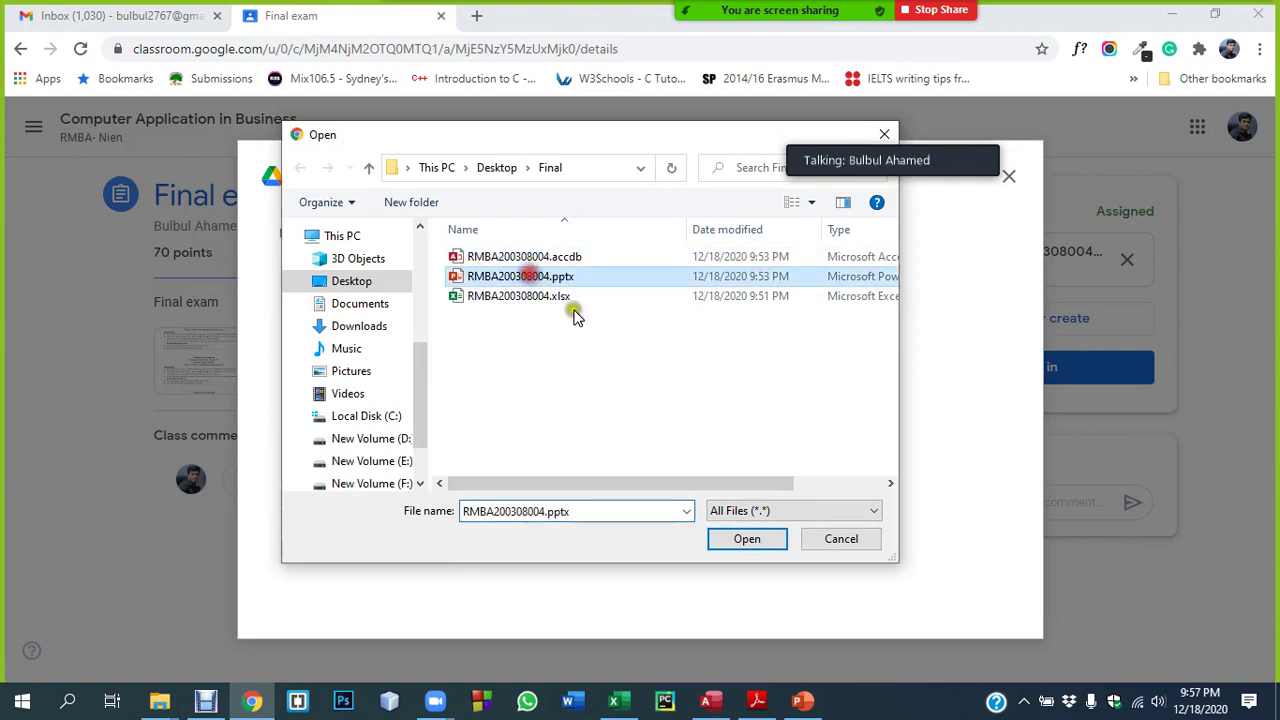
click(750, 542)
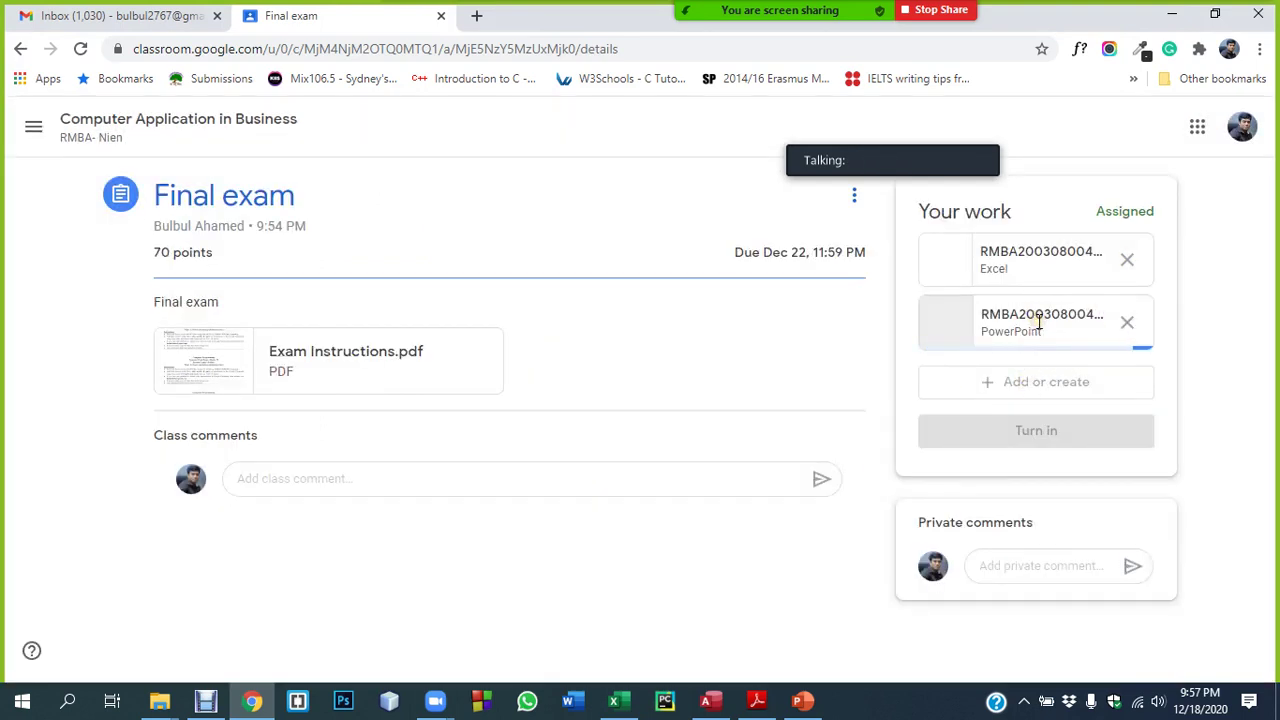
Upload the .accdb database from Desktop\Final, getting past the file-in-use warning
click(1025, 382)
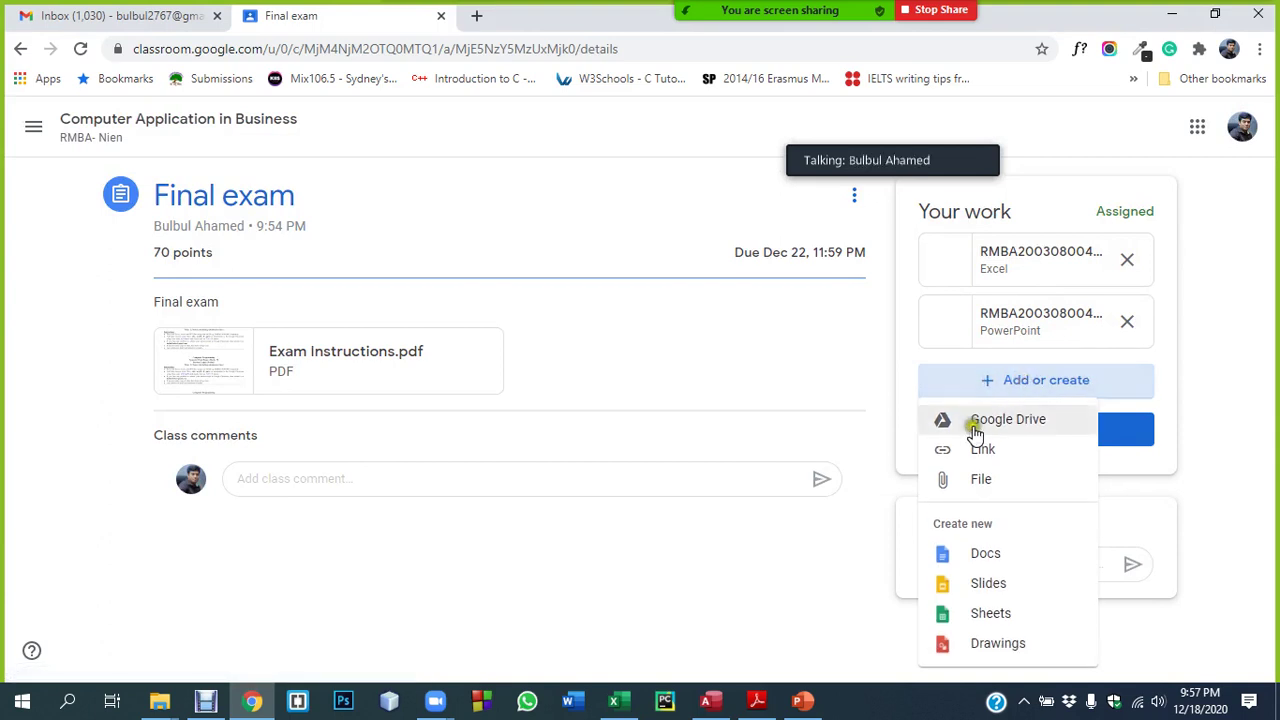
click(984, 479)
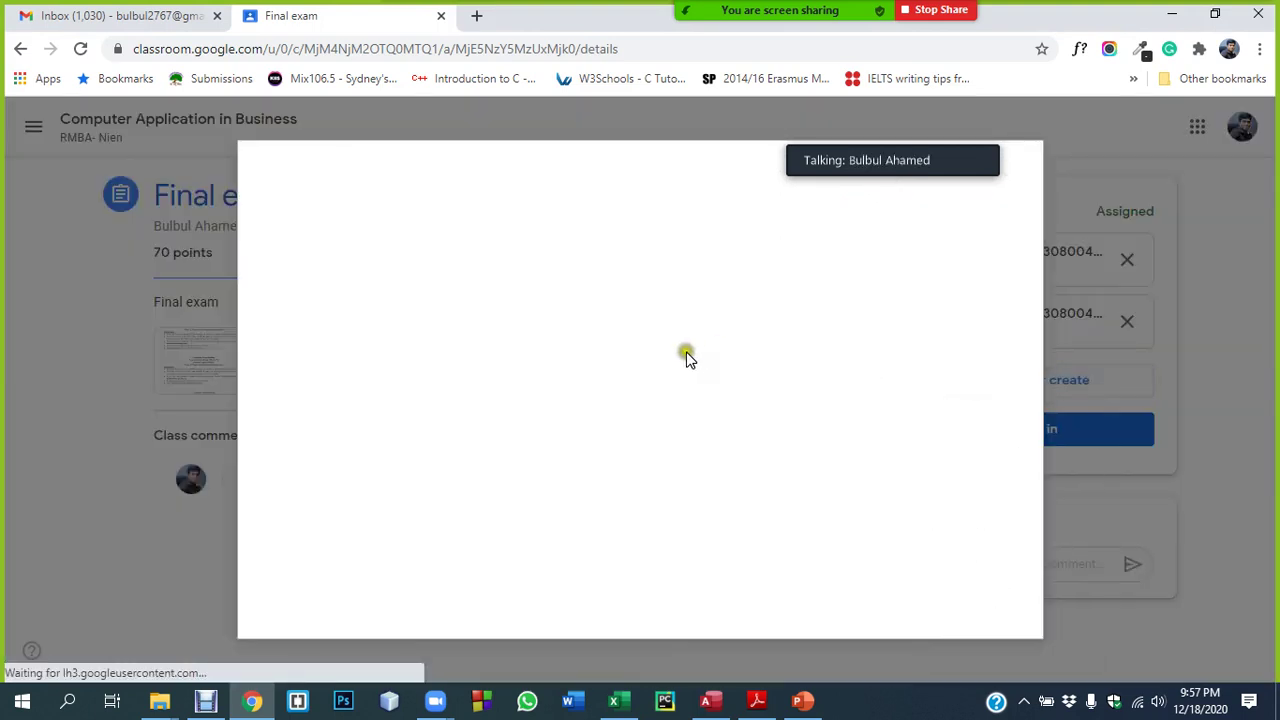
click(640, 505)
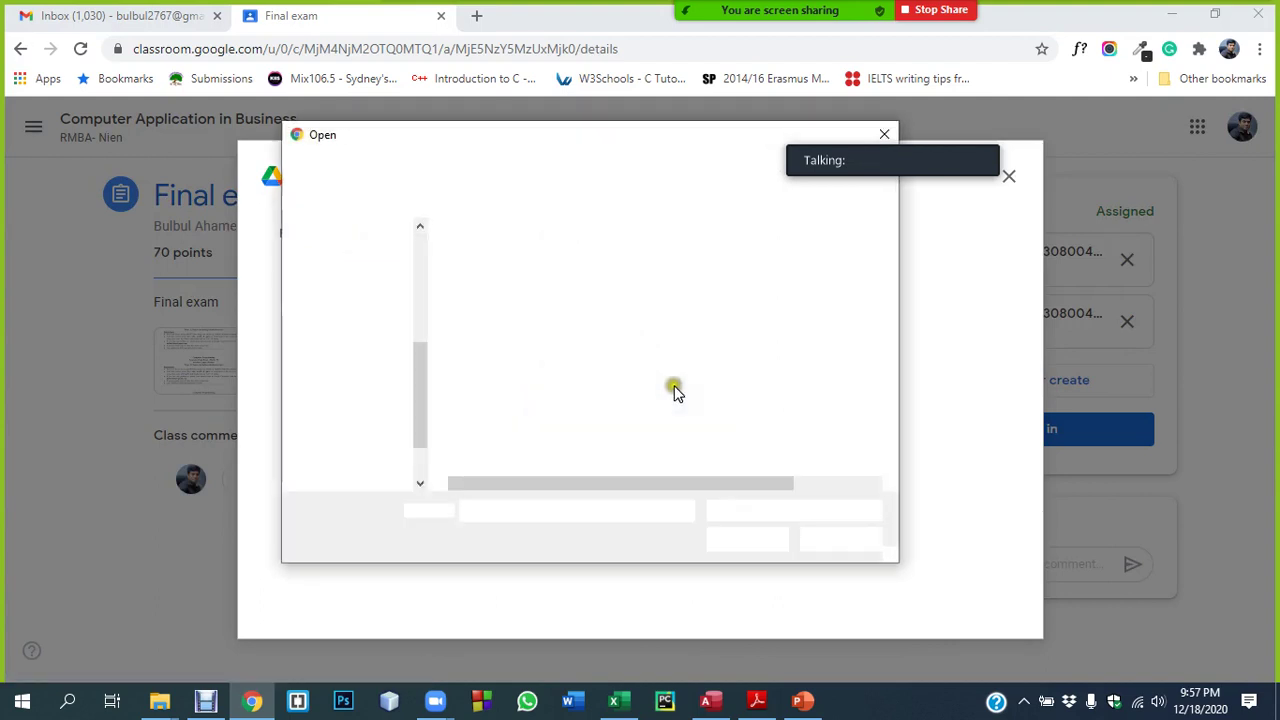
click(553, 257)
click(747, 539)
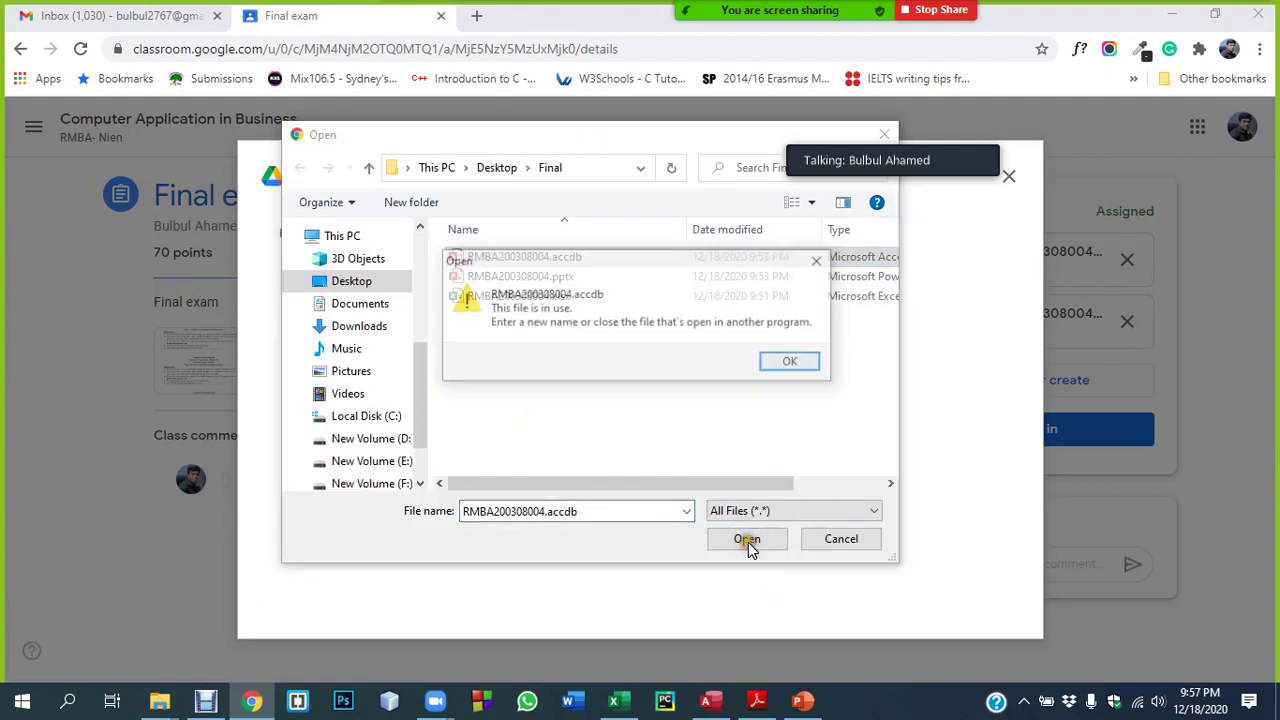
click(820, 260)
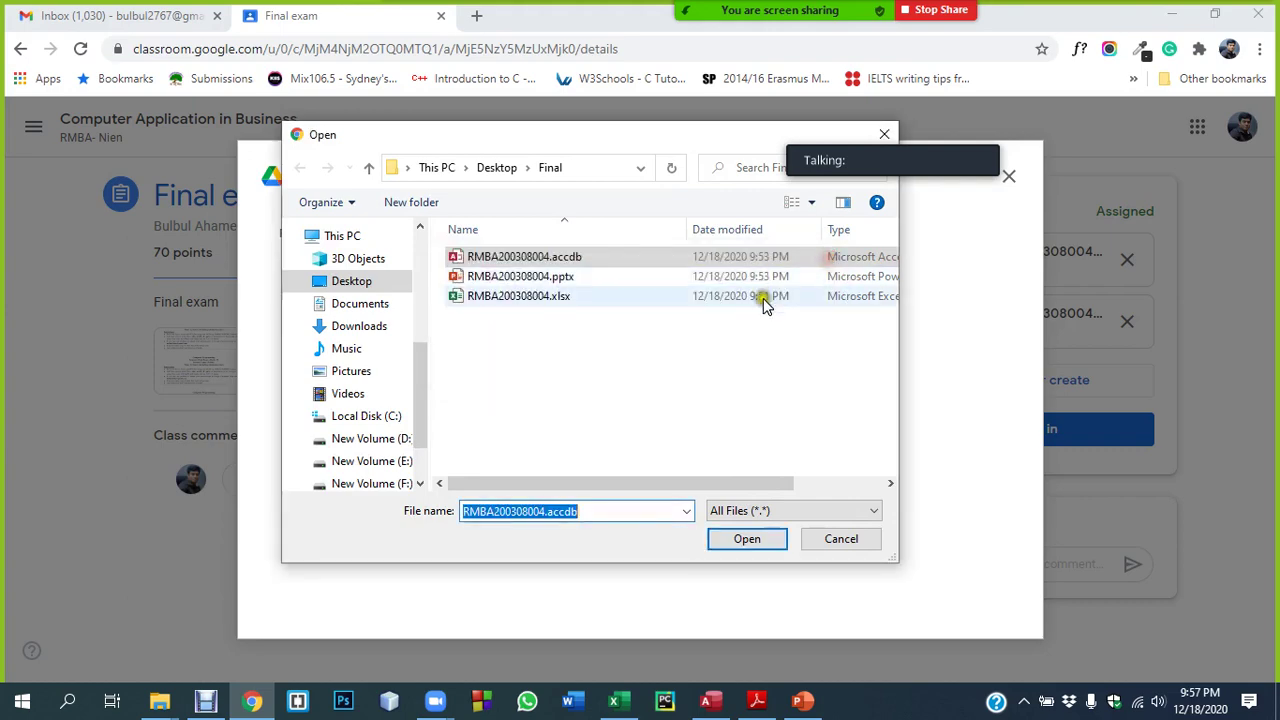
click(711, 703)
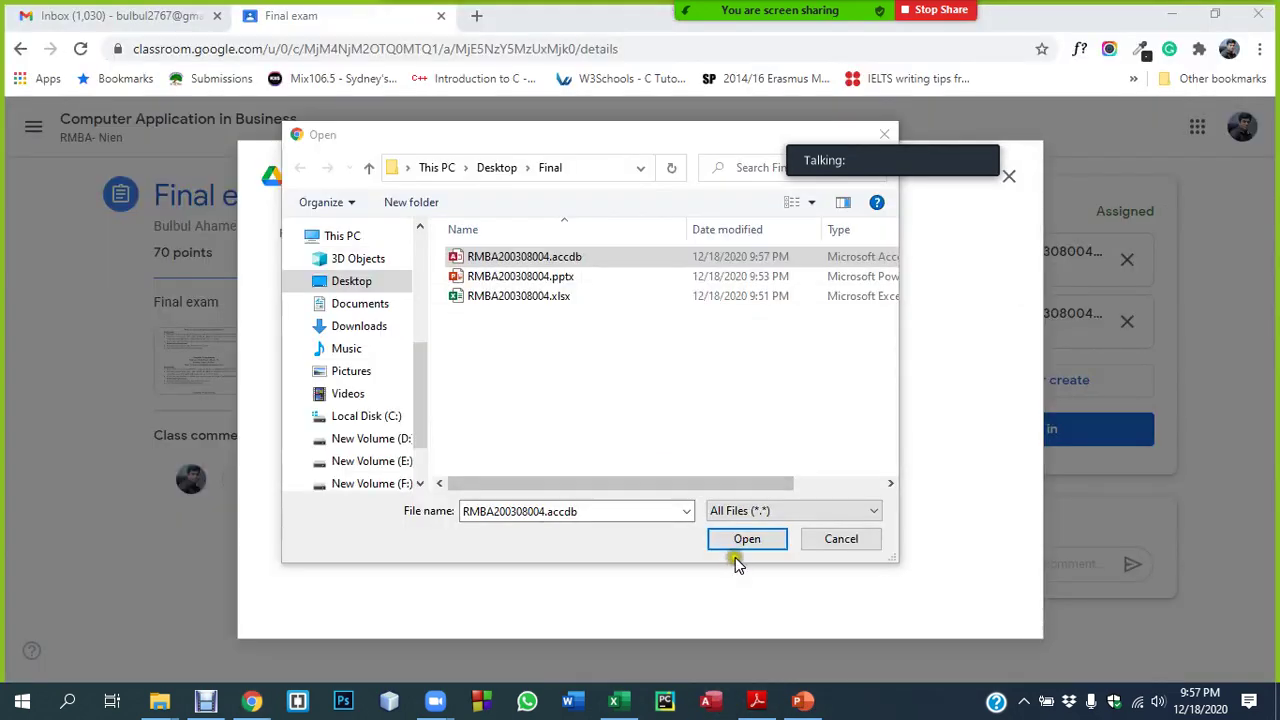
click(751, 540)
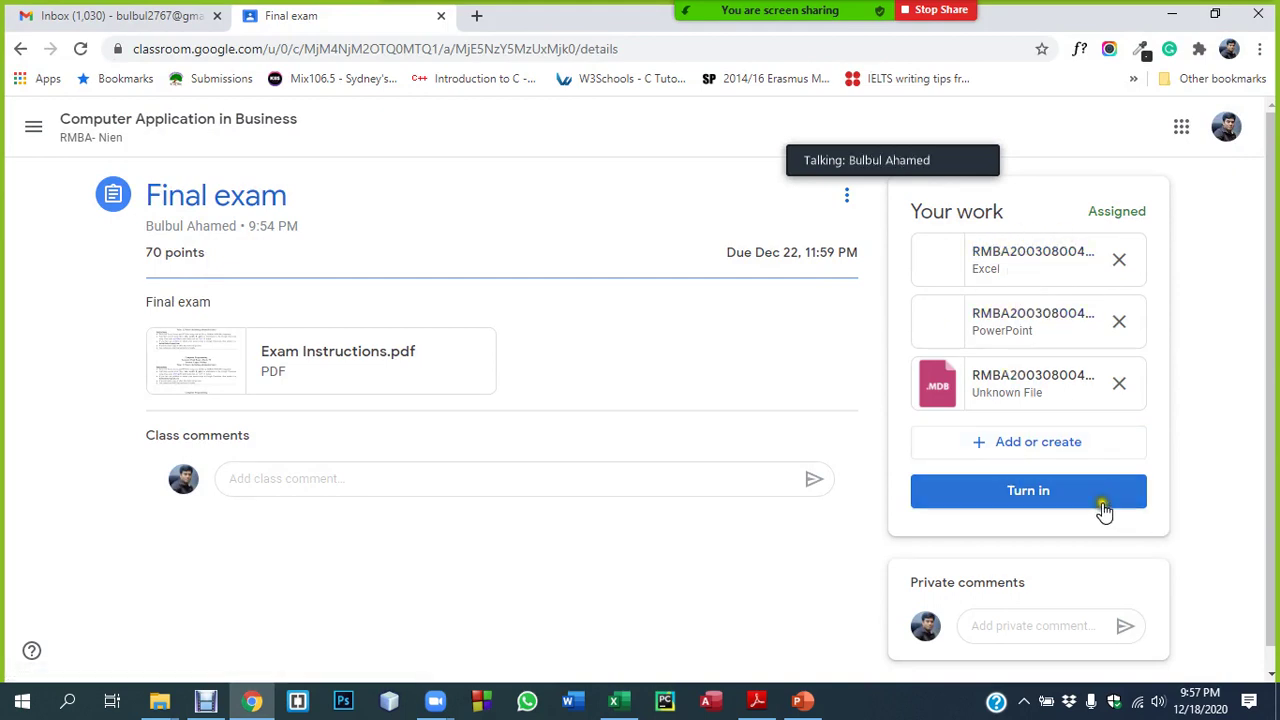
Turn in the Final exam work with its three attached answer files, confirming the dialog
click(1040, 493)
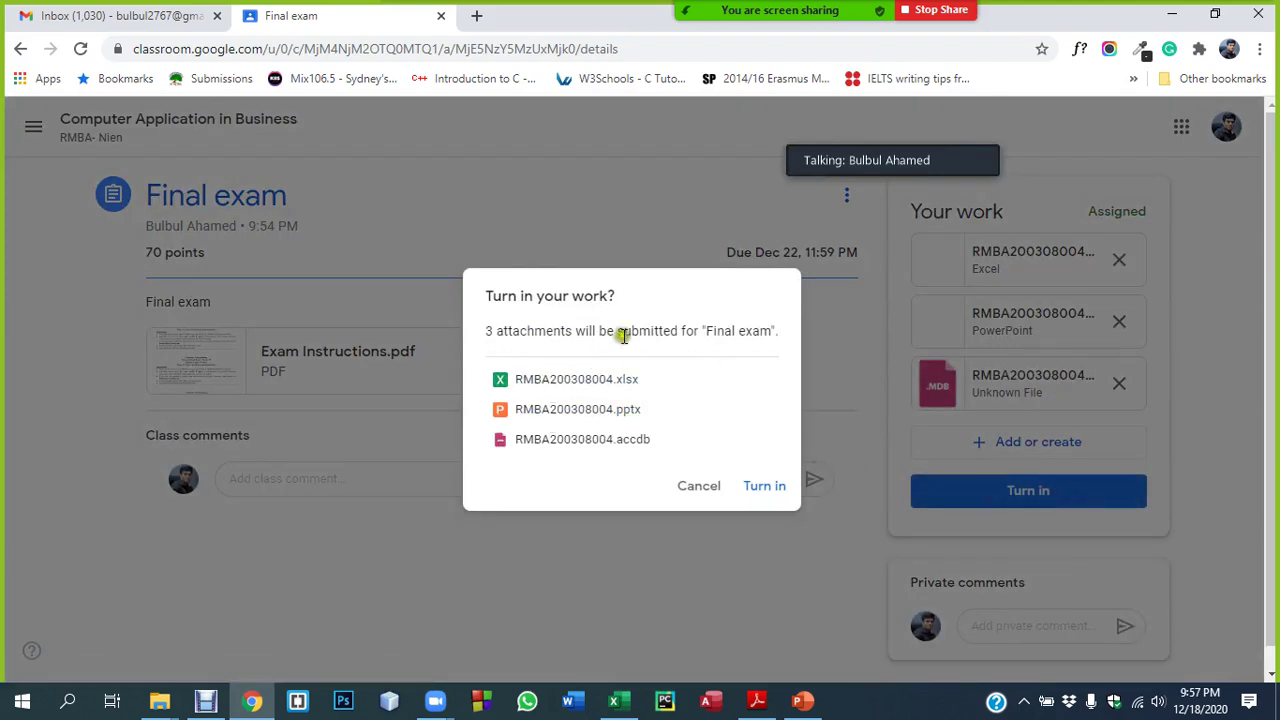
click(766, 487)
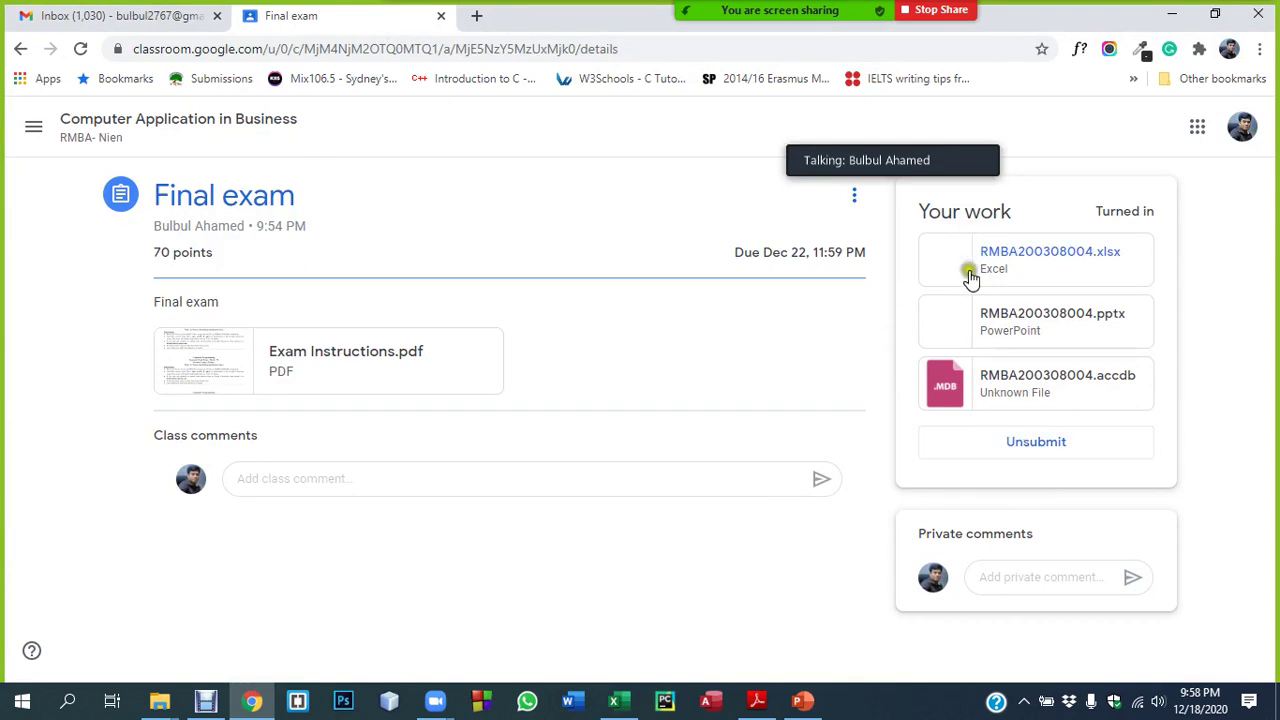
click(430, 8)
click(430, 8)
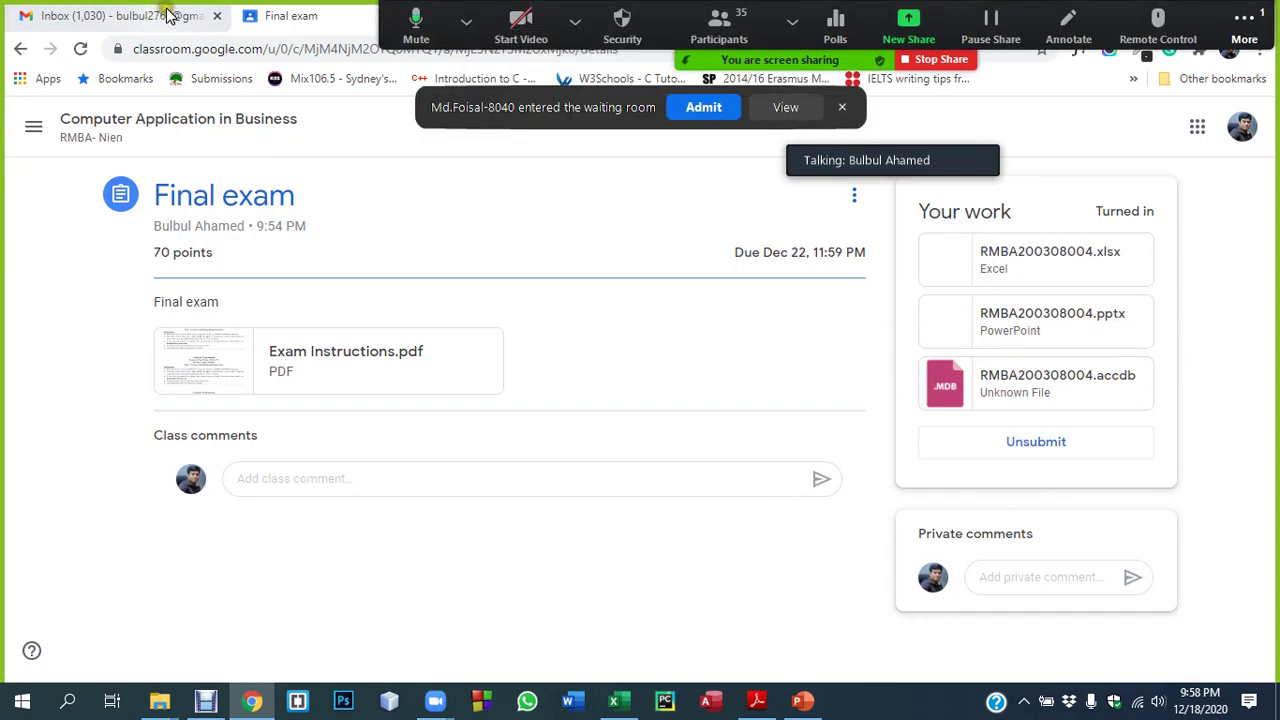
Close the Final exam tab, admit the waiting meeting participant, and switch to the second Google account
right_click(306, 20)
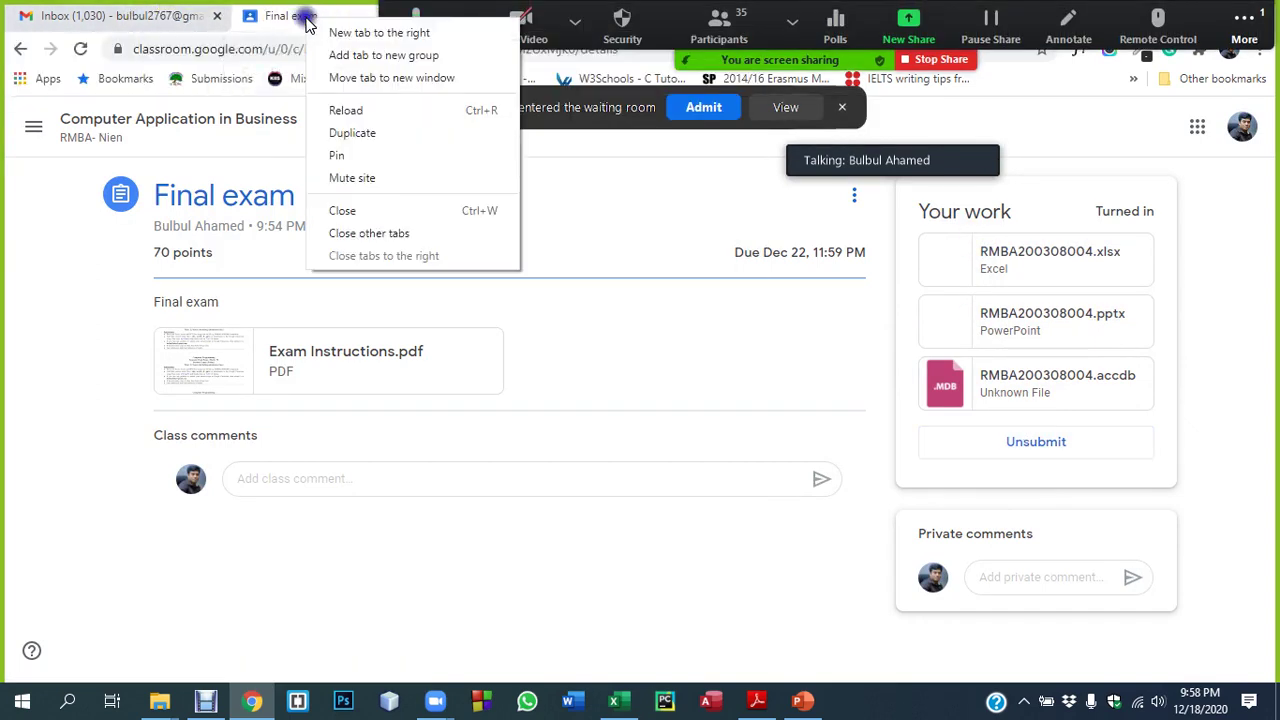
click(345, 211)
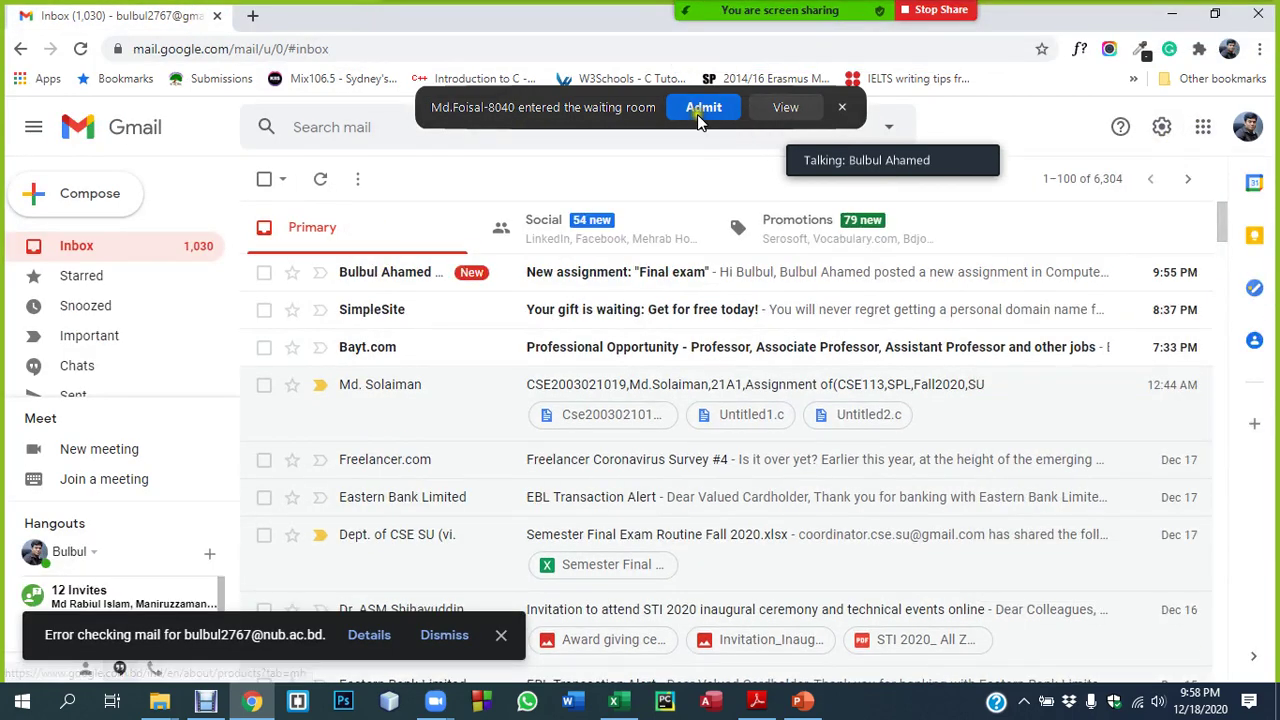
click(703, 107)
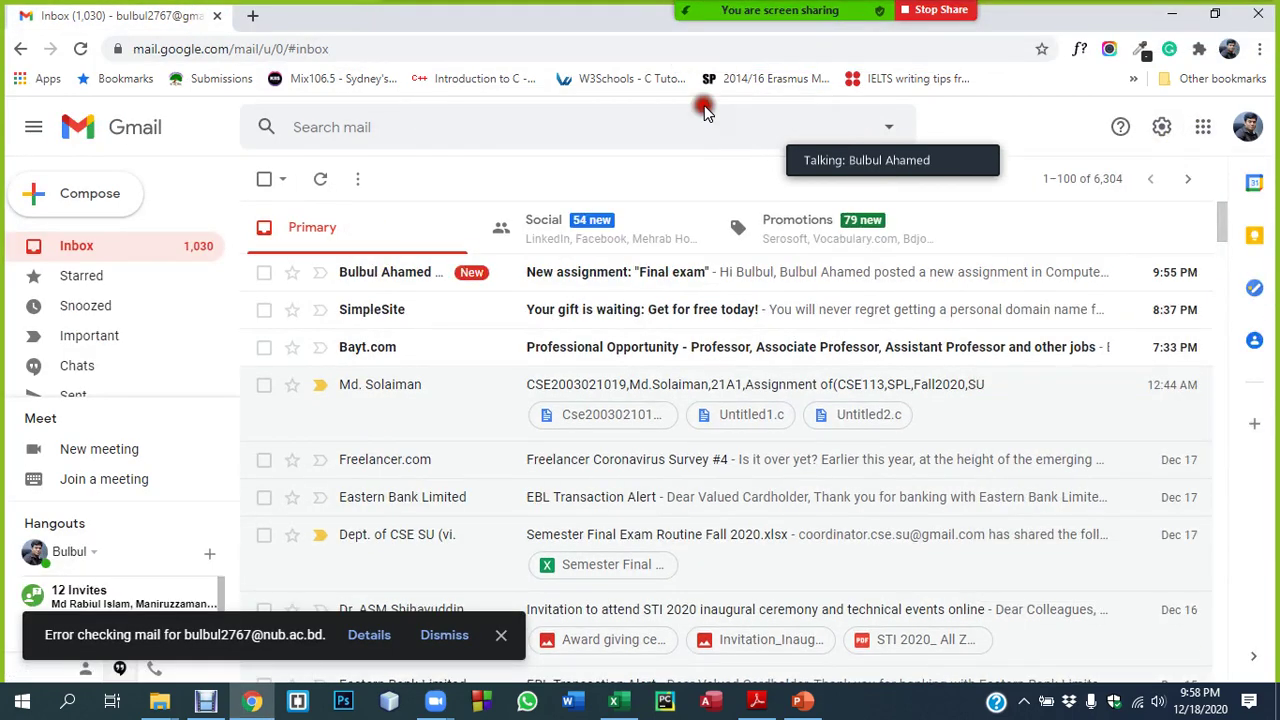
click(1207, 131)
scroll(1180, 336, down, 3)
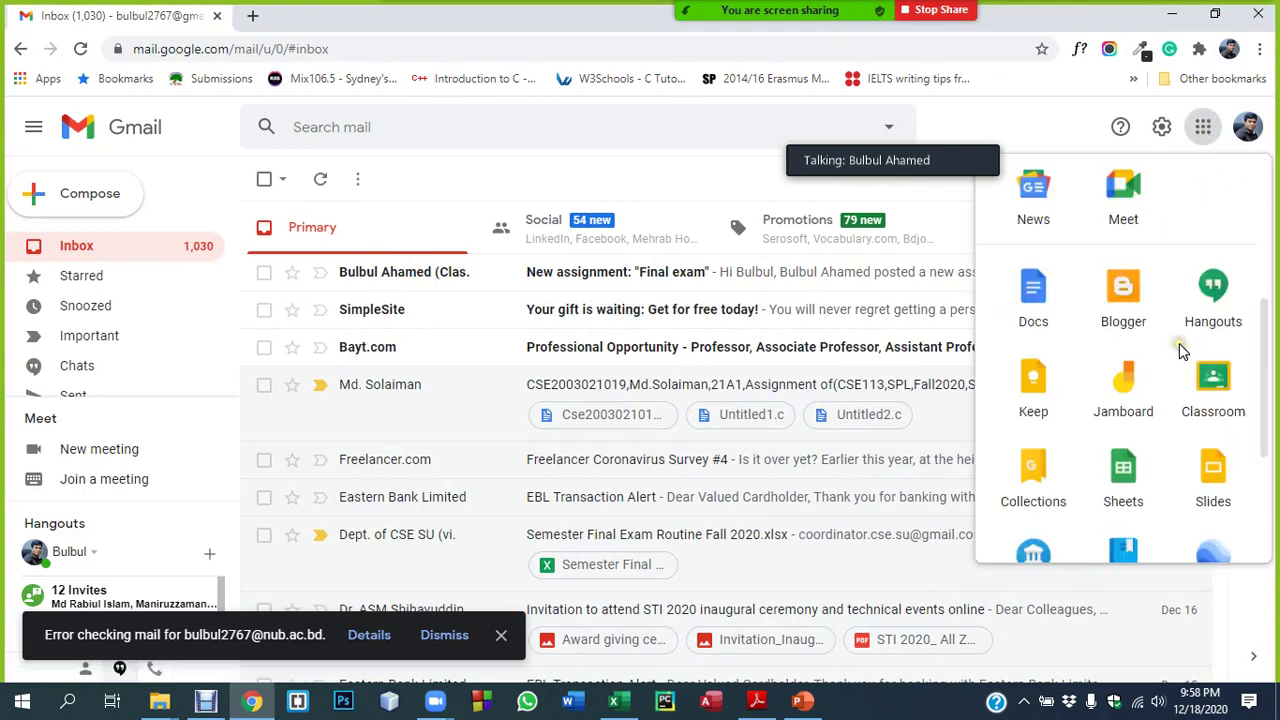
click(1212, 382)
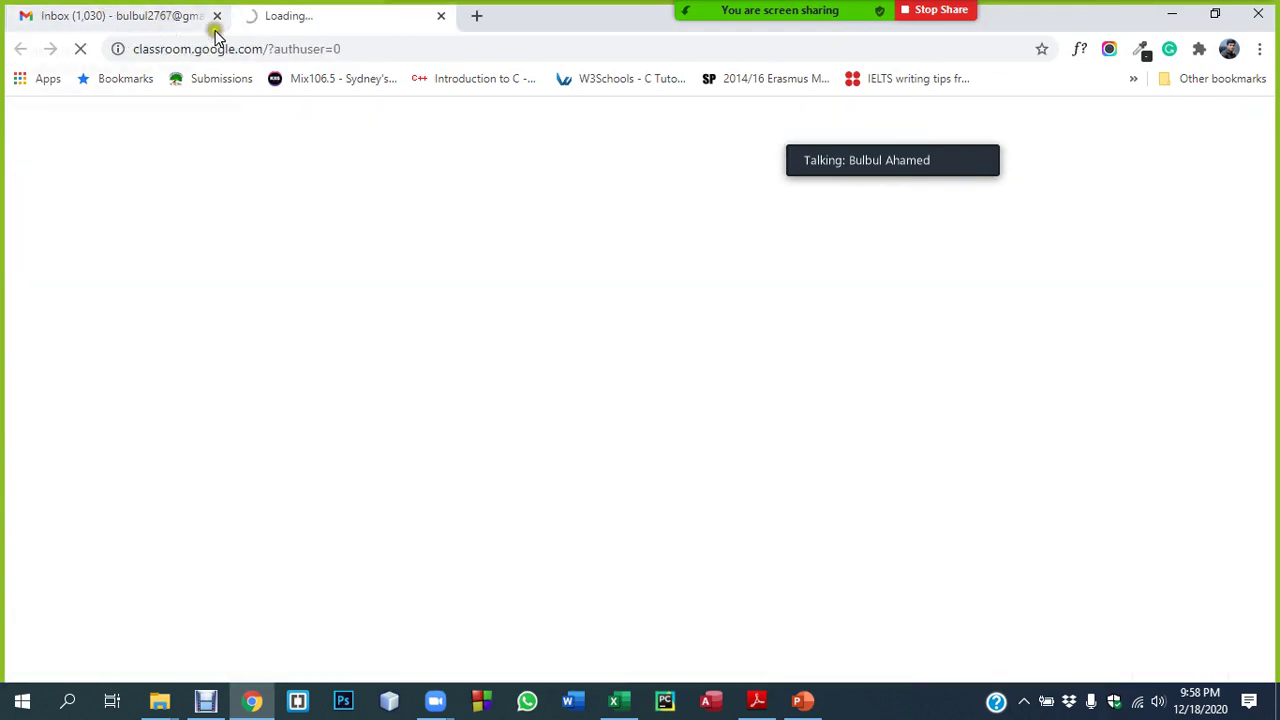
click(440, 16)
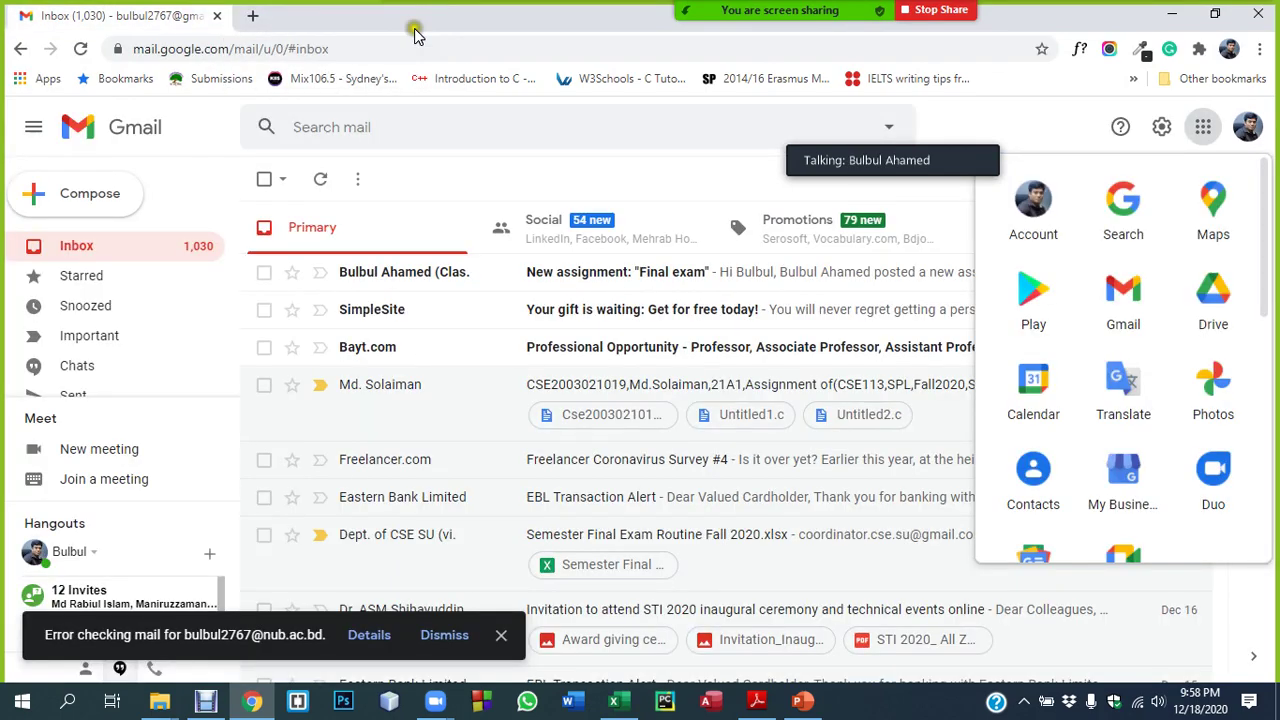
click(1247, 127)
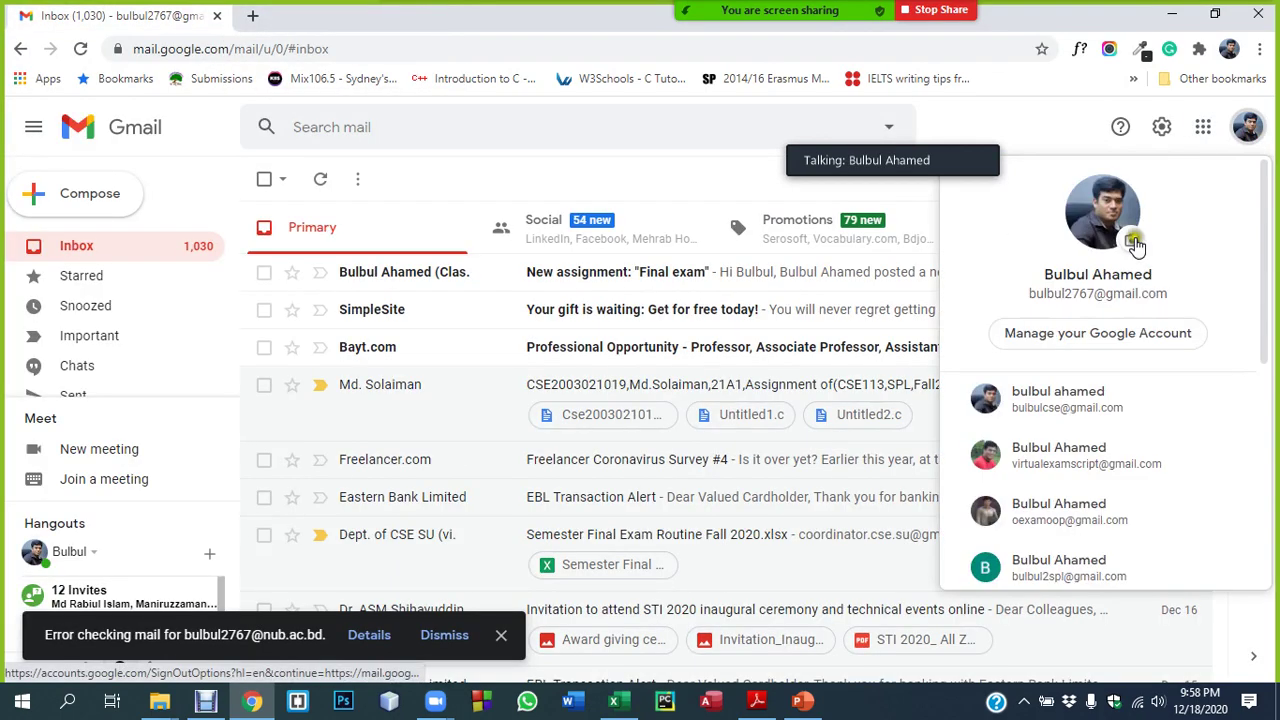
click(1050, 447)
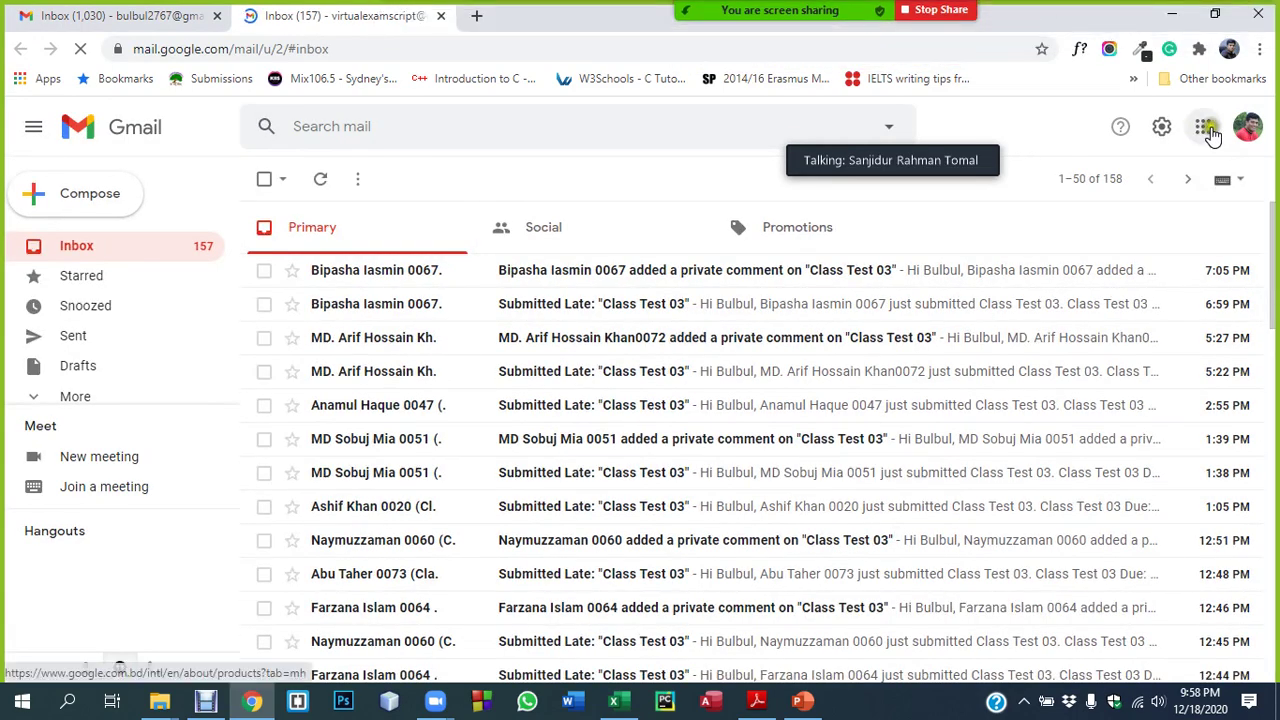
From the second account's Gmail, launch Google Classroom via the apps grid
click(1207, 129)
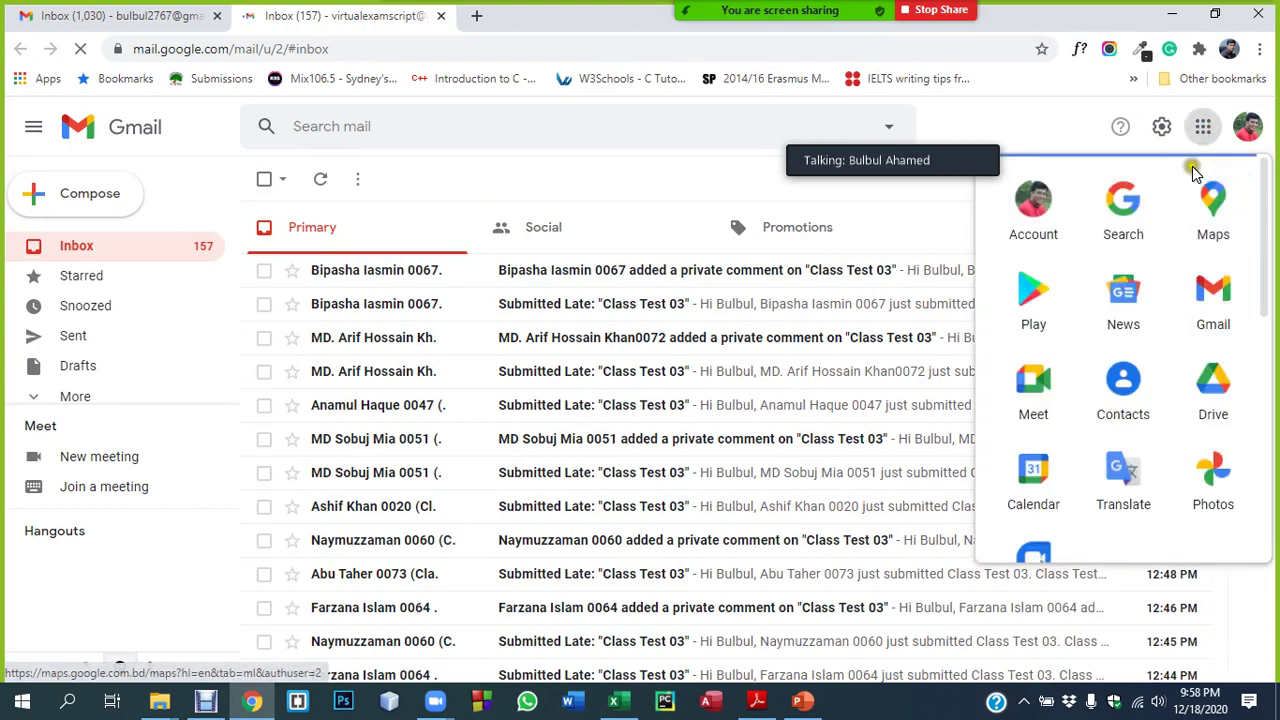
scroll(1154, 409, down, 3)
scroll(1134, 455, down, 1)
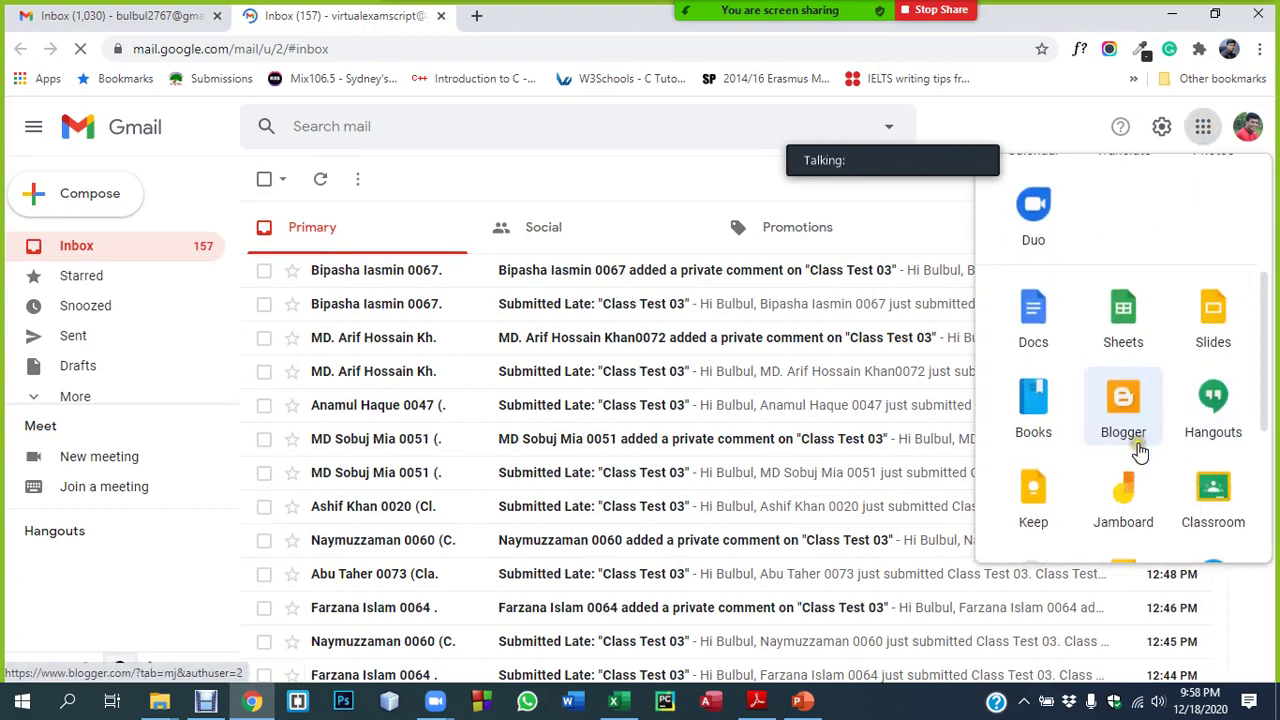
scroll(1212, 472, up, 4)
click(1212, 472)
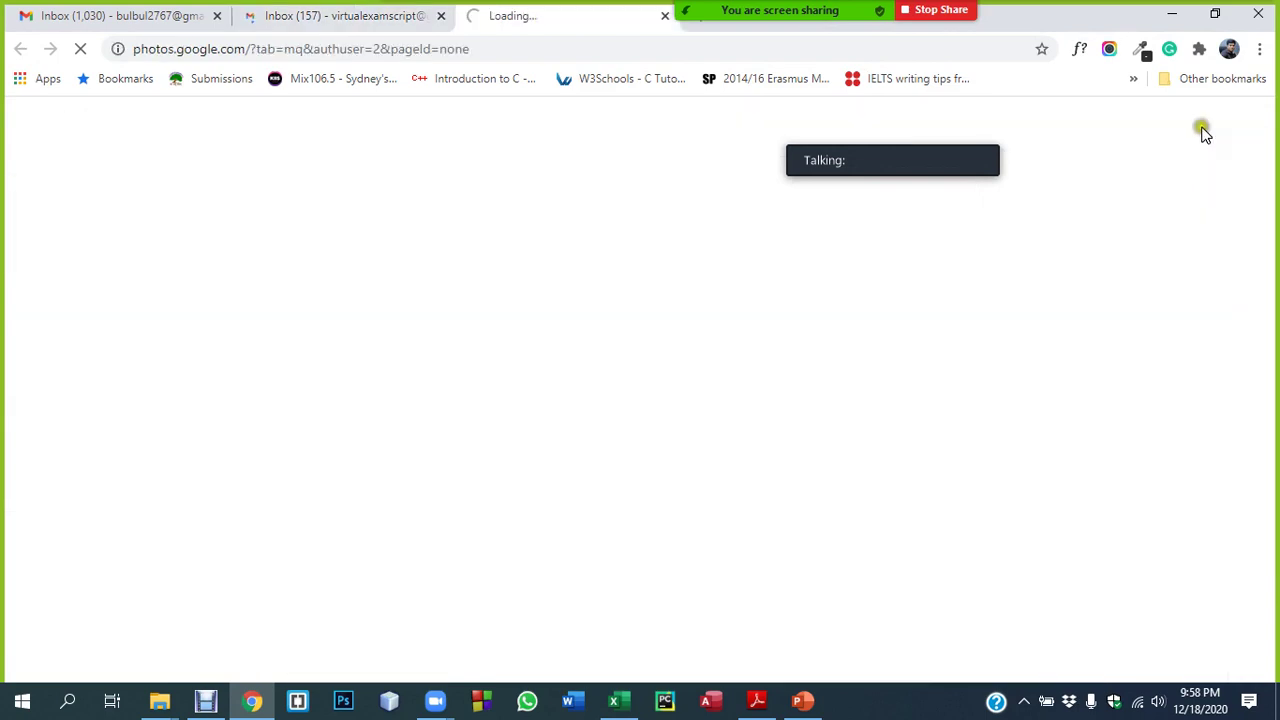
click(661, 17)
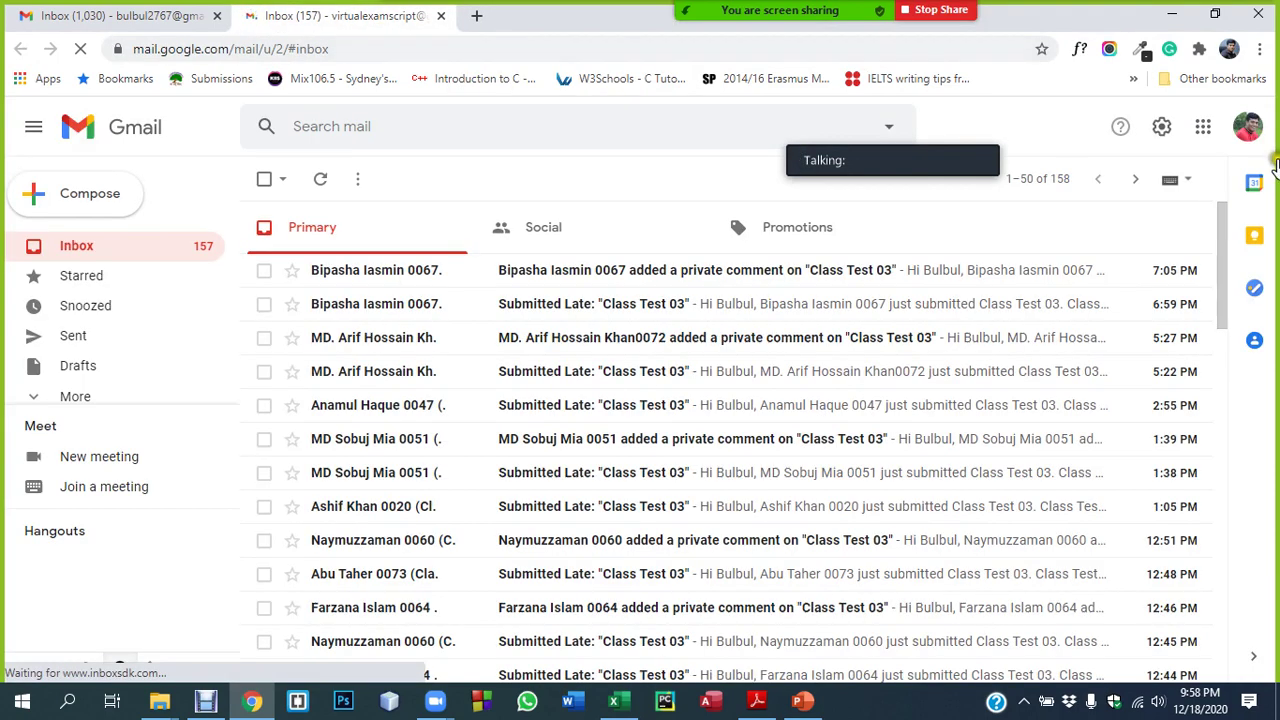
click(1204, 127)
scroll(1213, 370, down, 3)
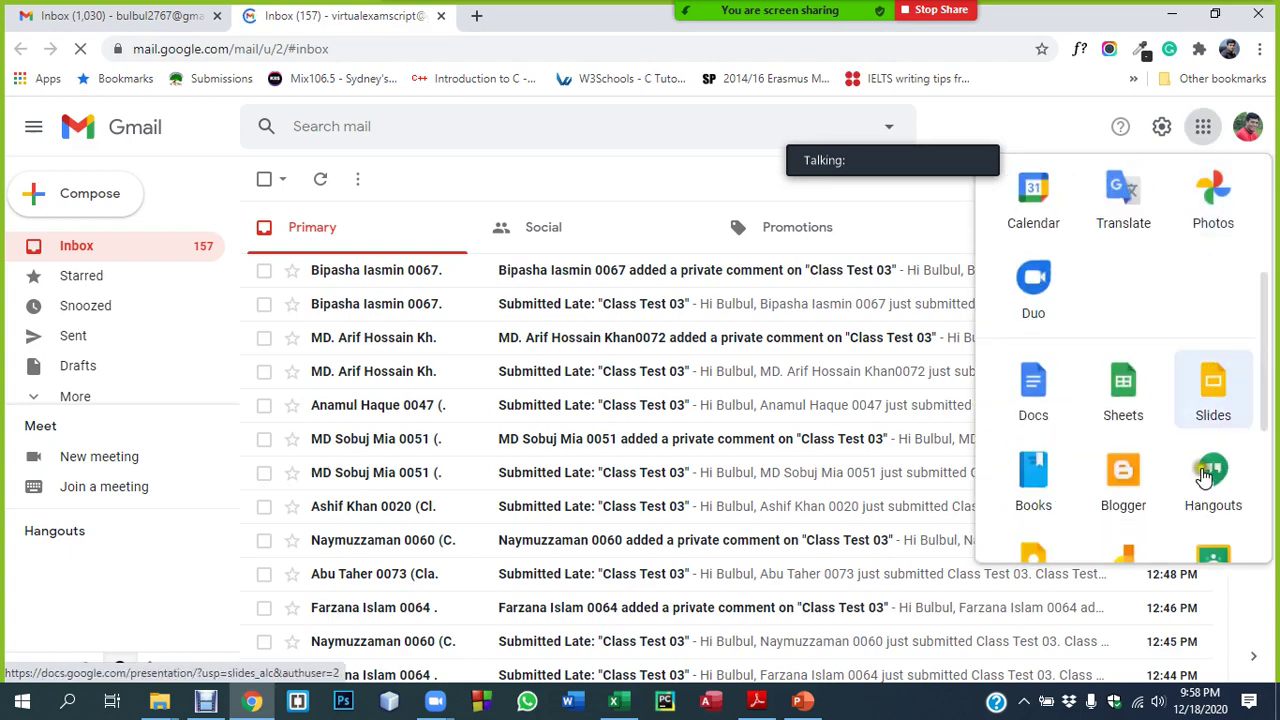
click(1213, 467)
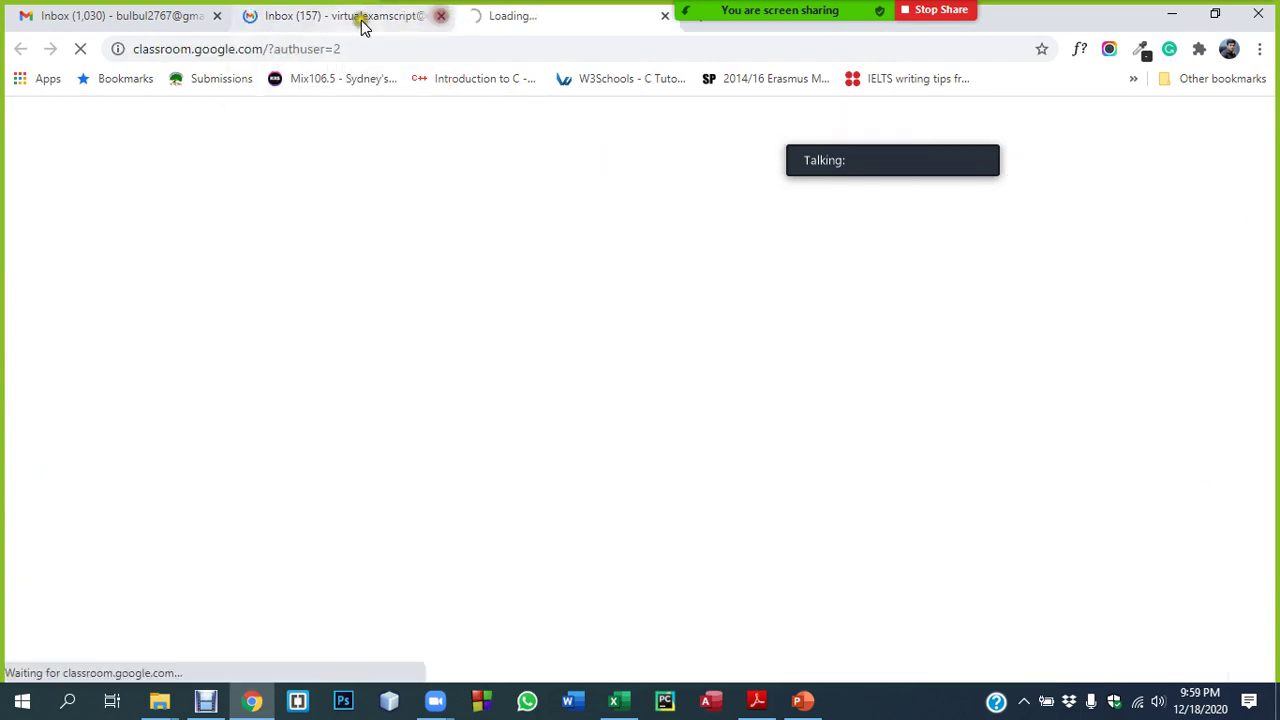
Open the Final exam student work page in the Computer Application in Business class
middle_click(254, 24)
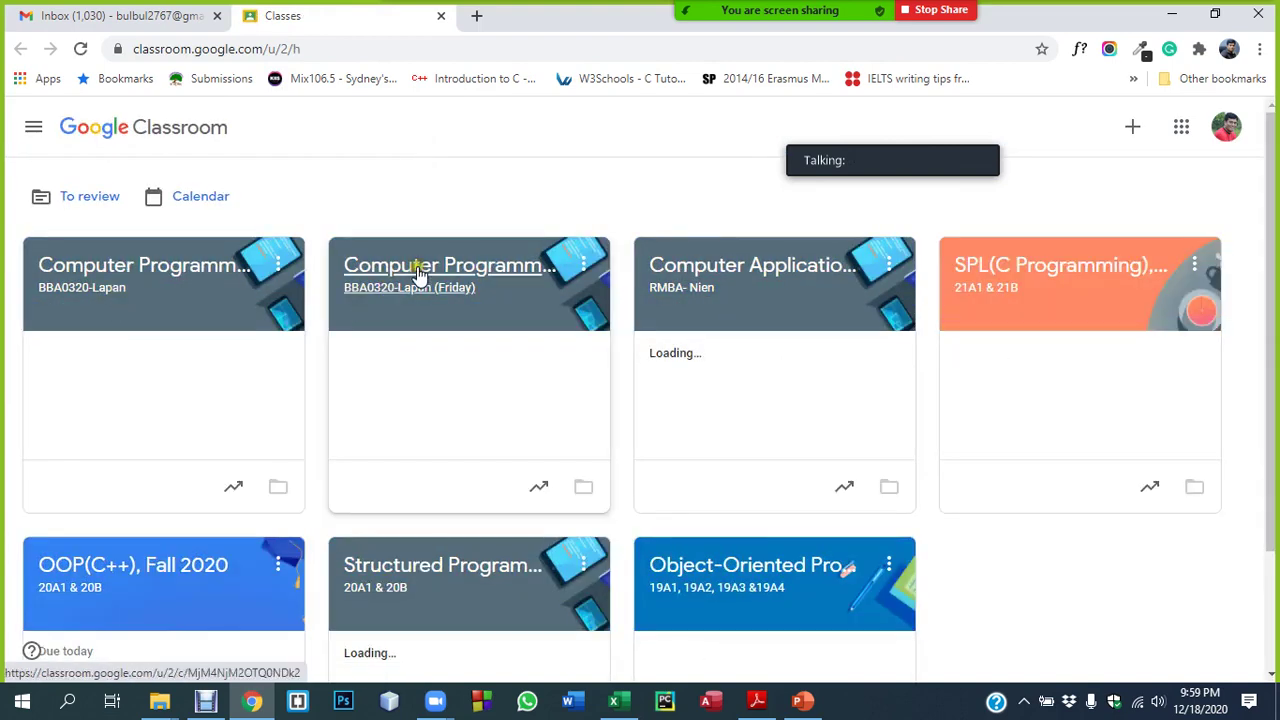
click(697, 283)
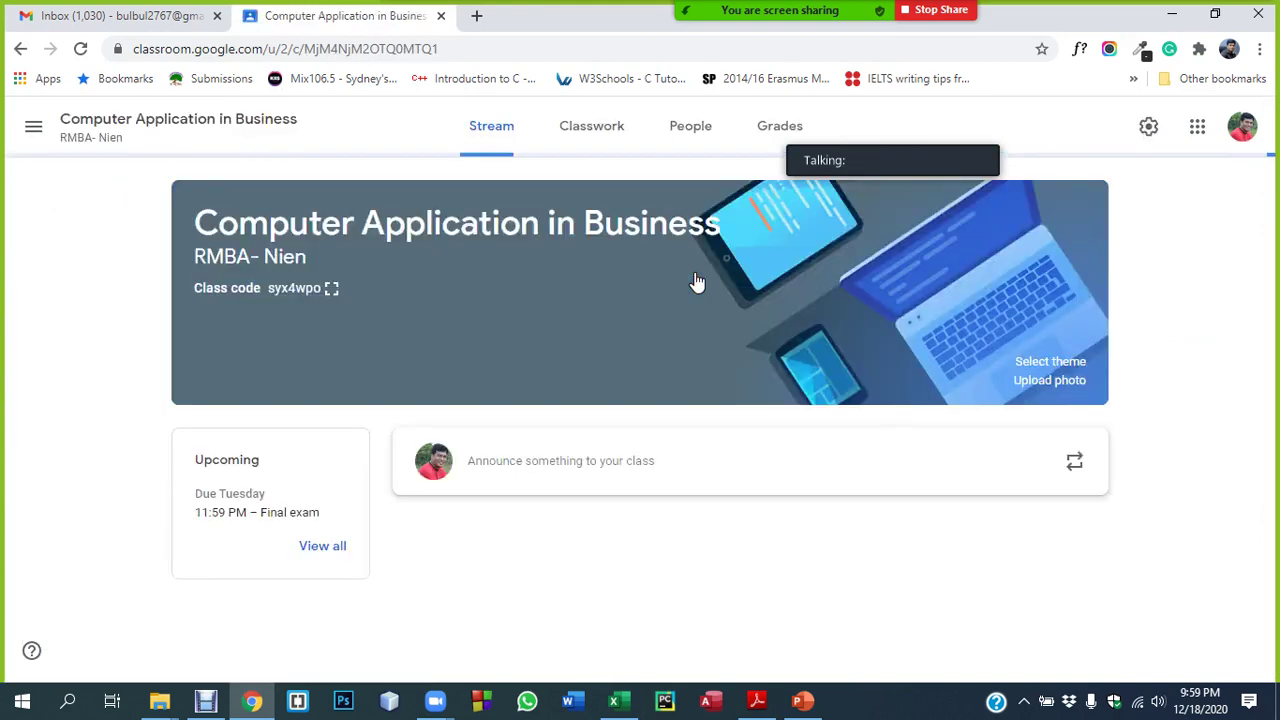
click(601, 555)
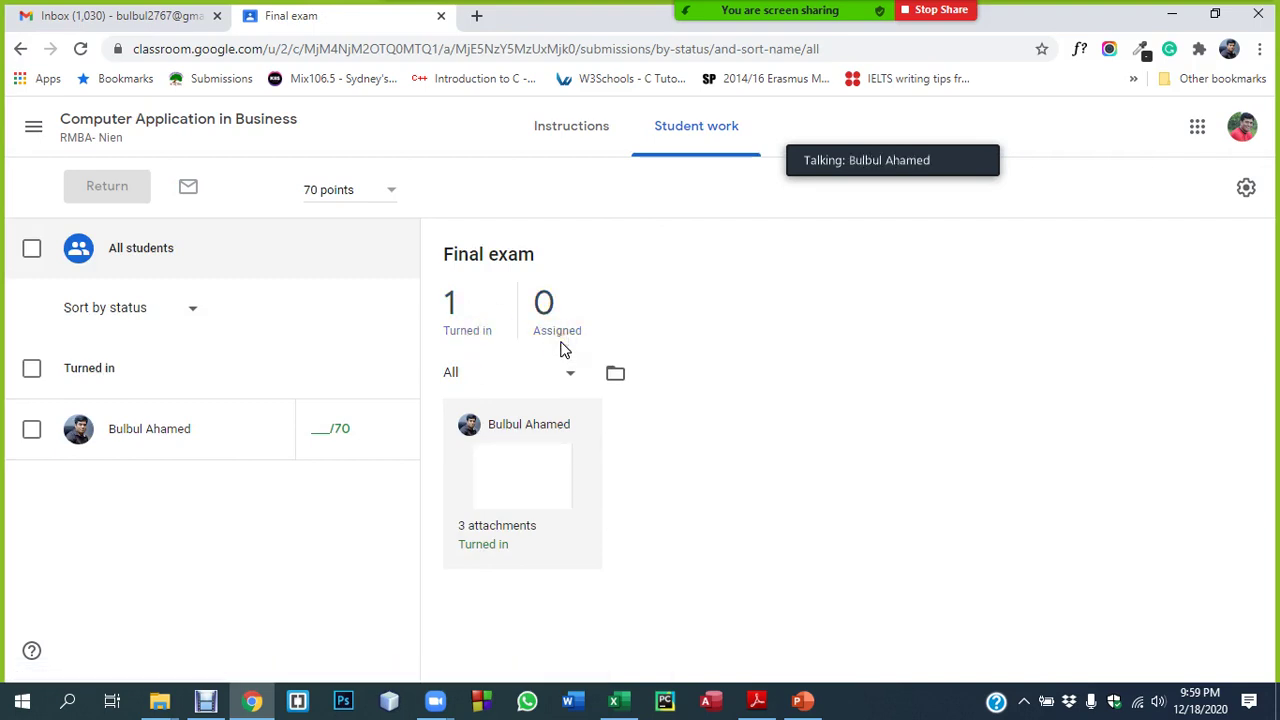
Open the student's 3-attachment submission for grading and view the .pptx answer file
click(518, 447)
click(490, 527)
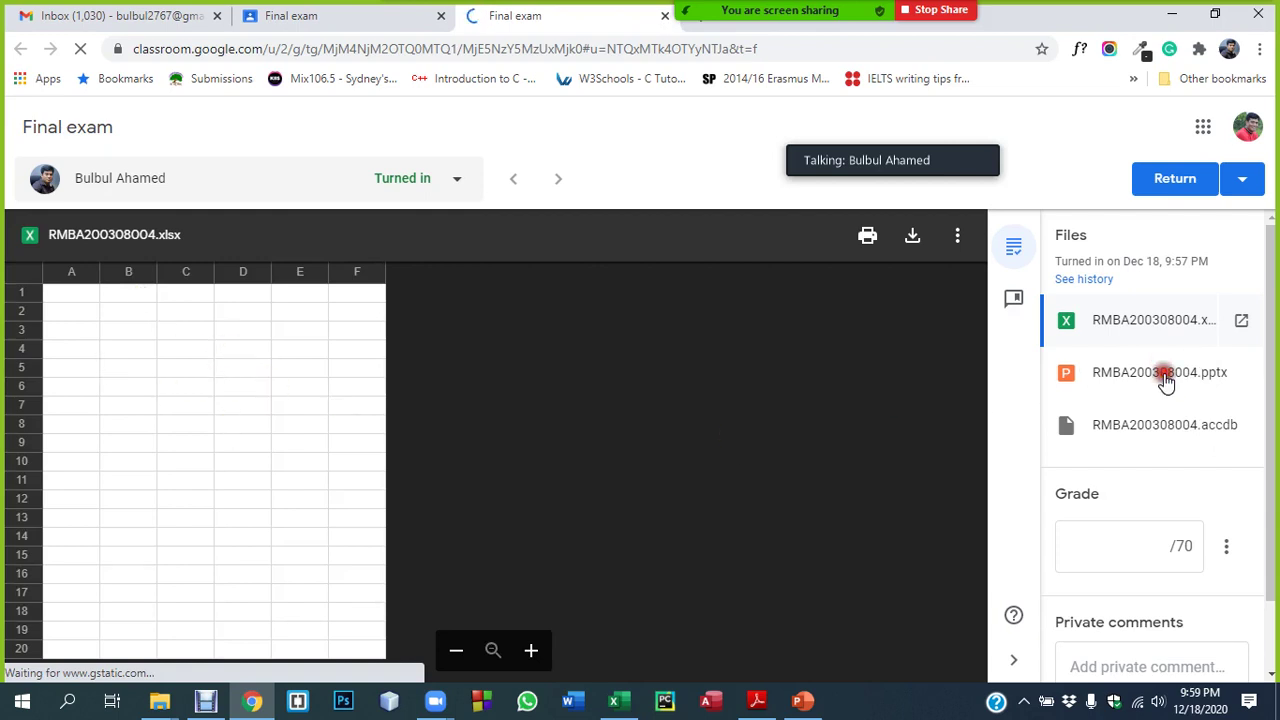
click(1165, 378)
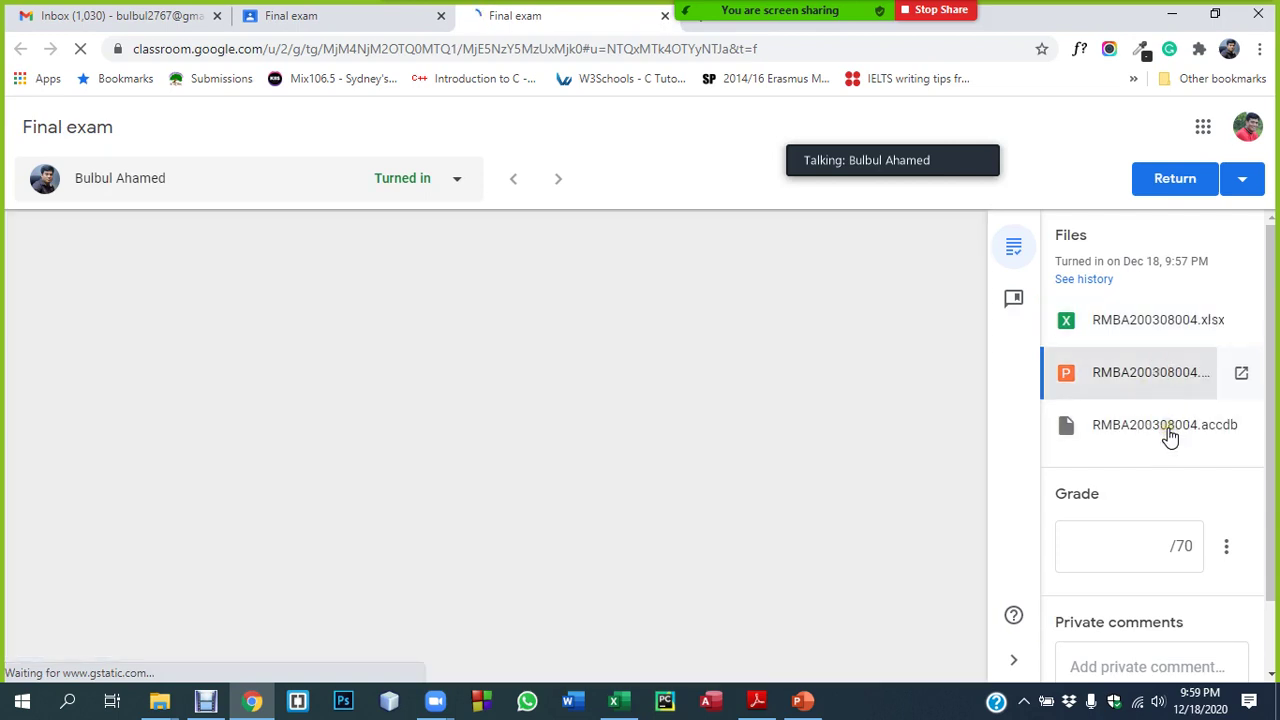